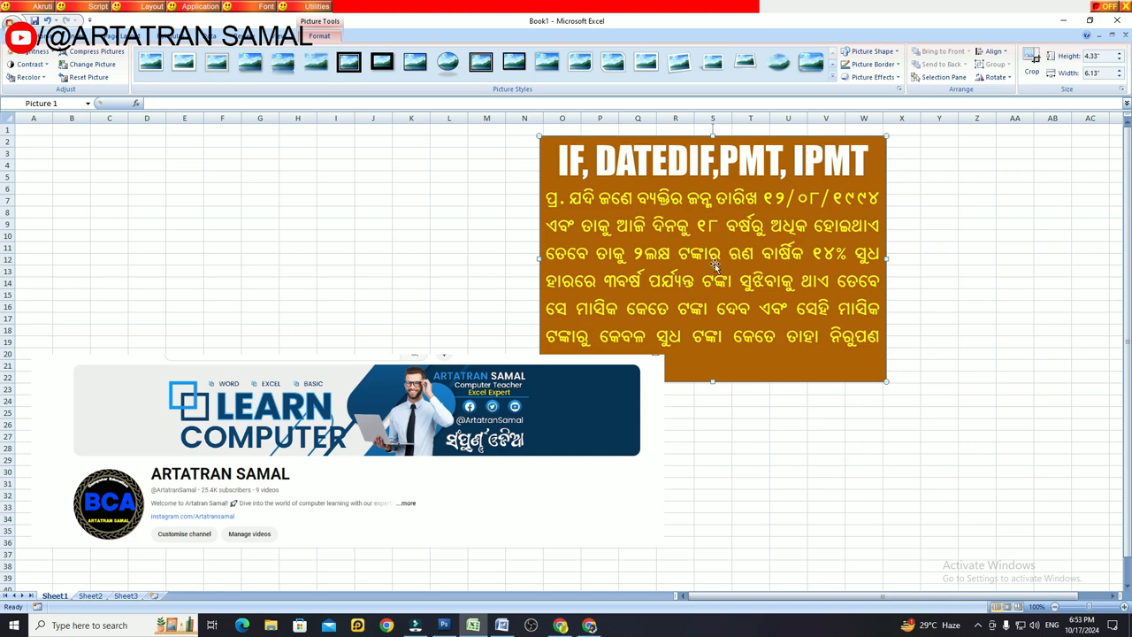
# Step: Move the question picture over columns O to X, clear of the empty cells in columns A to H
pyautogui.moveTo(734, 253); pyautogui.dragTo(655, 254)
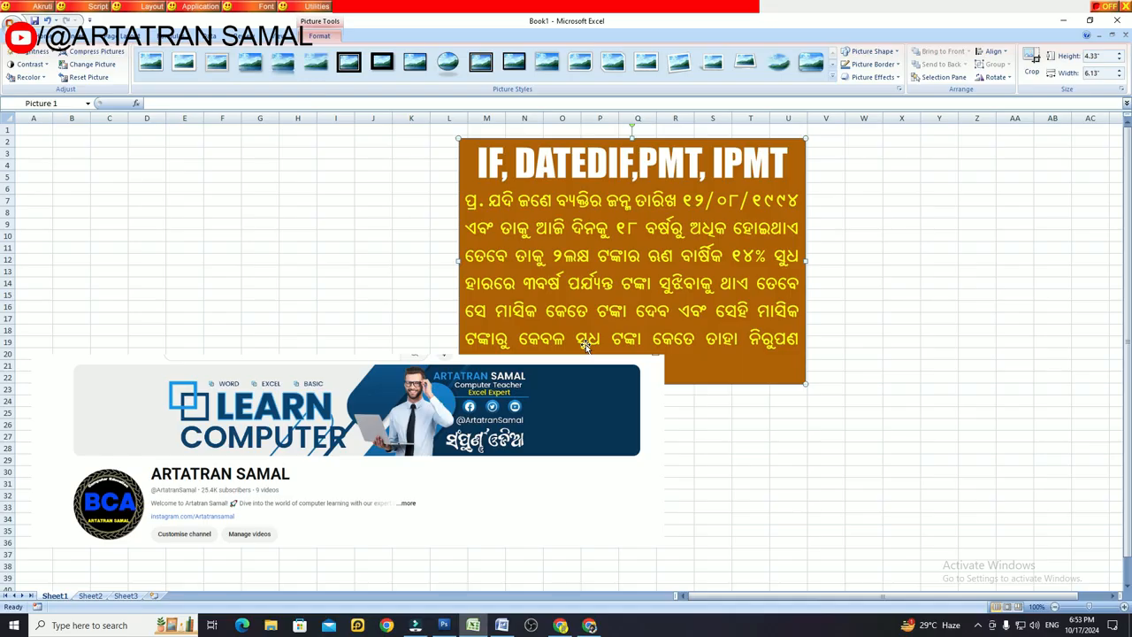
pyautogui.moveTo(585, 346); pyautogui.dragTo(697, 370)
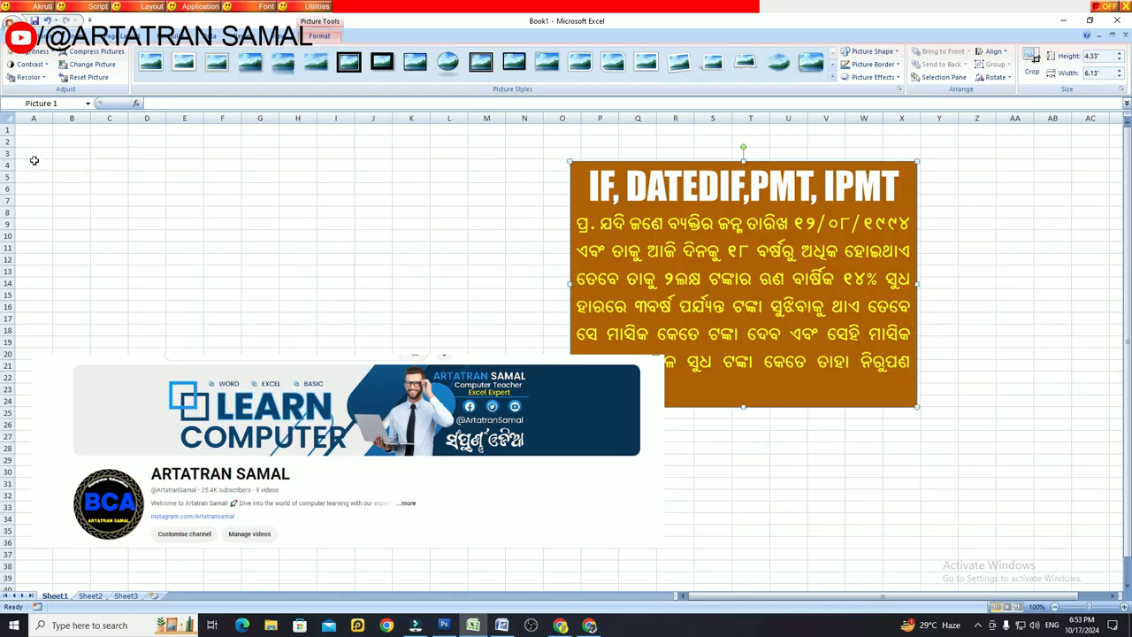
# Step: Apply all borders to A1:H2 and increase the height of all rows in the sheet
pyautogui.click(32, 130)
pyautogui.moveTo(33, 129); pyautogui.dragTo(291, 141)
pyautogui.click(157, 76)
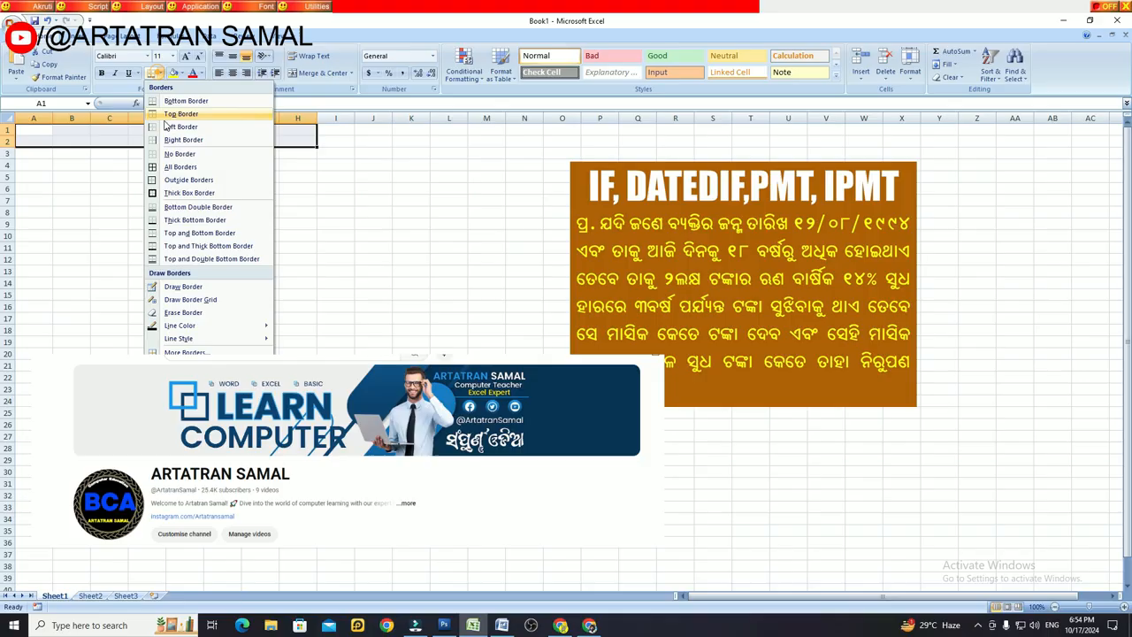
pyautogui.click(165, 163)
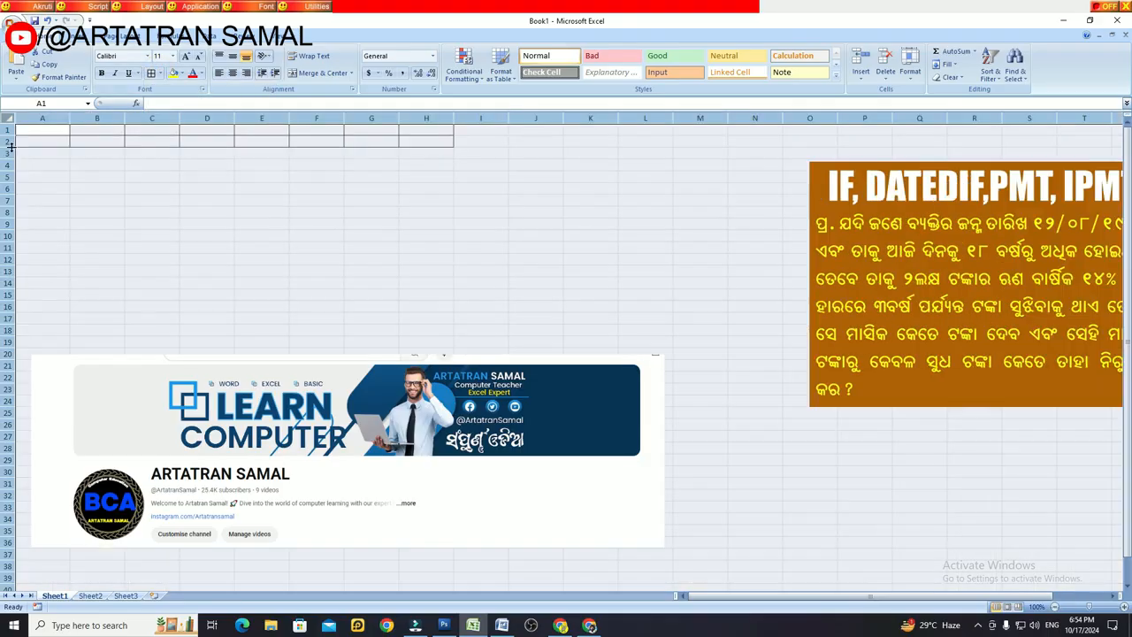
pyautogui.moveTo(7, 141); pyautogui.dragTo(7, 163)
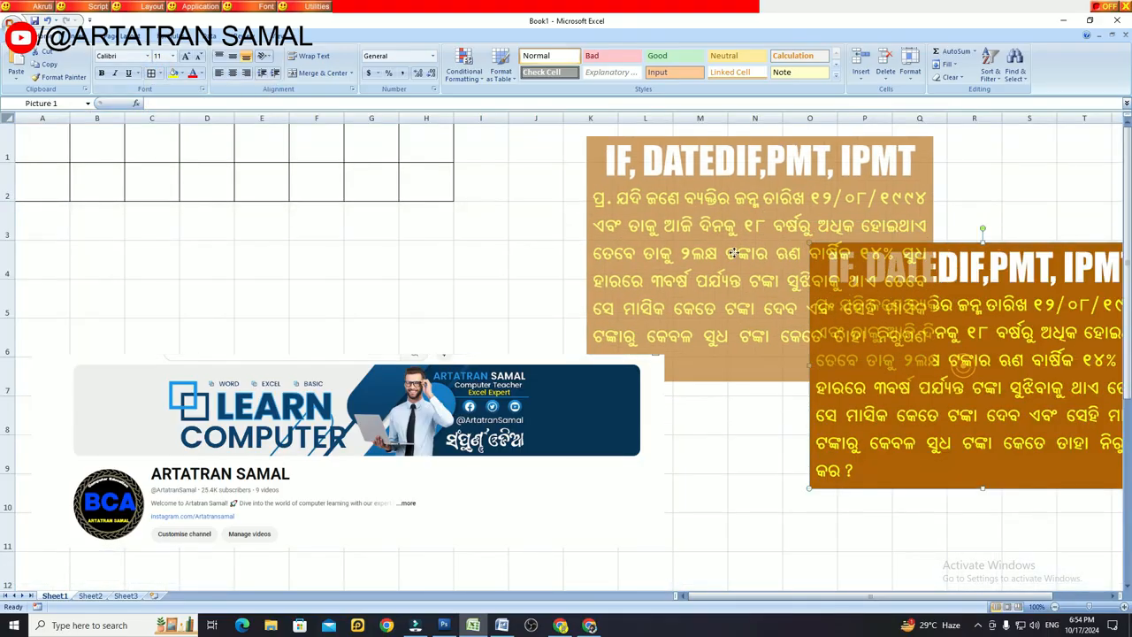
# Step: Enter the headers SL NO, NAME and DOB in cells A1 to C1
pyautogui.write('SL NO')
pyautogui.press('Tab')
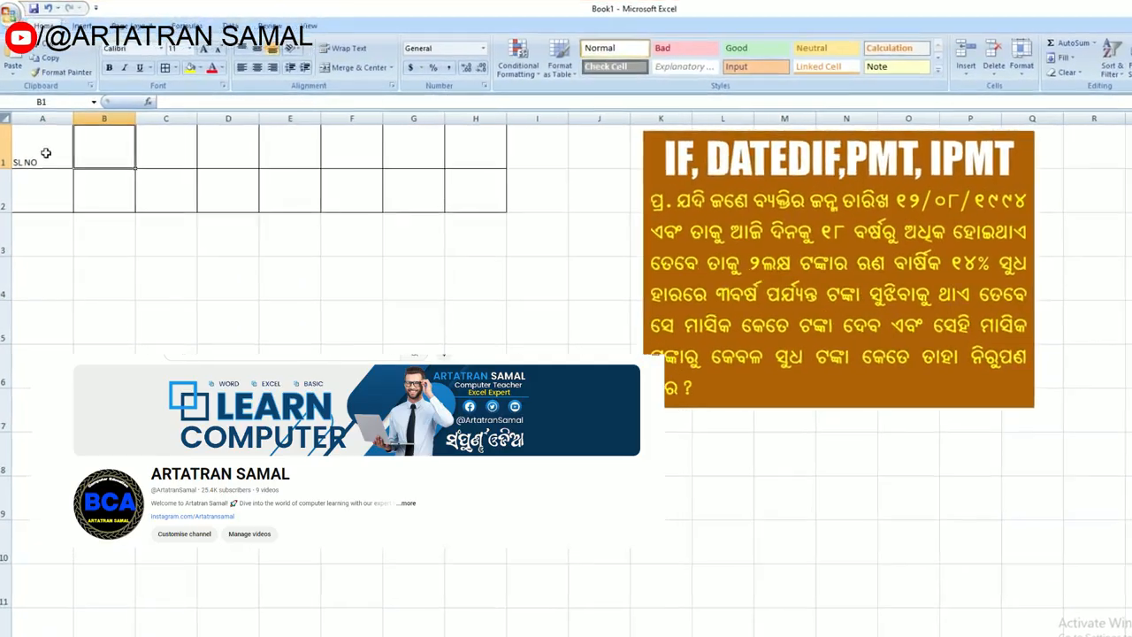
pyautogui.write('NAME')
pyautogui.press('Tab')
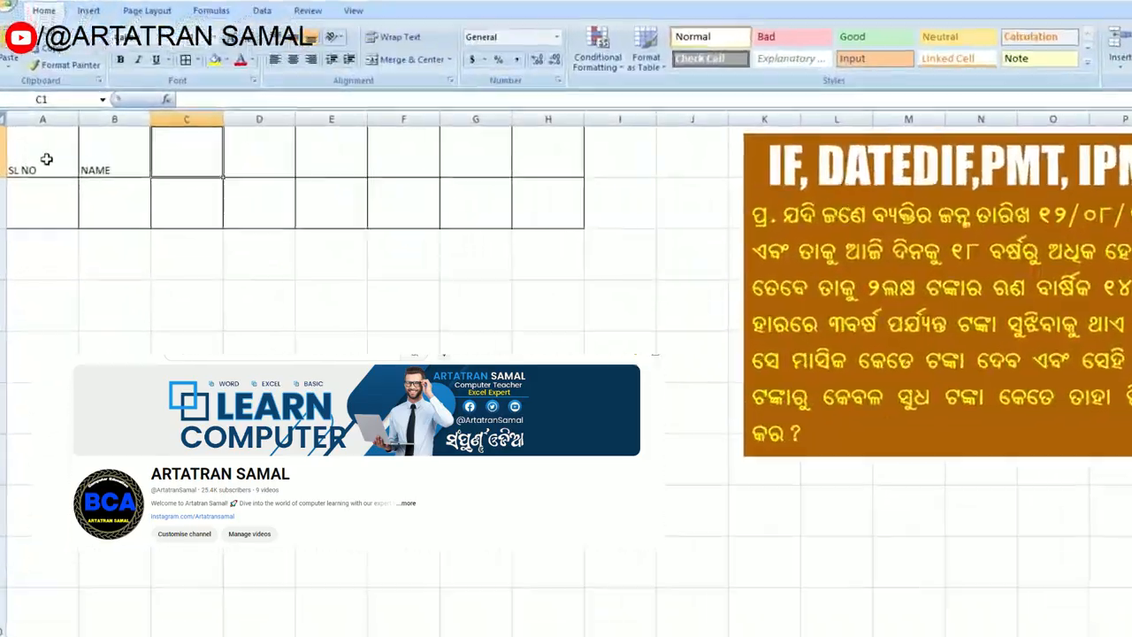
pyautogui.write('FOB')
pyautogui.press('Tab')
pyautogui.press('Left')
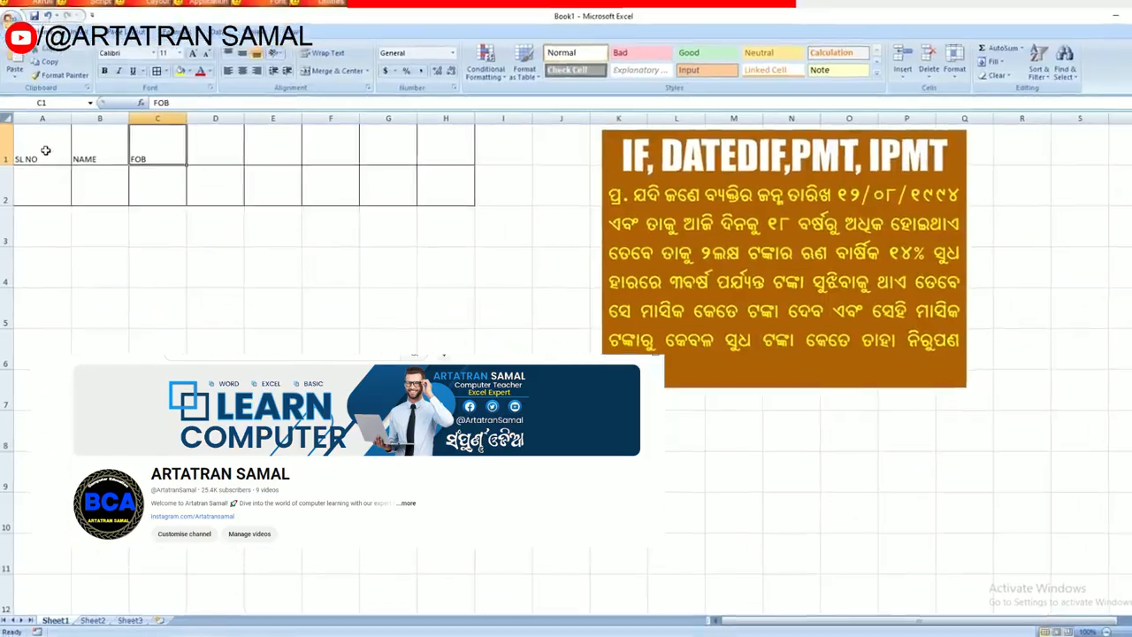
pyautogui.write('DOB')
pyautogui.press('Tab')
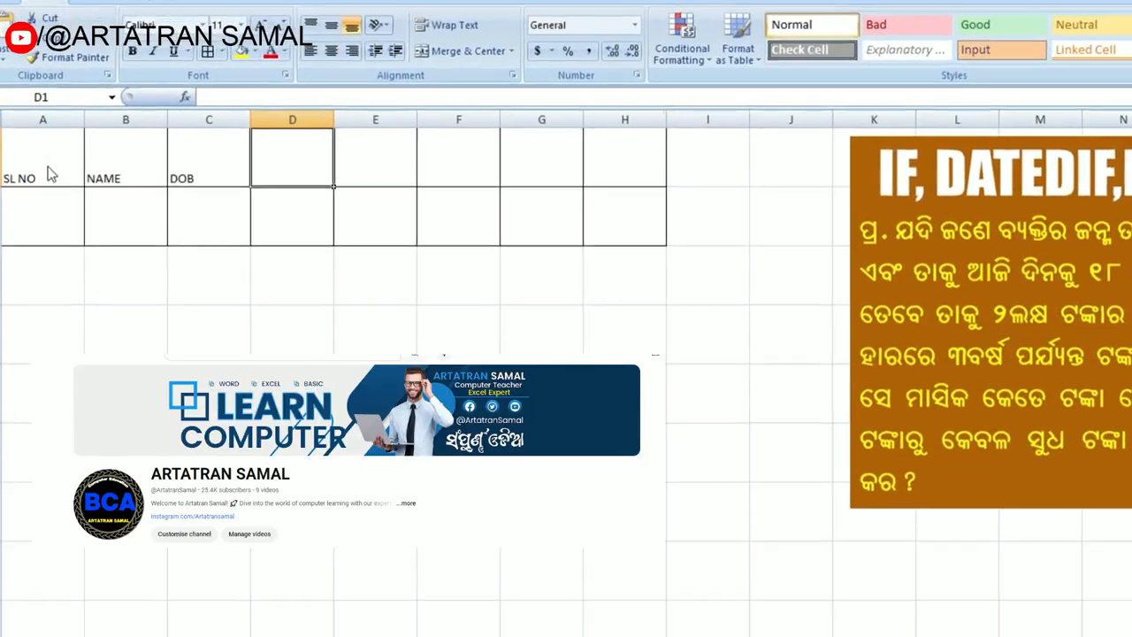
# Step: Enter the headers AGE, AMOUNT, INTEREST, PERIOD and PMT in cells D1 to H1
pyautogui.write('AGE')
pyautogui.press('Tab')
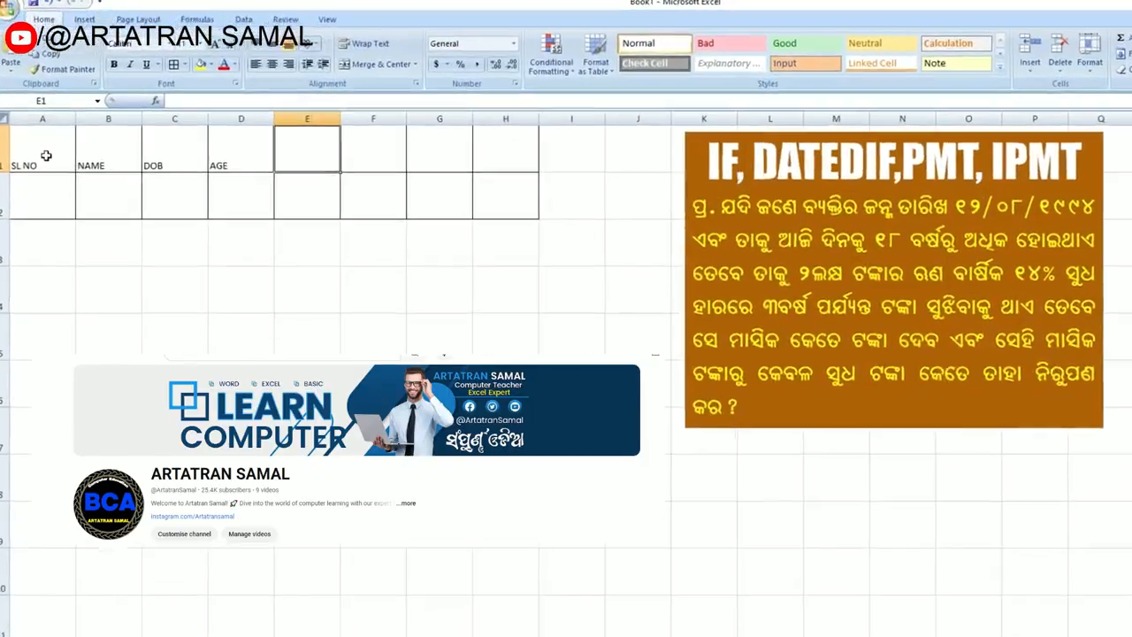
pyautogui.write('AMOUNT')
pyautogui.press('Tab')
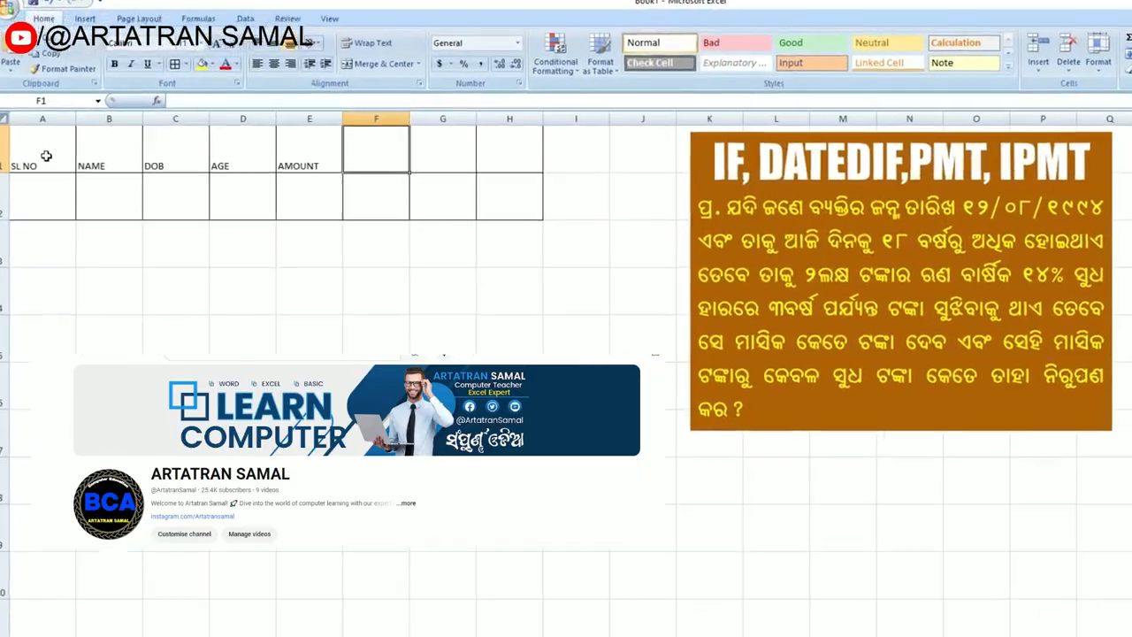
pyautogui.write('INTEREST')
pyautogui.press('Tab')
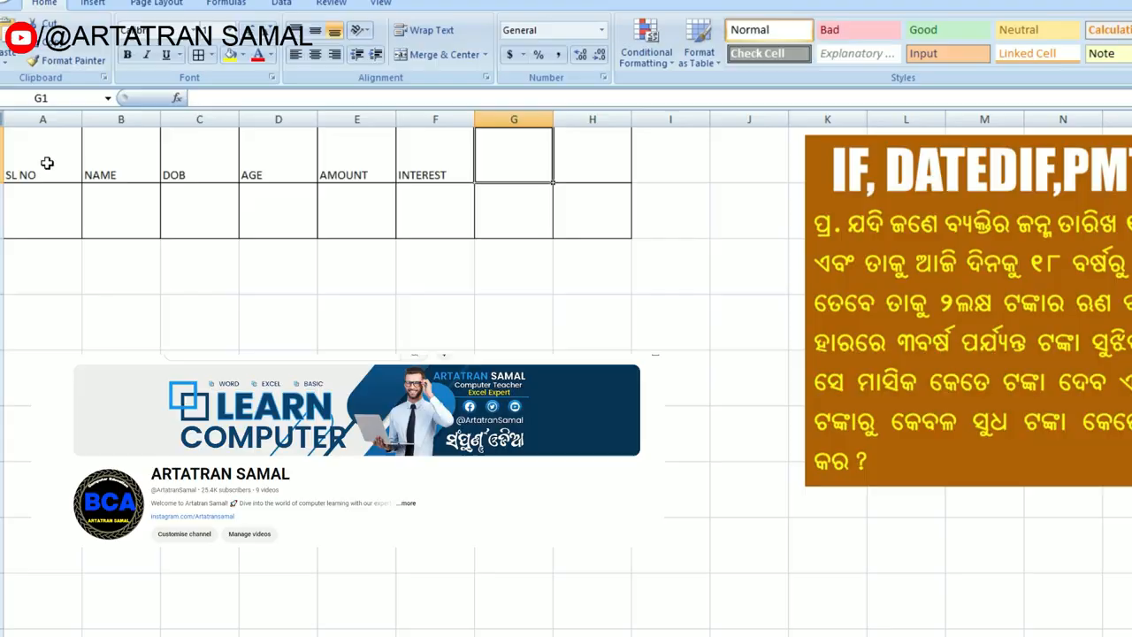
pyautogui.write('PERIOD')
pyautogui.press('Tab')
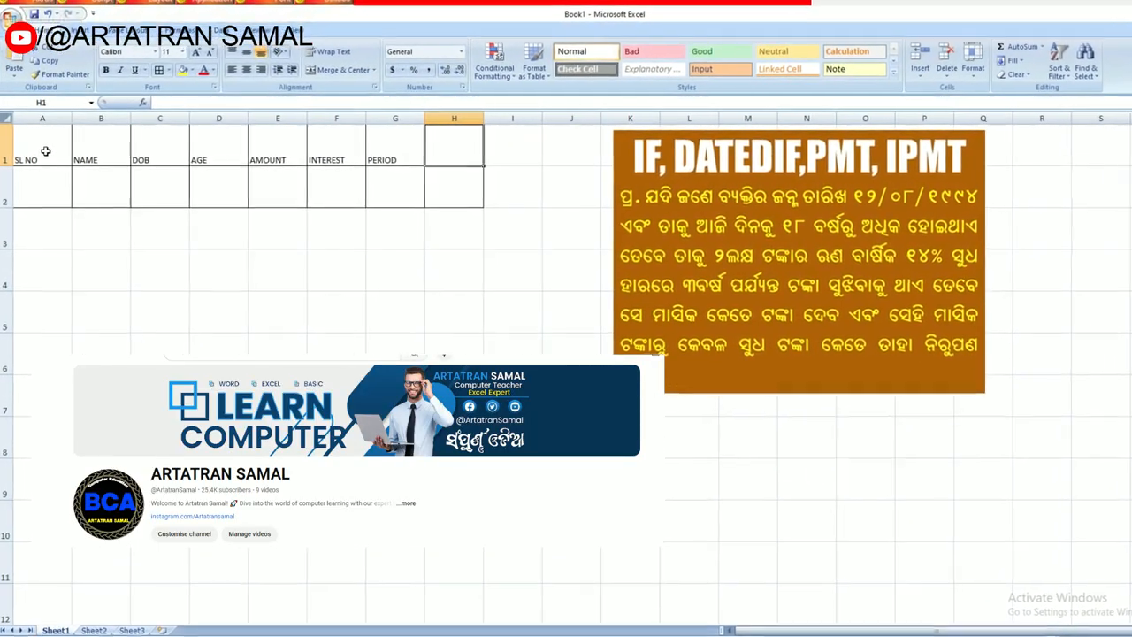
pyautogui.write('PMT')
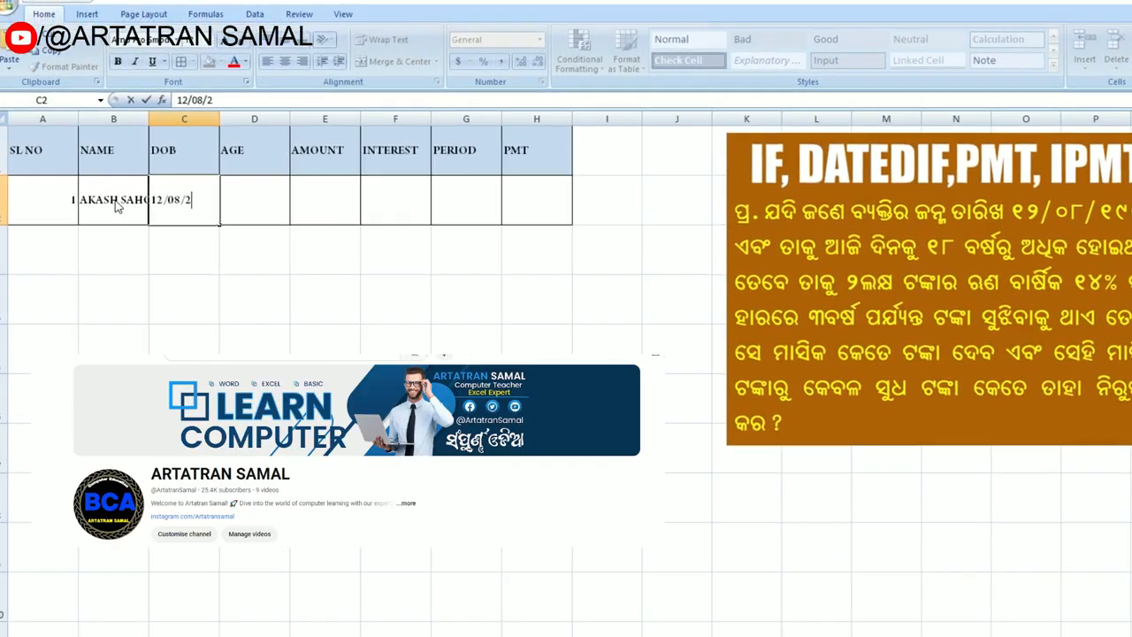
# Step: Complete the date of birth in C2 and calculate the age in D2 with =DATEDIF(C2,TODAY(),"Y")
pyautogui.write('1994')
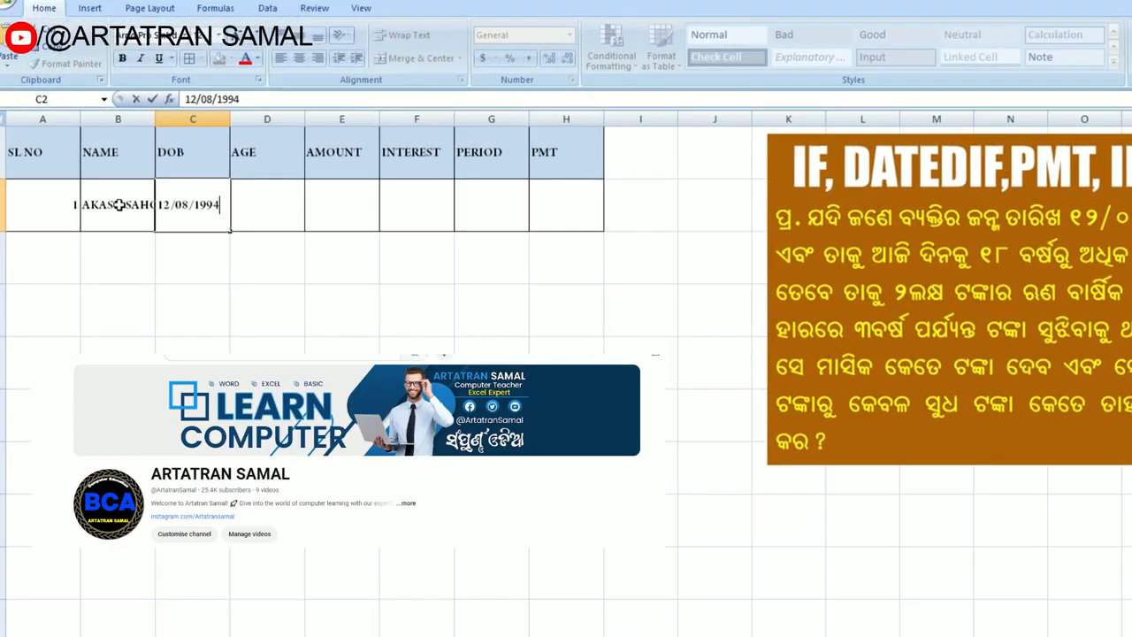
pyautogui.press('Tab')
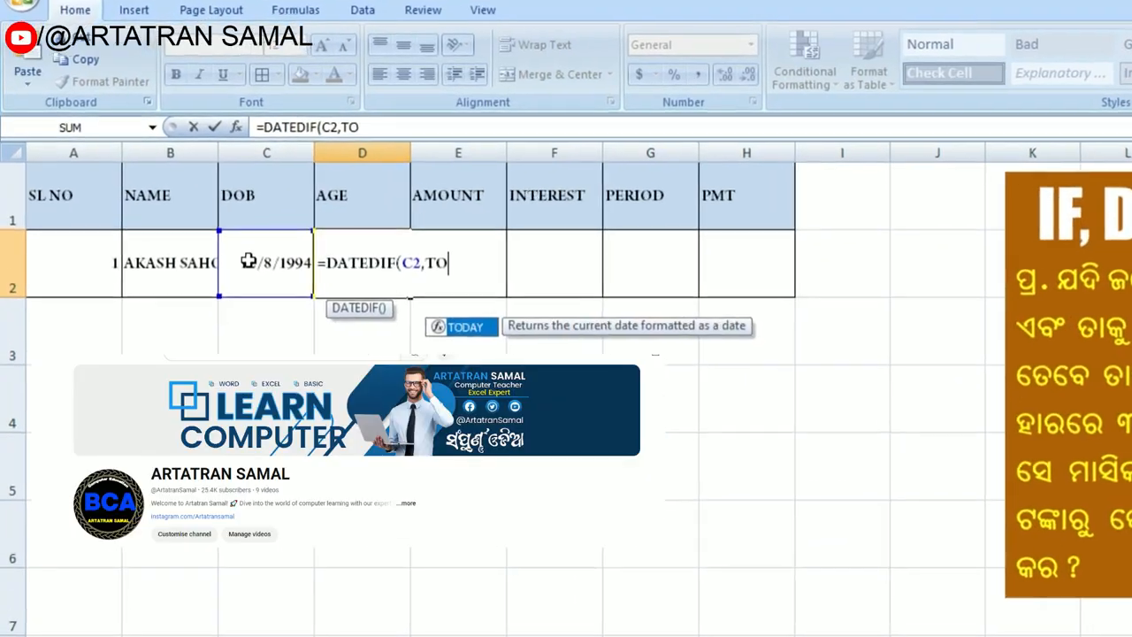
pyautogui.write('Y()')
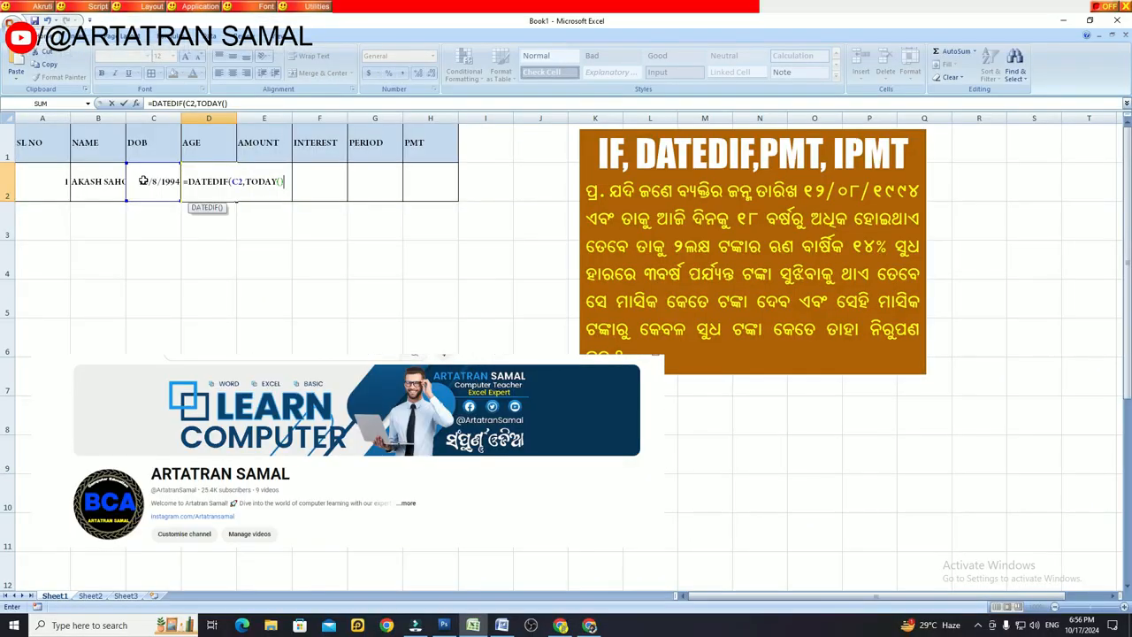
pyautogui.write(',')
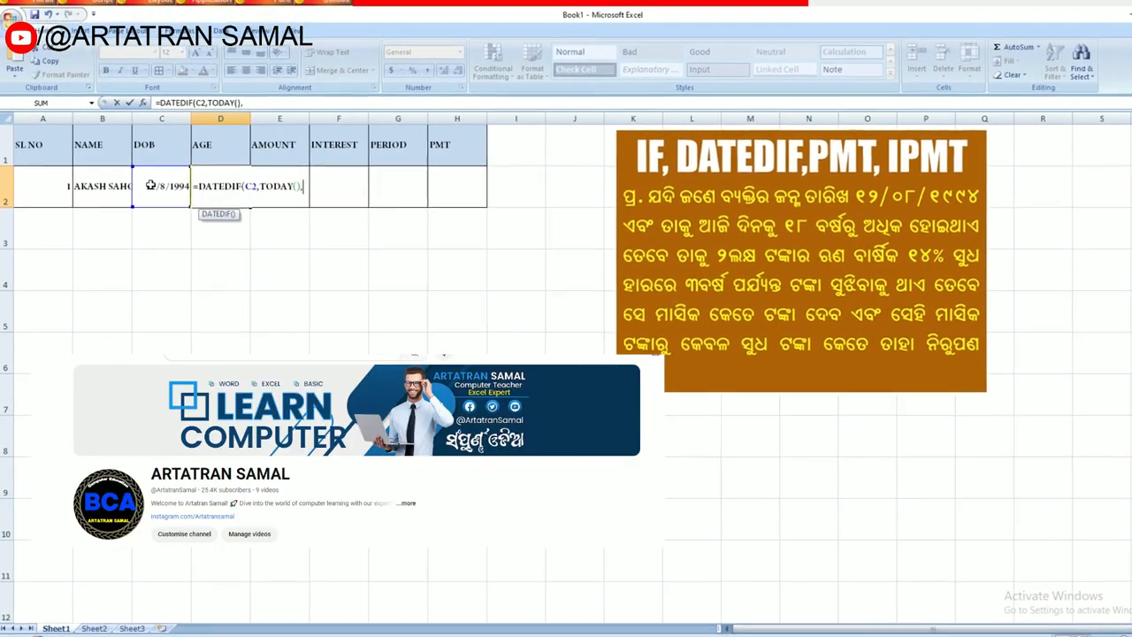
pyautogui.write('"')
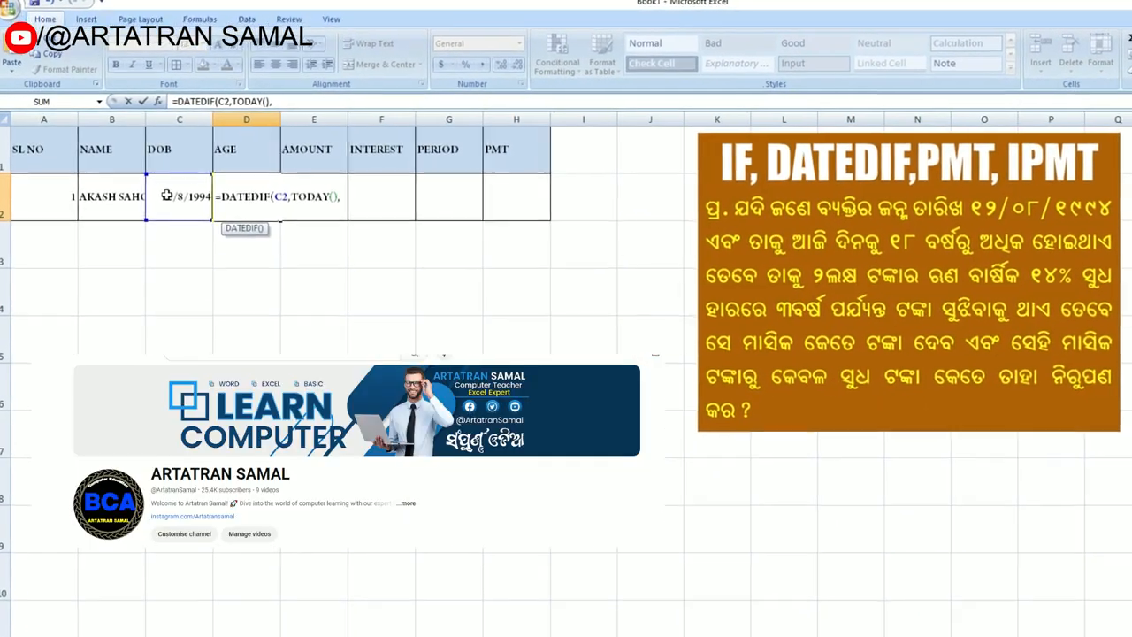
pyautogui.write('Y"')
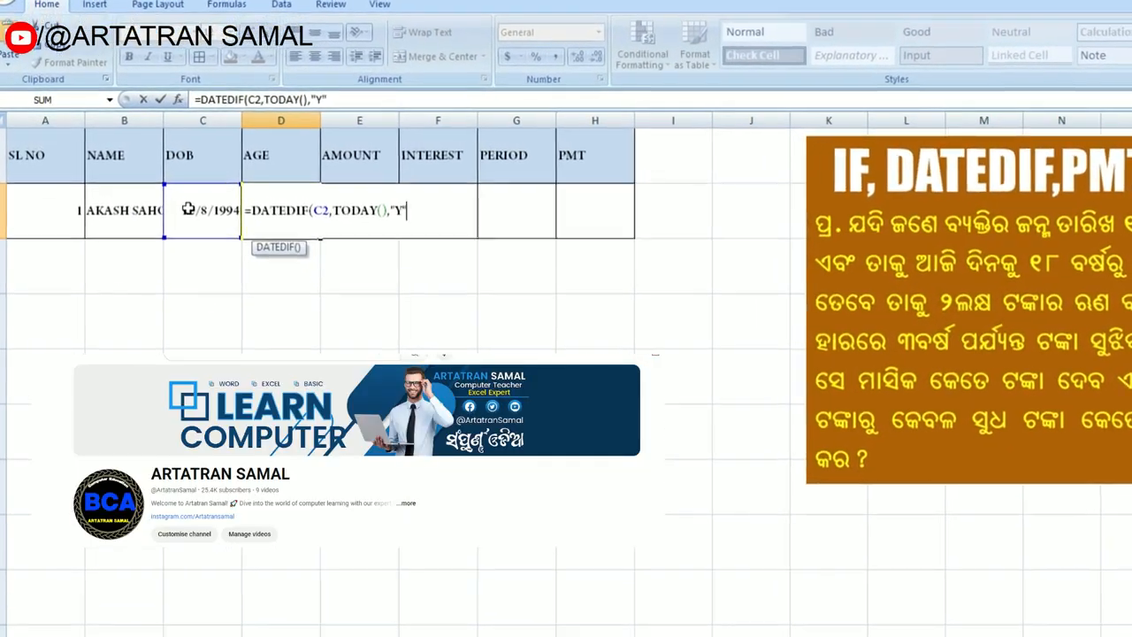
pyautogui.write(')')
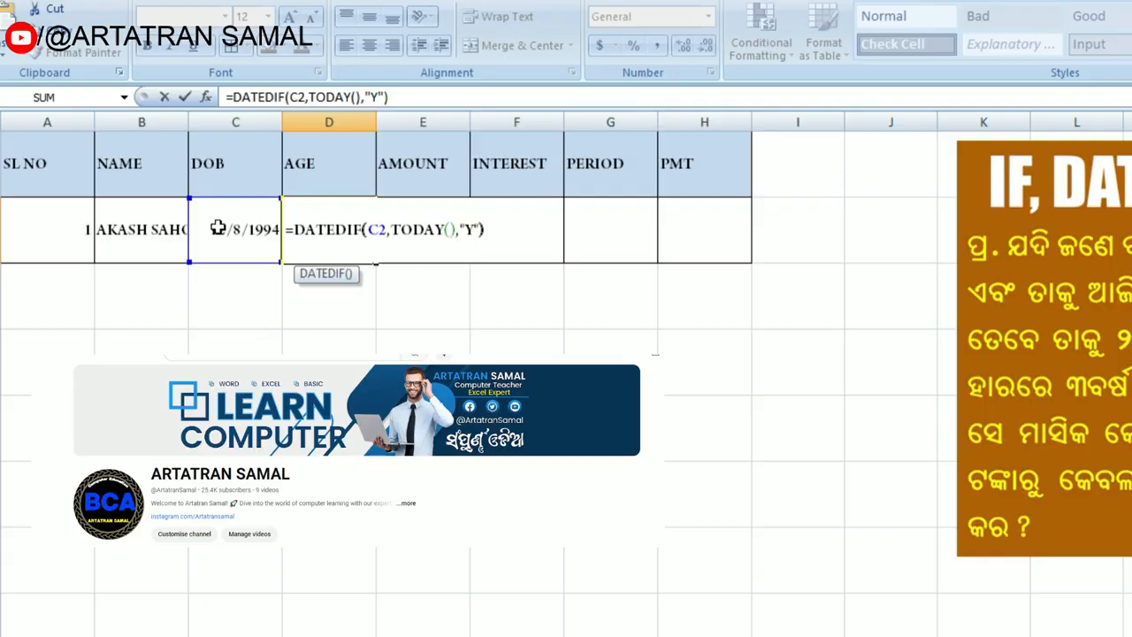
pyautogui.press('Return')
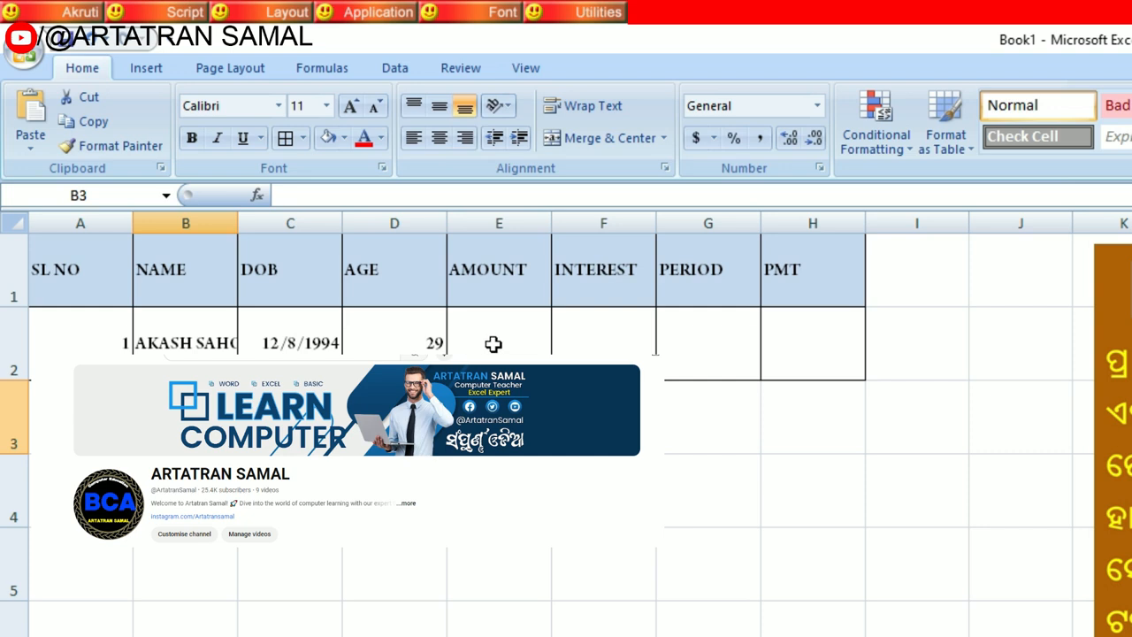
# Step: Align the contents of all cells in the sheet vertically to the middle
pyautogui.click(409, 338)
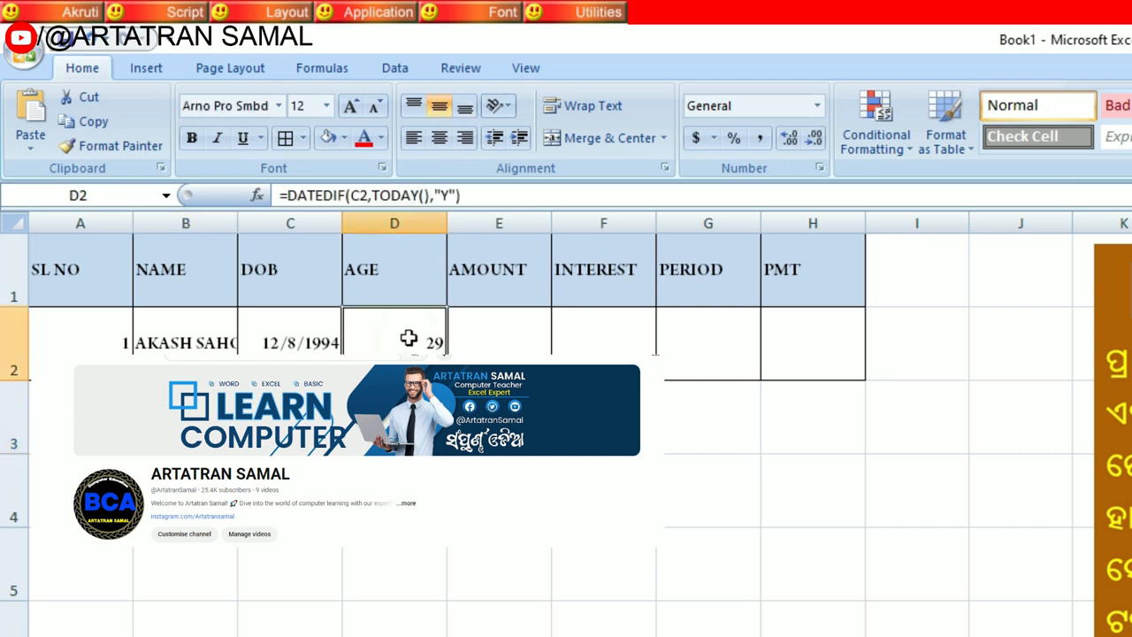
pyautogui.moveTo(40, 265); pyautogui.dragTo(796, 265)
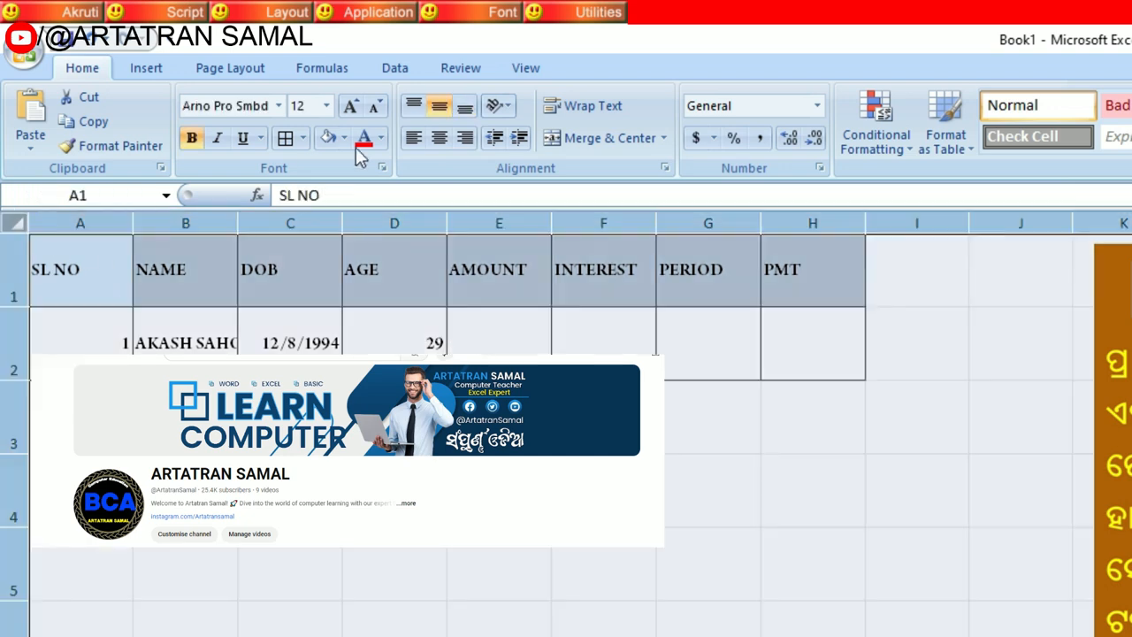
pyautogui.click(438, 106)
pyautogui.click(438, 106)
# Step: Calculate the loan amount in E2 from the age with =IF(D2>18,200000,0)
pyautogui.click(475, 335)
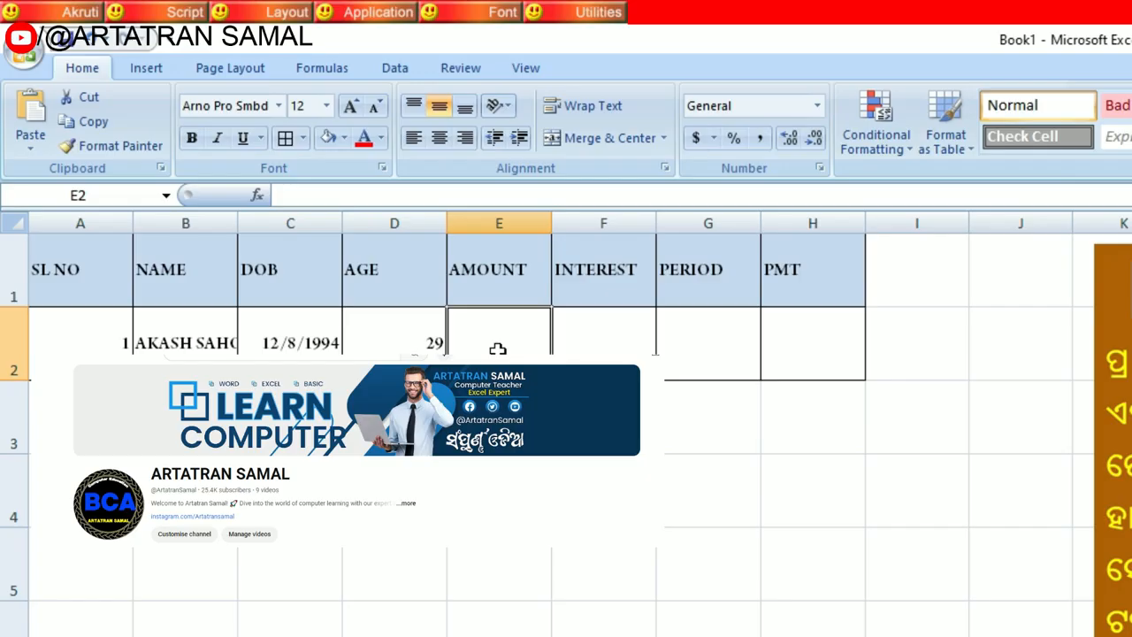
pyautogui.write('=IF')
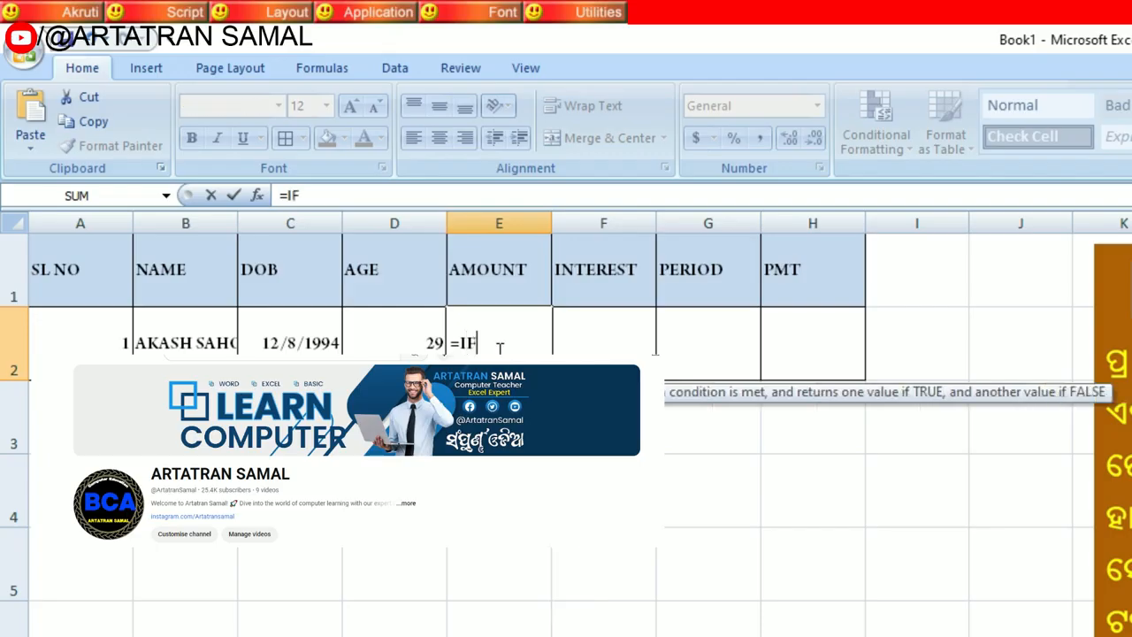
pyautogui.write('(')
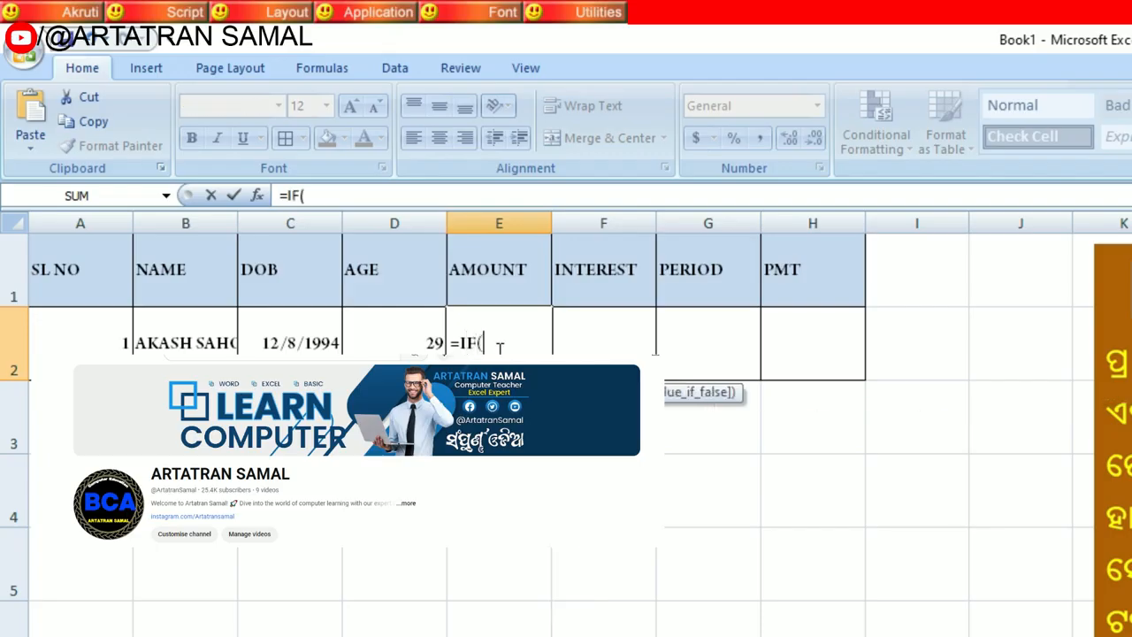
pyautogui.click(403, 348)
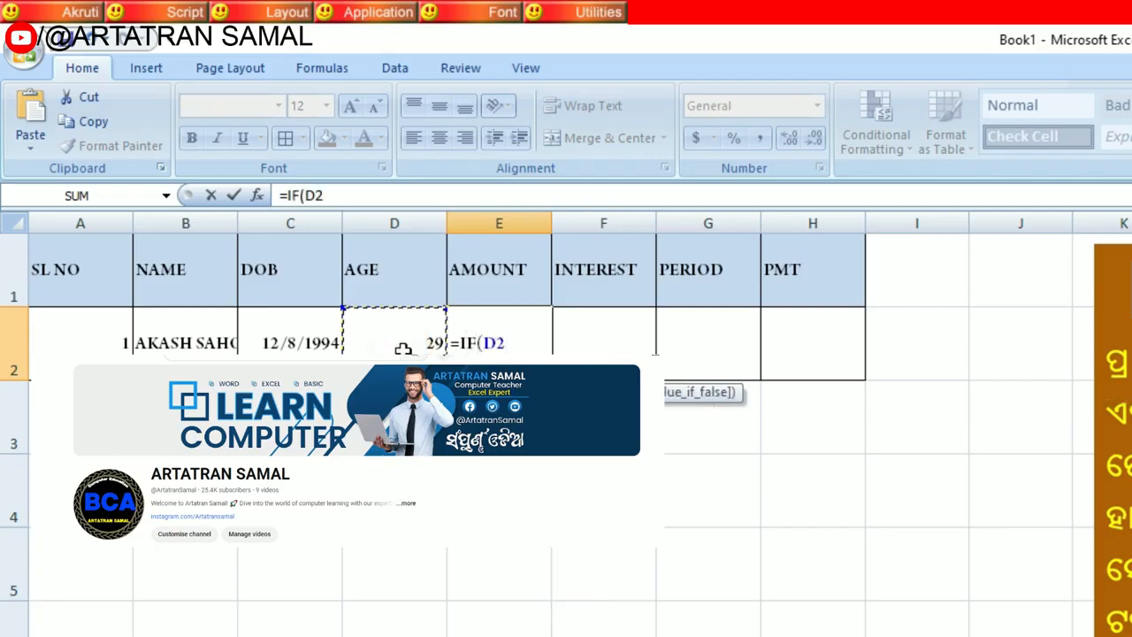
pyautogui.write('>18,')
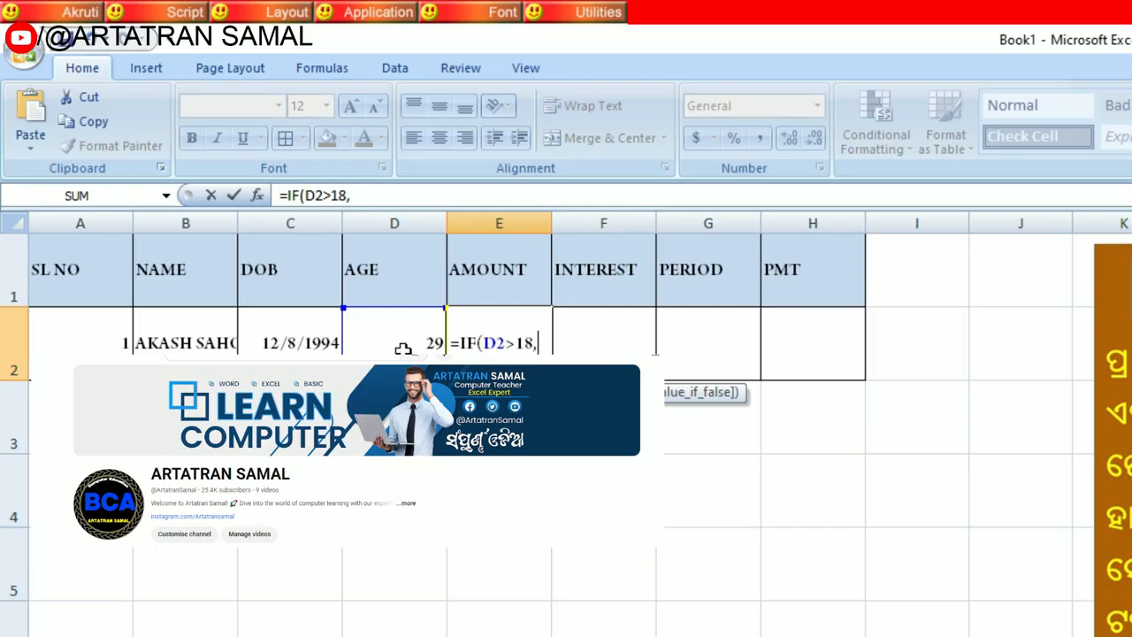
pyautogui.write('200000')
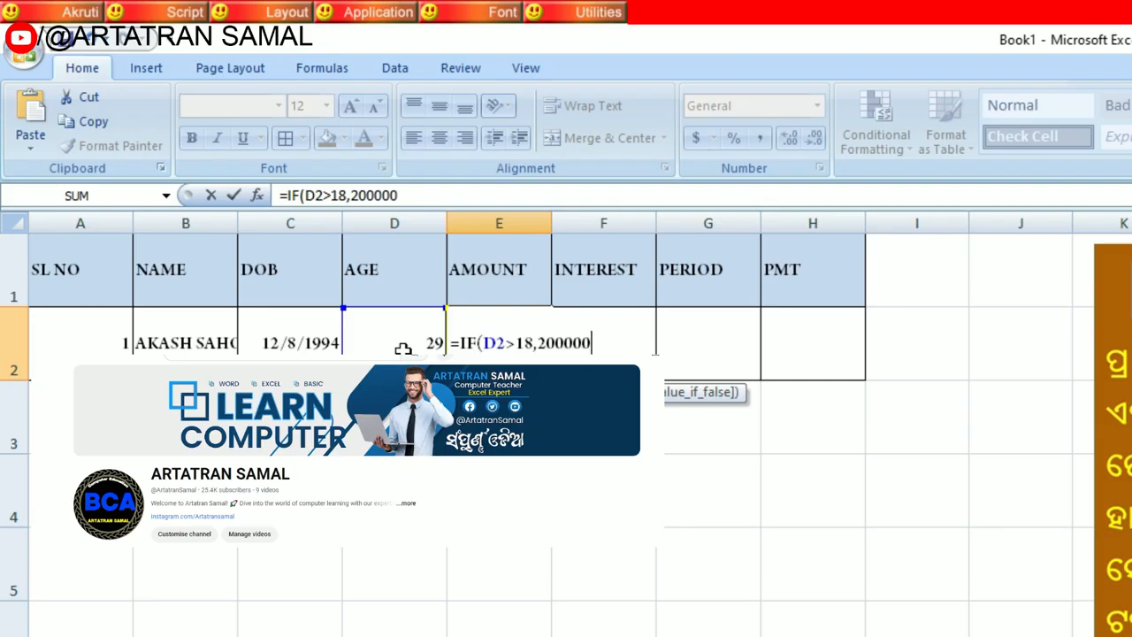
pyautogui.write(',0')
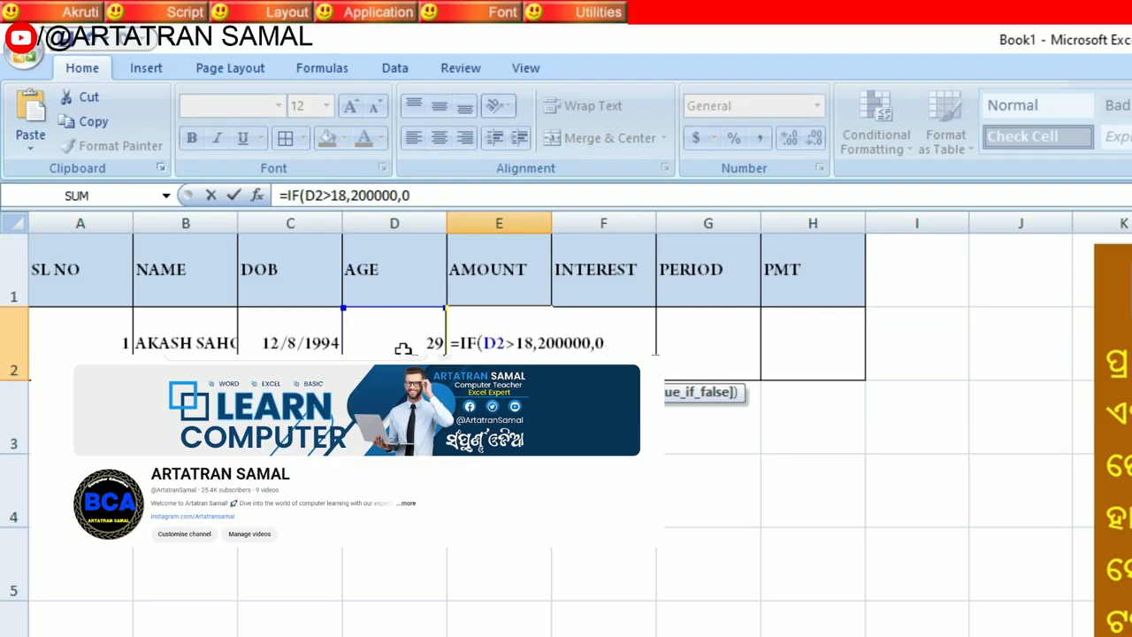
pyautogui.write(')')
pyautogui.press('Return')
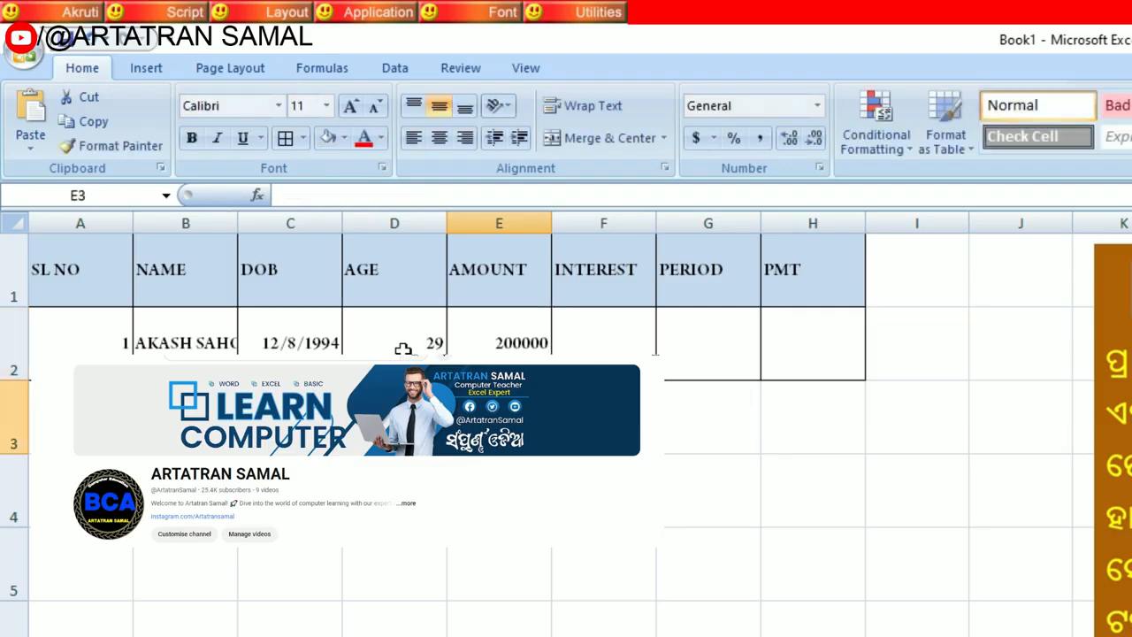
# Step: Examine the age formula in D2, the amount formula in E2 and the date of birth in C2
pyautogui.click(403, 343)
pyautogui.click(508, 342)
pyautogui.click(412, 346)
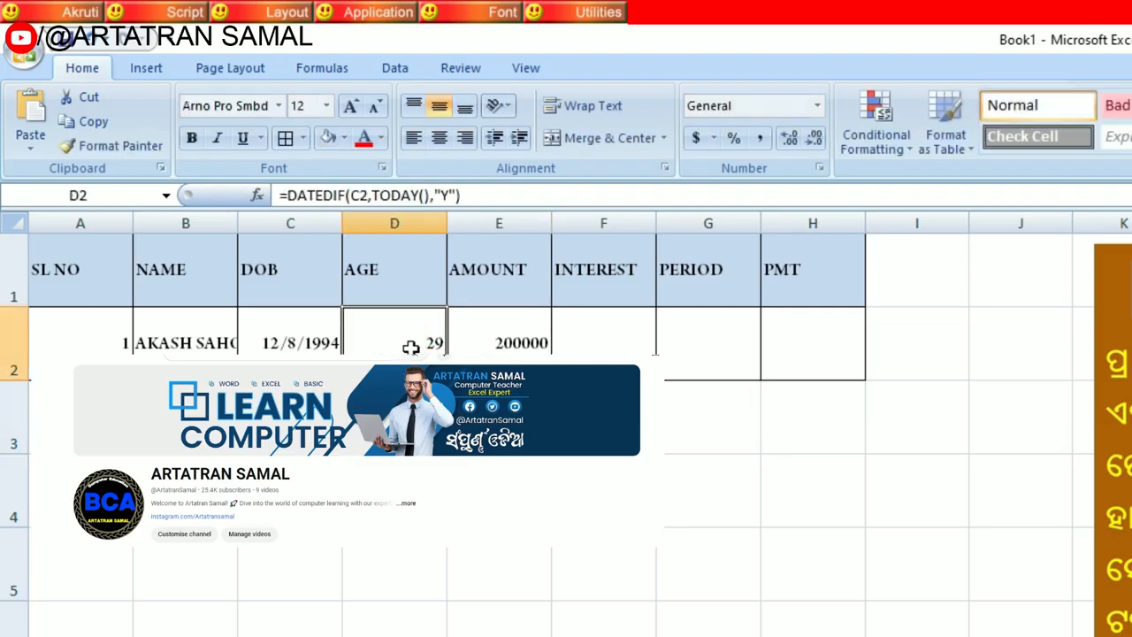
pyautogui.click(477, 339)
pyautogui.click(419, 347)
pyautogui.click(508, 346)
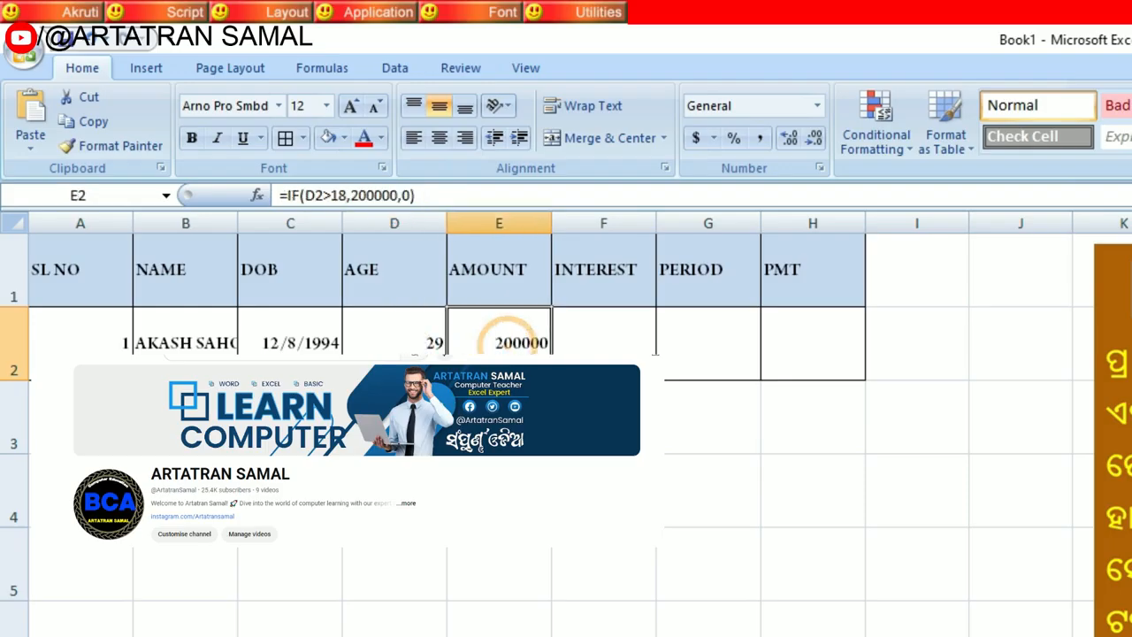
pyautogui.click(302, 347)
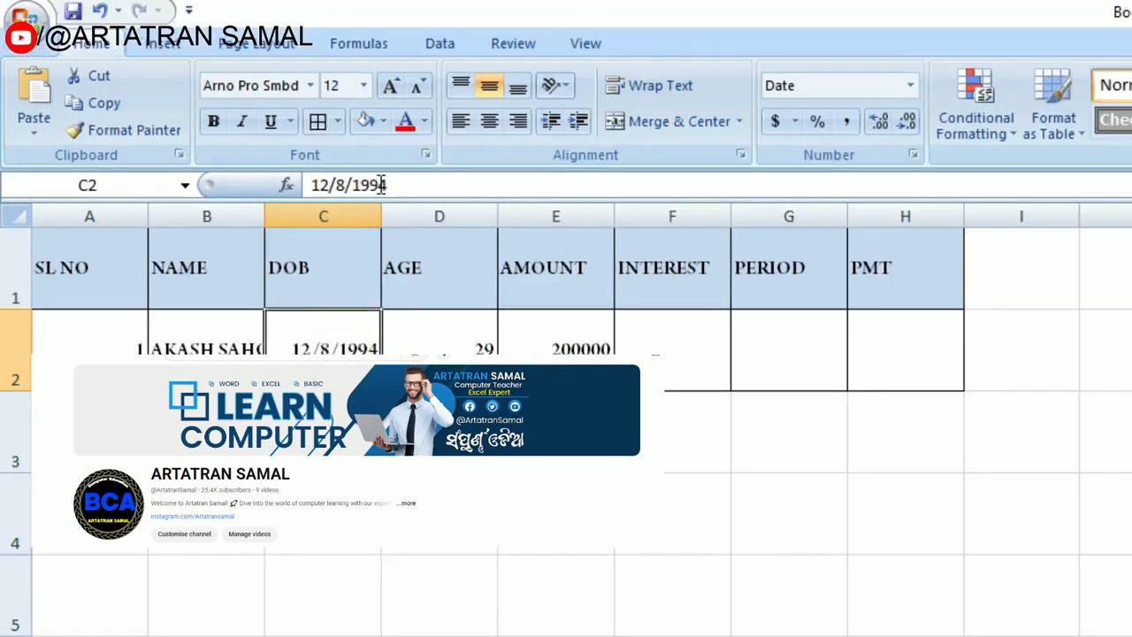
# Step: Change the year of the date of birth in C2 to make the person under 18, and check the age and amount formulas
pyautogui.moveTo(372, 184); pyautogui.dragTo(400, 184)
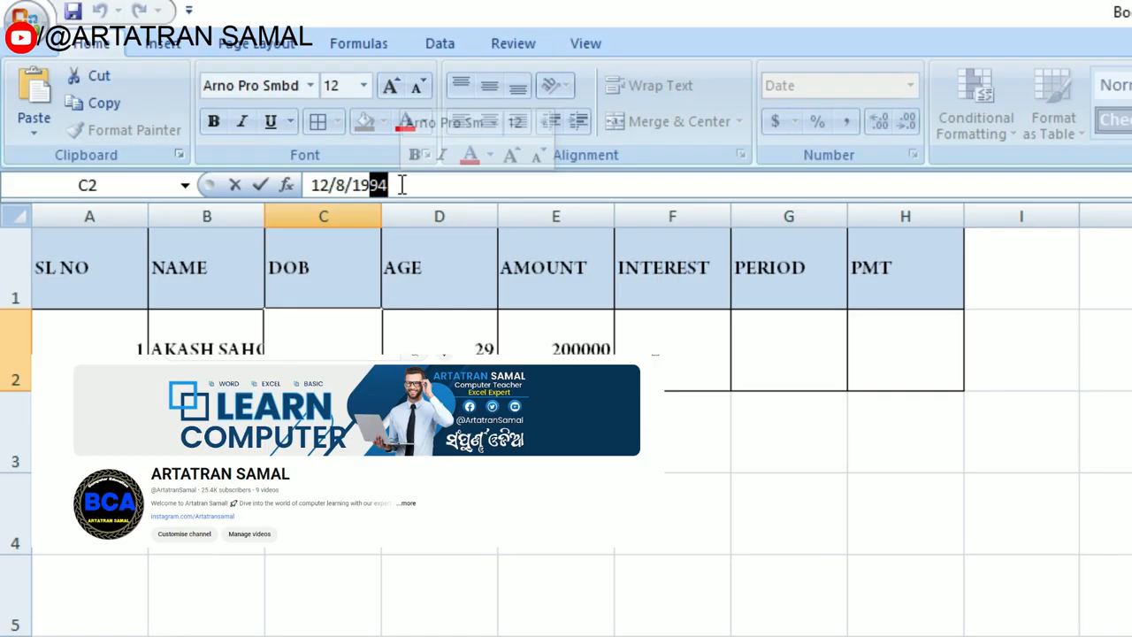
pyautogui.press('BackSpace')
pyautogui.press('BackSpace')
pyautogui.press('BackSpace')
pyautogui.write('2015')
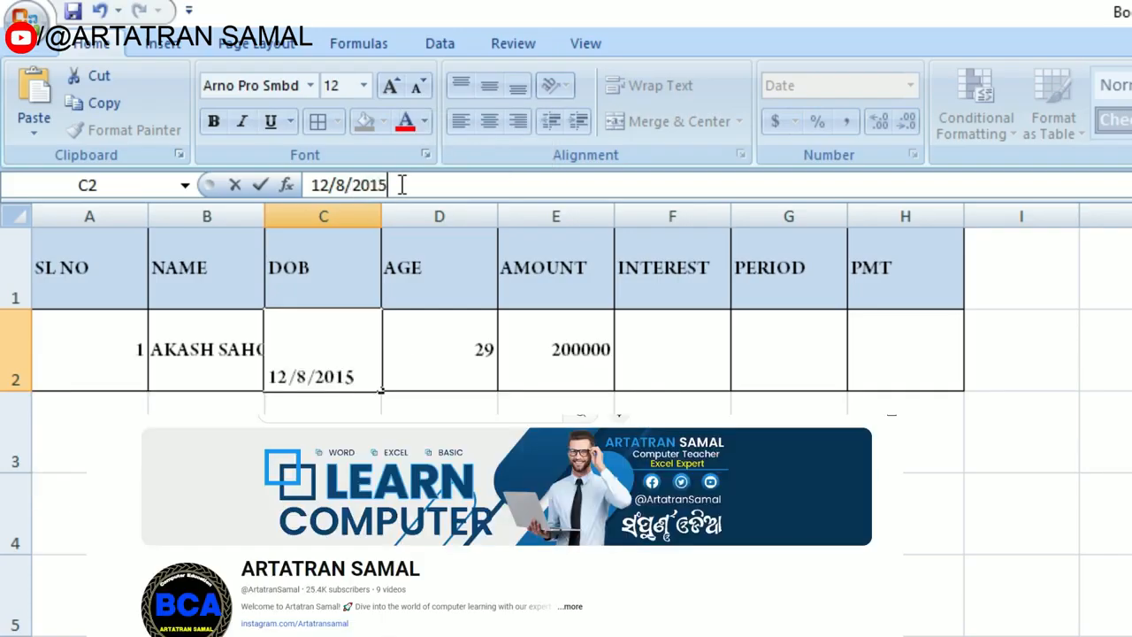
pyautogui.press('Return')
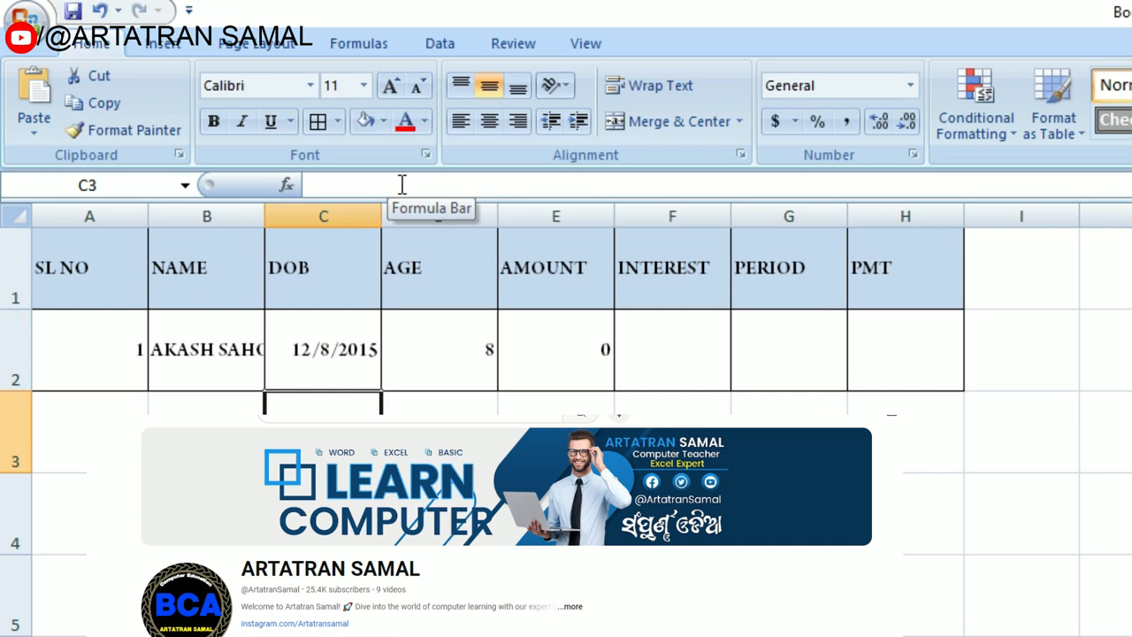
pyautogui.click(457, 362)
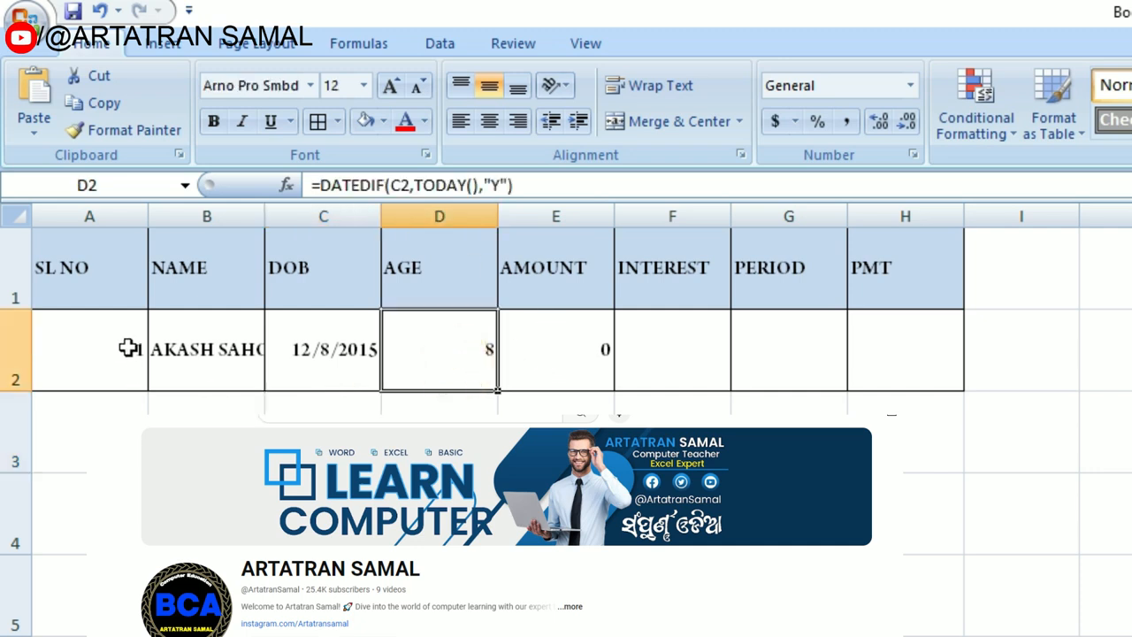
pyautogui.click(583, 372)
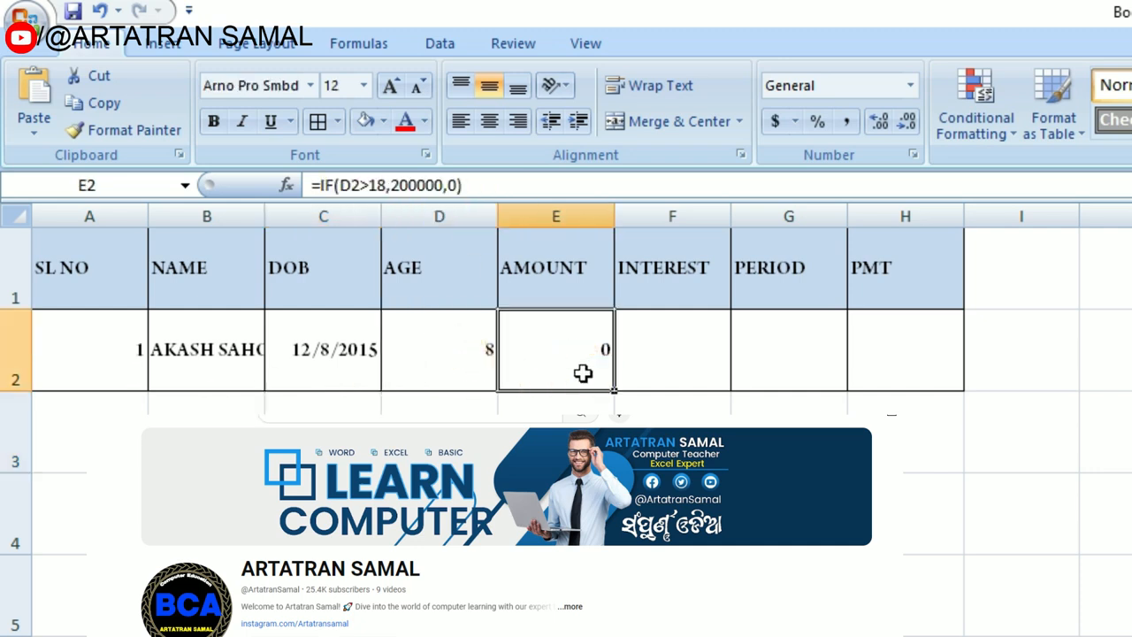
# Step: Enlarge the text of the table A1:H2 to font size 20 and auto-fit all column widths to their contents
pyautogui.moveTo(101, 256); pyautogui.dragTo(893, 346)
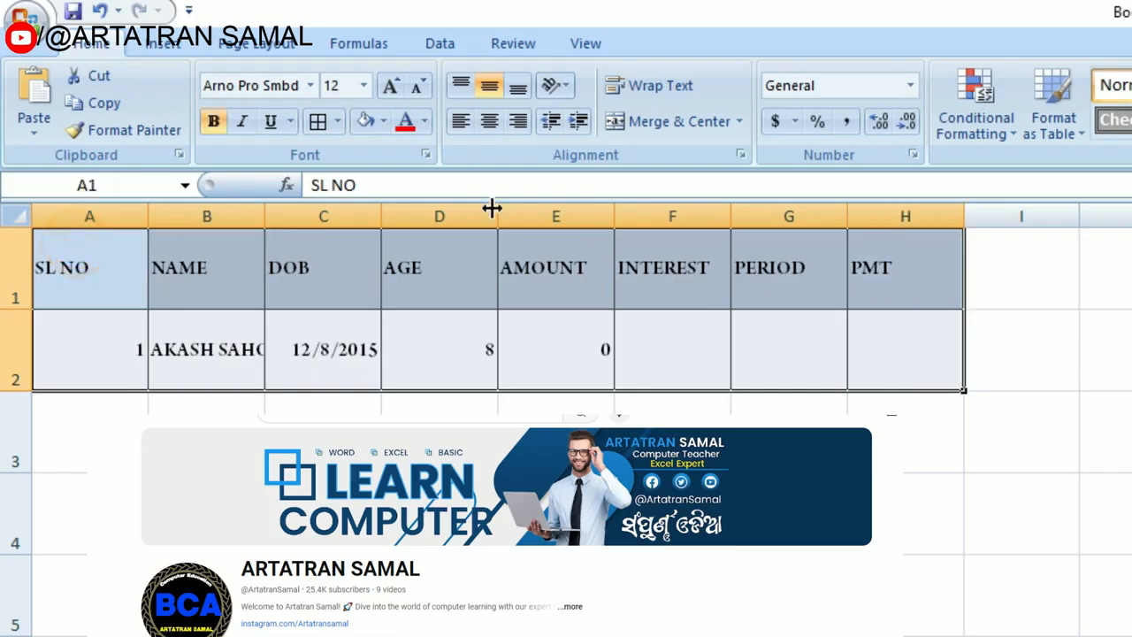
pyautogui.click(390, 85)
pyautogui.click(390, 85)
pyautogui.click(390, 85)
pyautogui.click(389, 85)
pyautogui.click(16, 215)
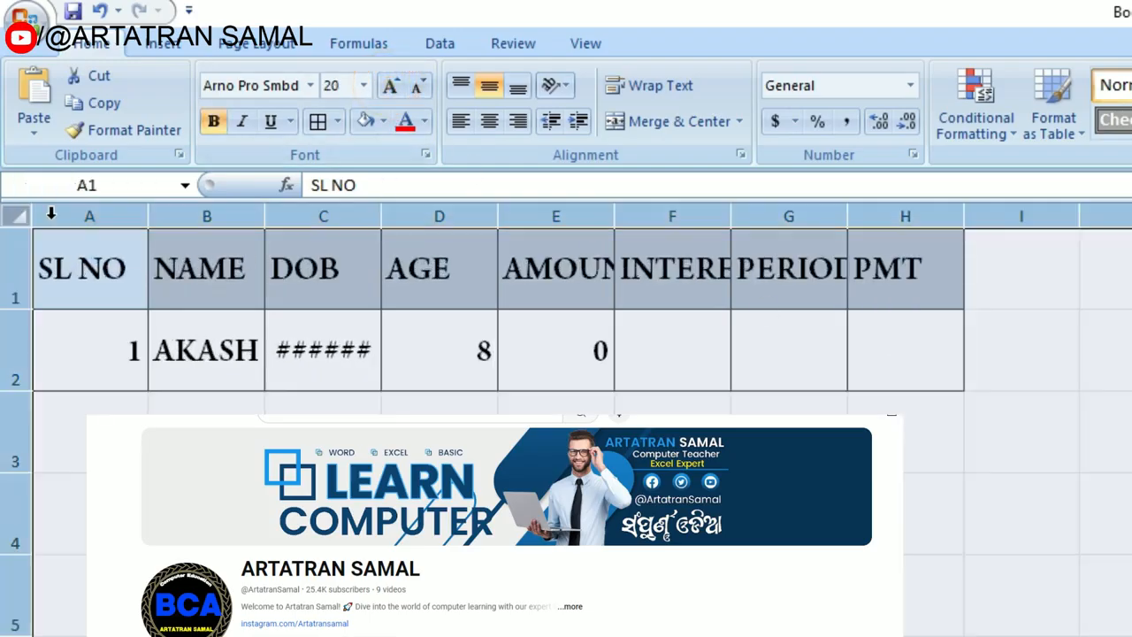
pyautogui.doubleClick(264, 216)
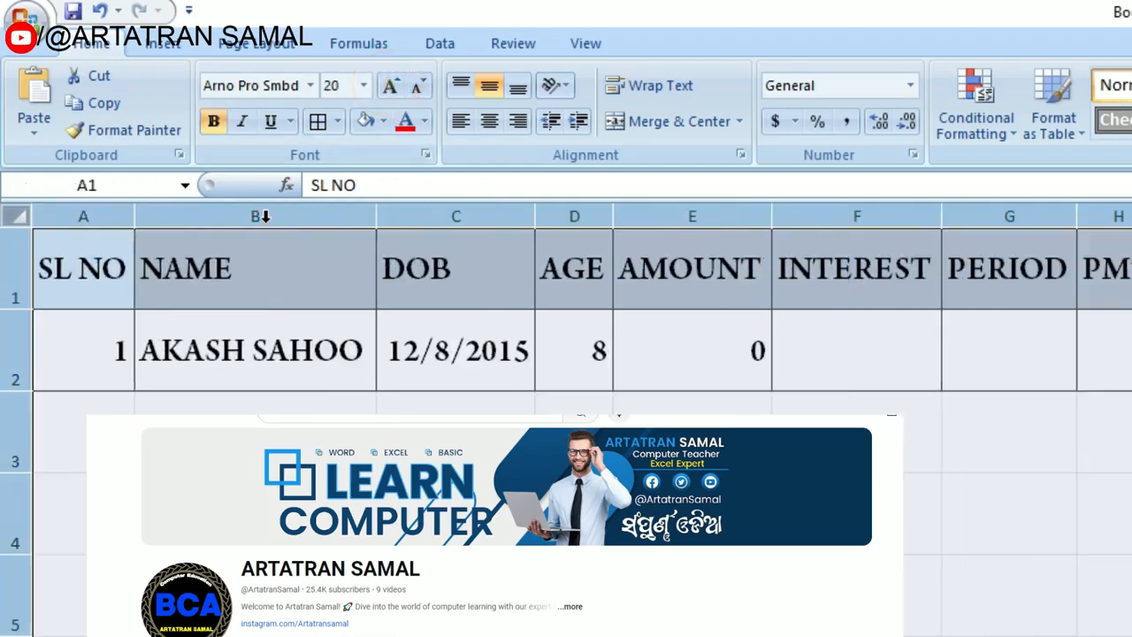
pyautogui.click(717, 368)
# Step: Re-enter the person's original date of birth in C2
pyautogui.click(447, 358)
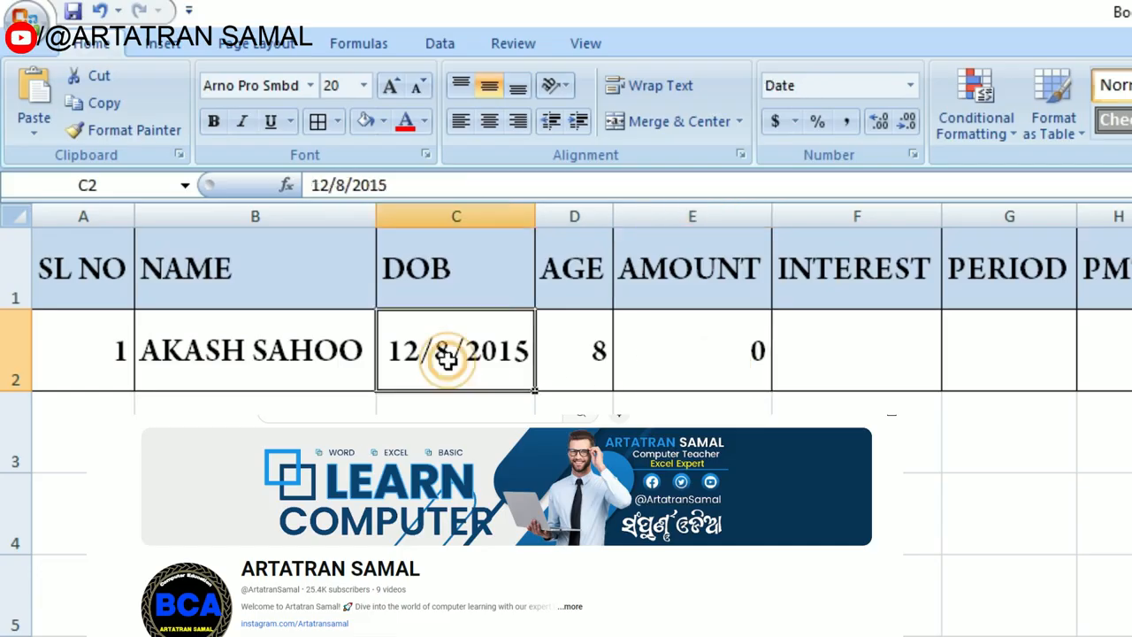
pyautogui.write('12/')
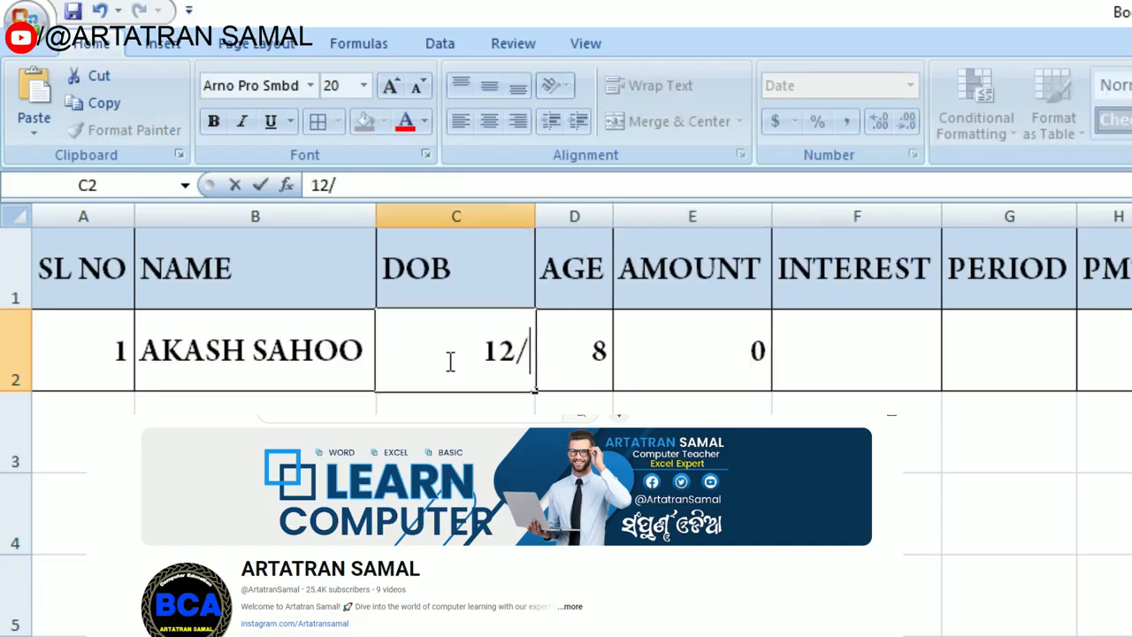
pyautogui.write('08/1994')
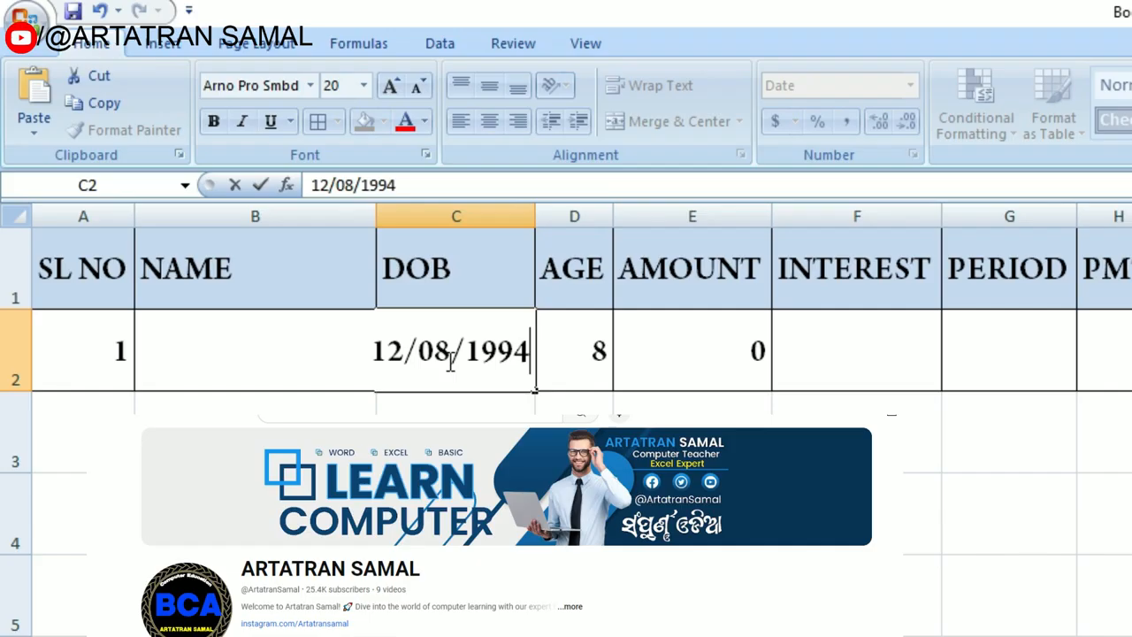
pyautogui.press('Tab')
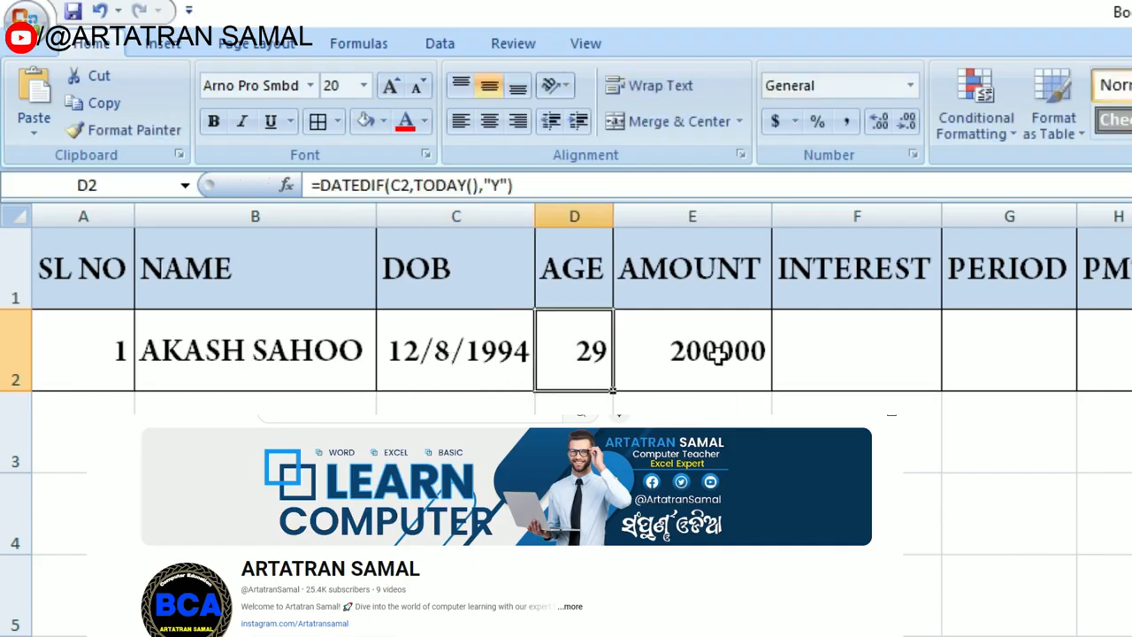
# Step: Enter an interest rate of 14% in F2 and a period of 3 in G2
pyautogui.click(889, 361)
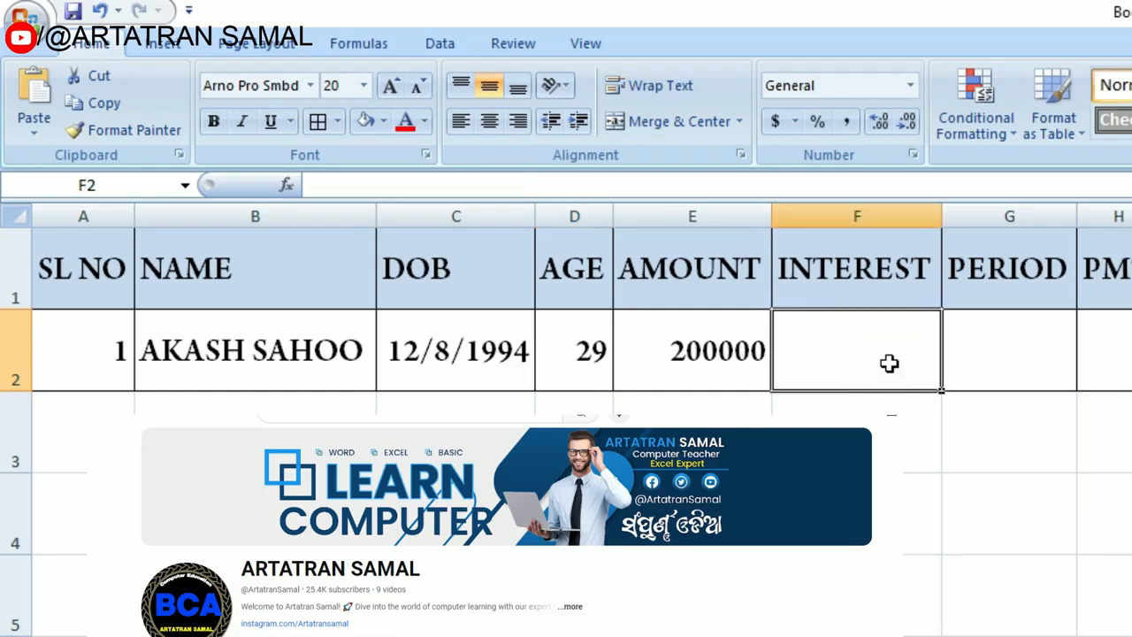
pyautogui.write('14')
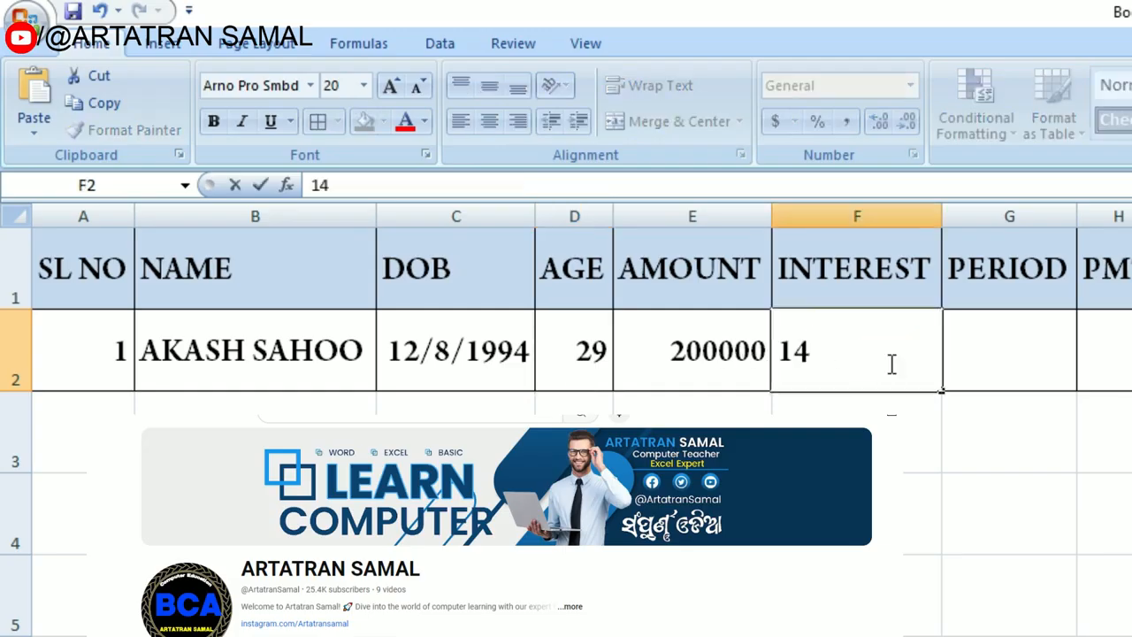
pyautogui.write('%')
pyautogui.press('Tab')
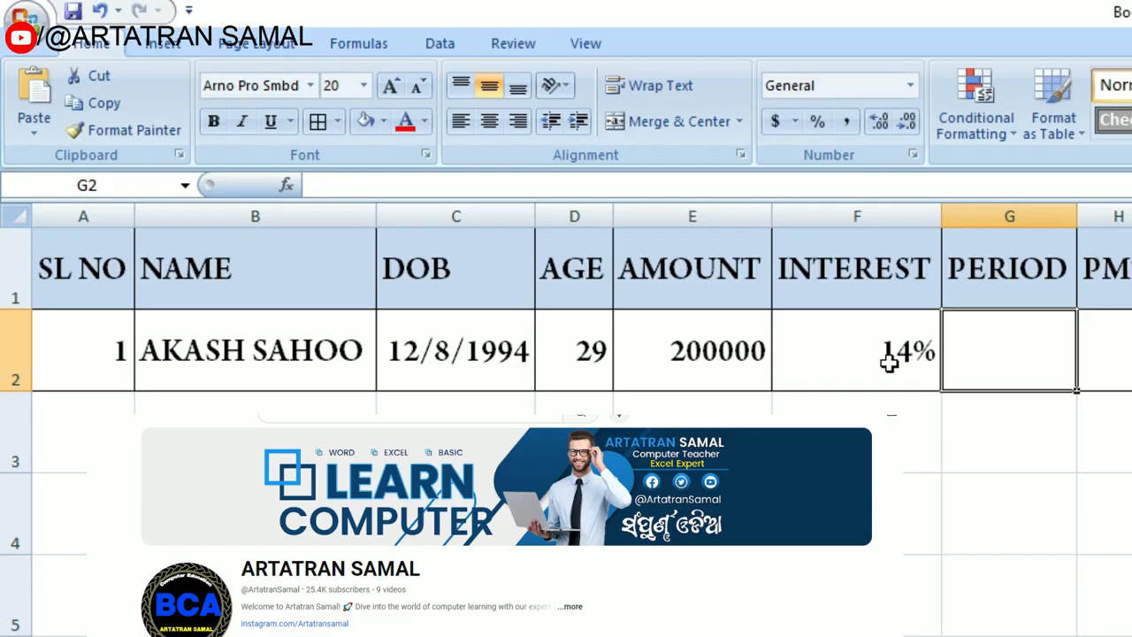
pyautogui.write('3')
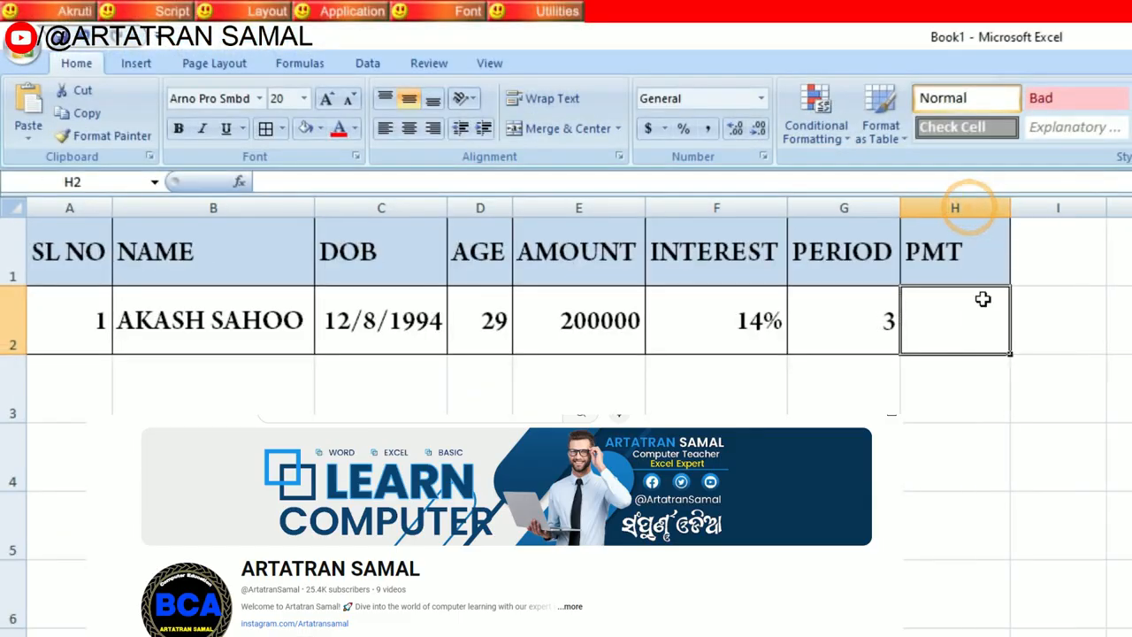
# Step: Calculate the monthly payment in H2 with =PMT(F2/12,G2*12,E2) and widen column H to fit it
pyautogui.click(965, 321)
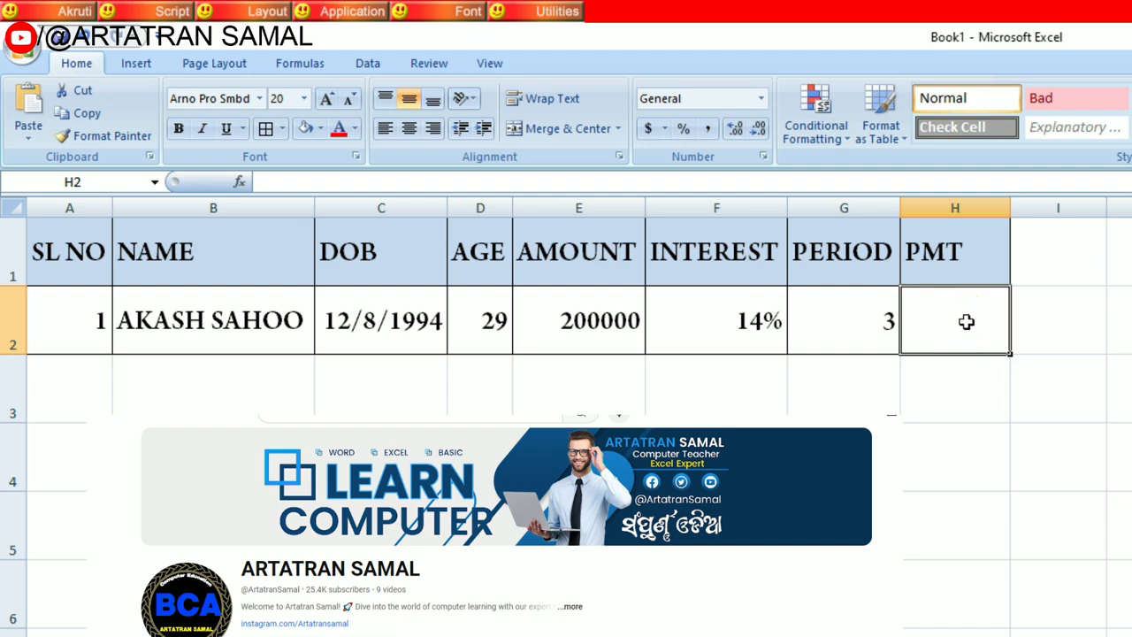
pyautogui.write('=PM')
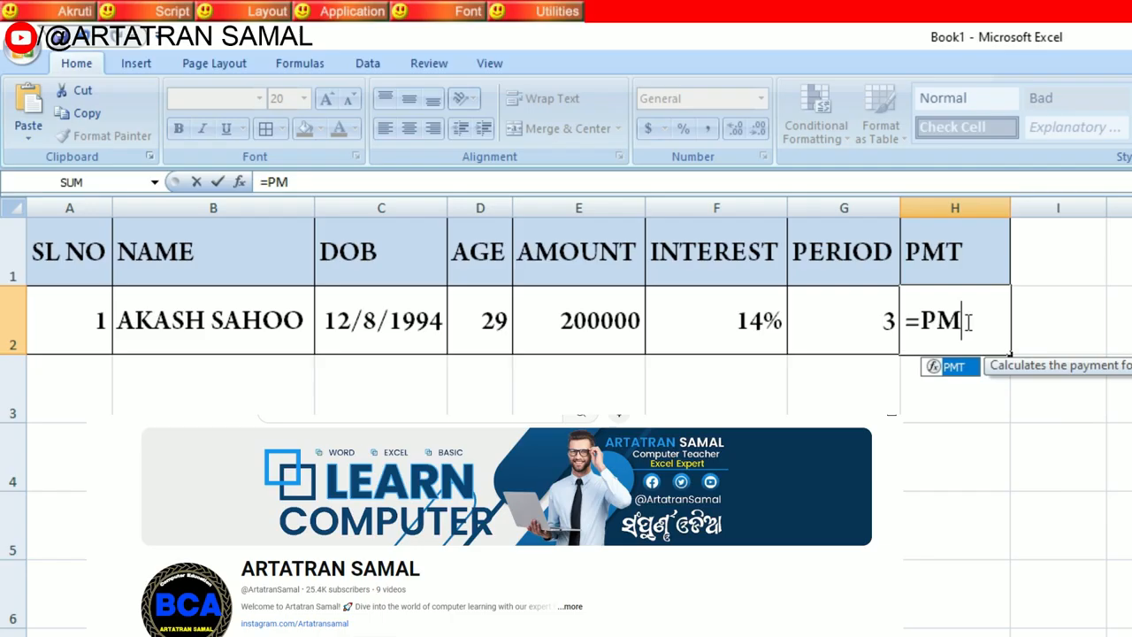
pyautogui.write('T(')
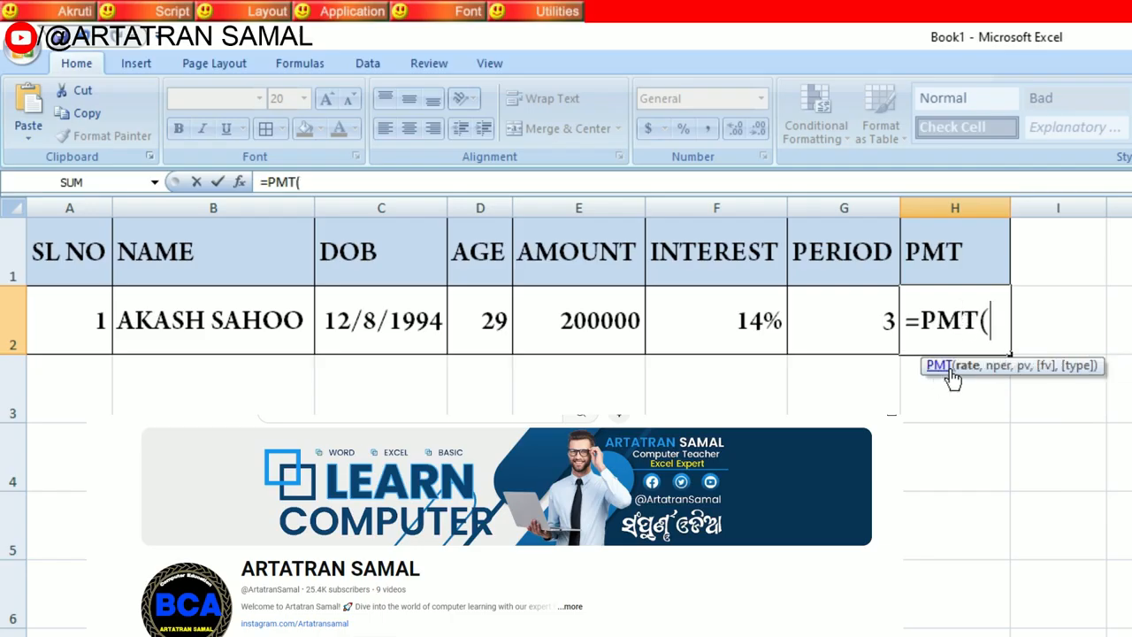
pyautogui.click(765, 320)
pyautogui.write('/12')
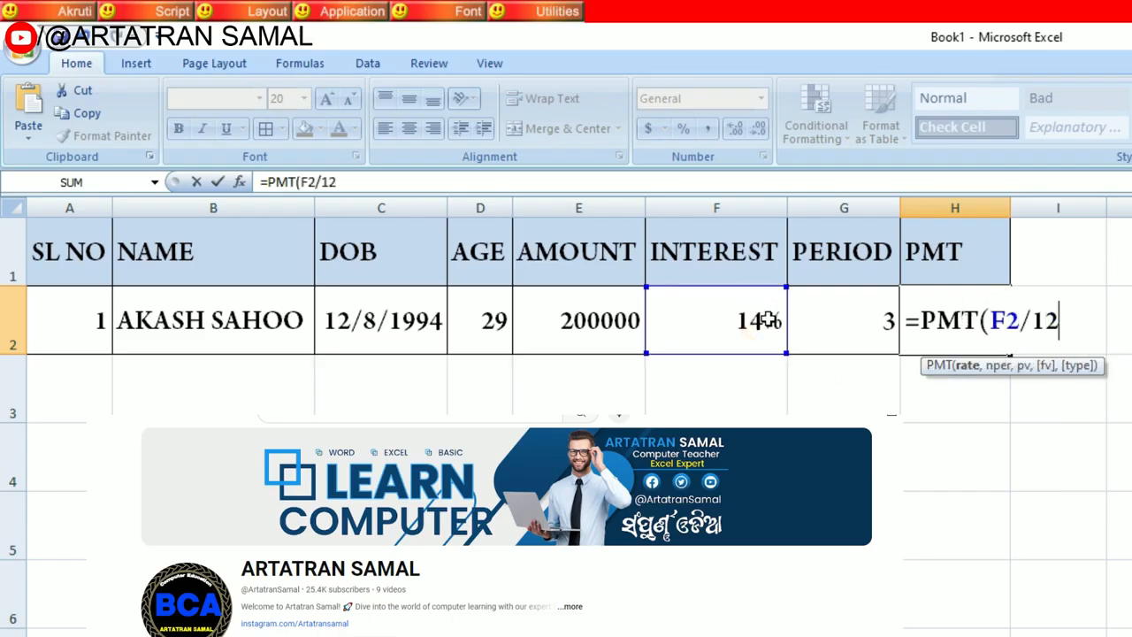
pyautogui.write(',')
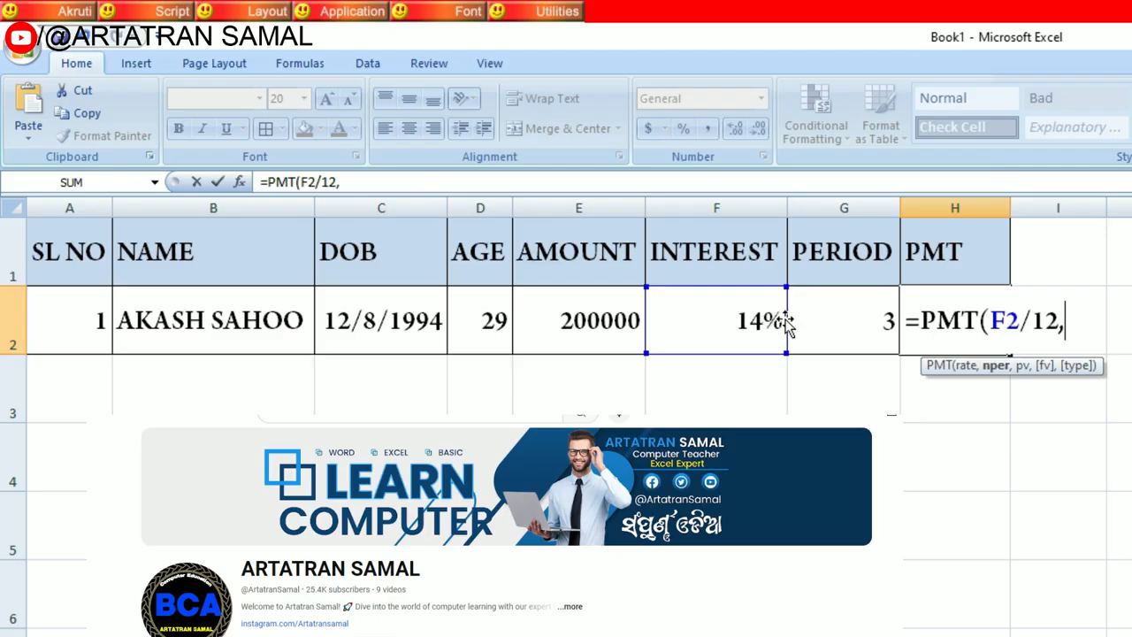
pyautogui.click(873, 331)
pyautogui.write('*12,')
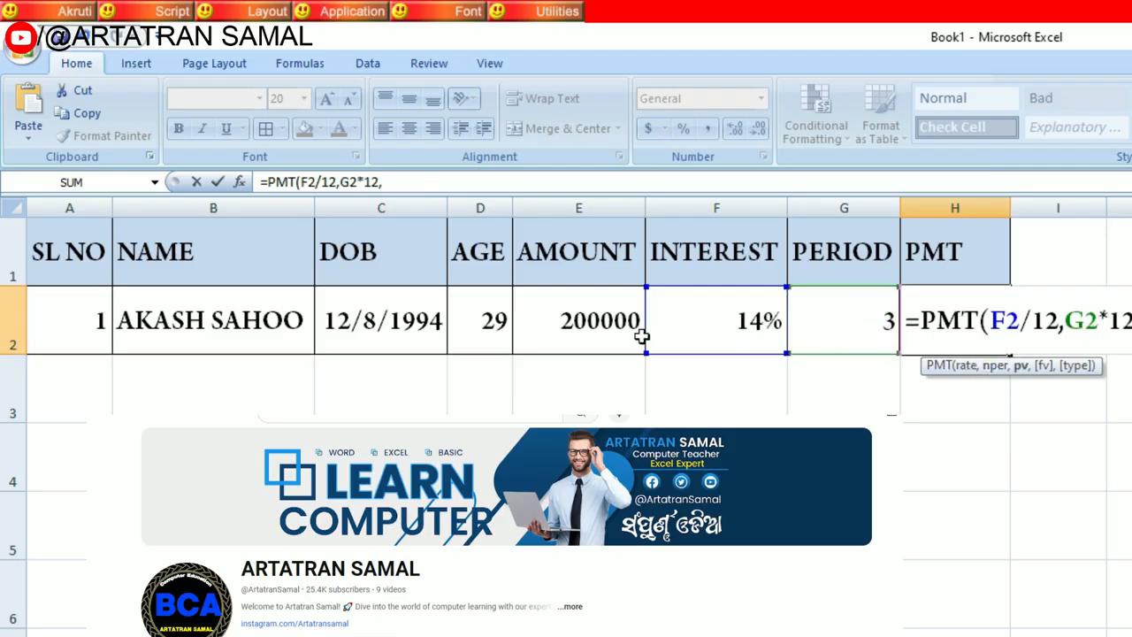
pyautogui.click(575, 329)
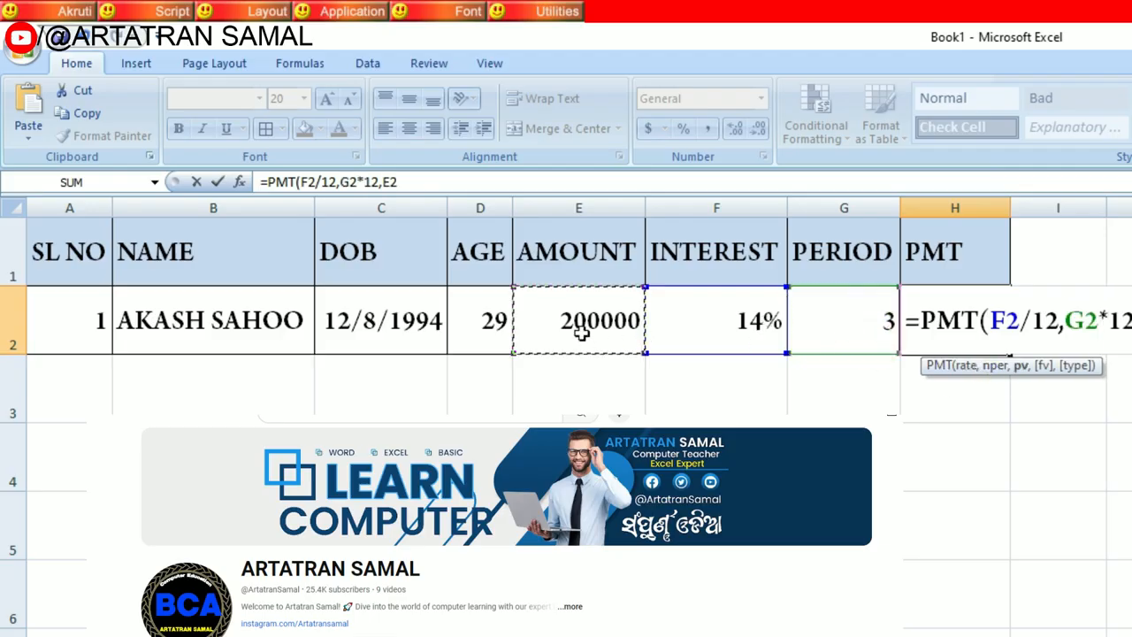
pyautogui.press('Return')
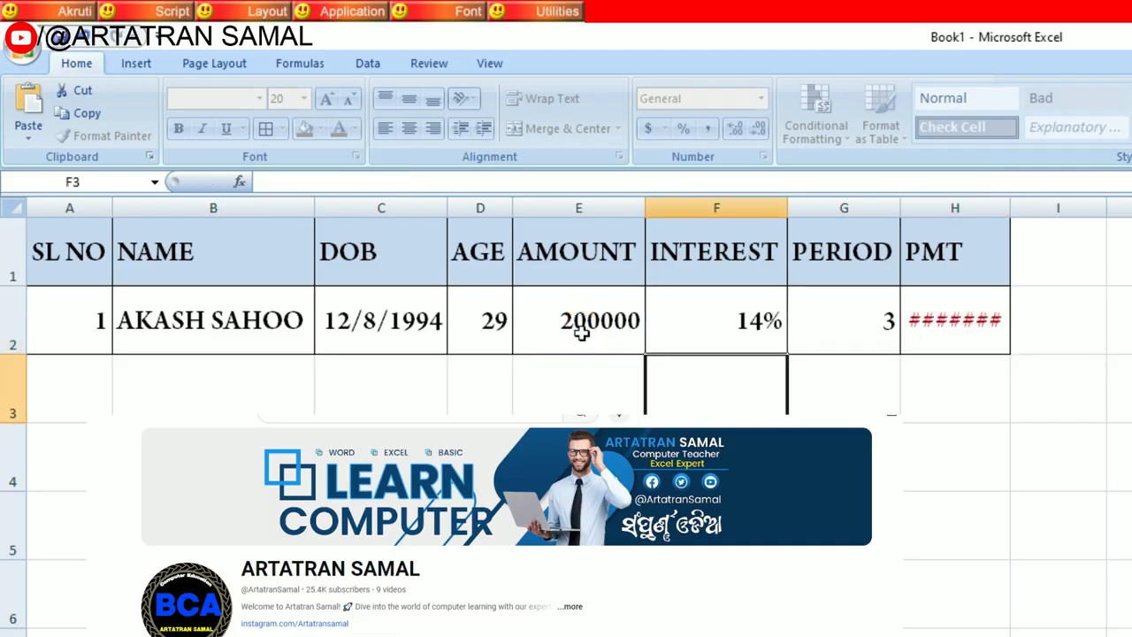
pyautogui.moveTo(1011, 208); pyautogui.dragTo(1043, 208)
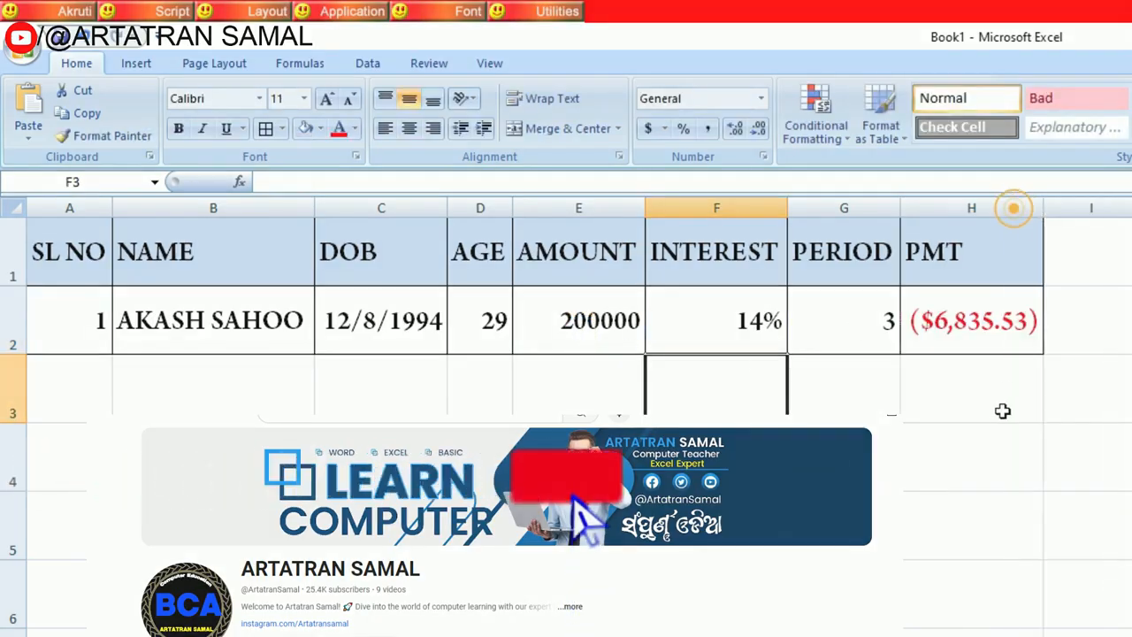
pyautogui.click(1000, 416)
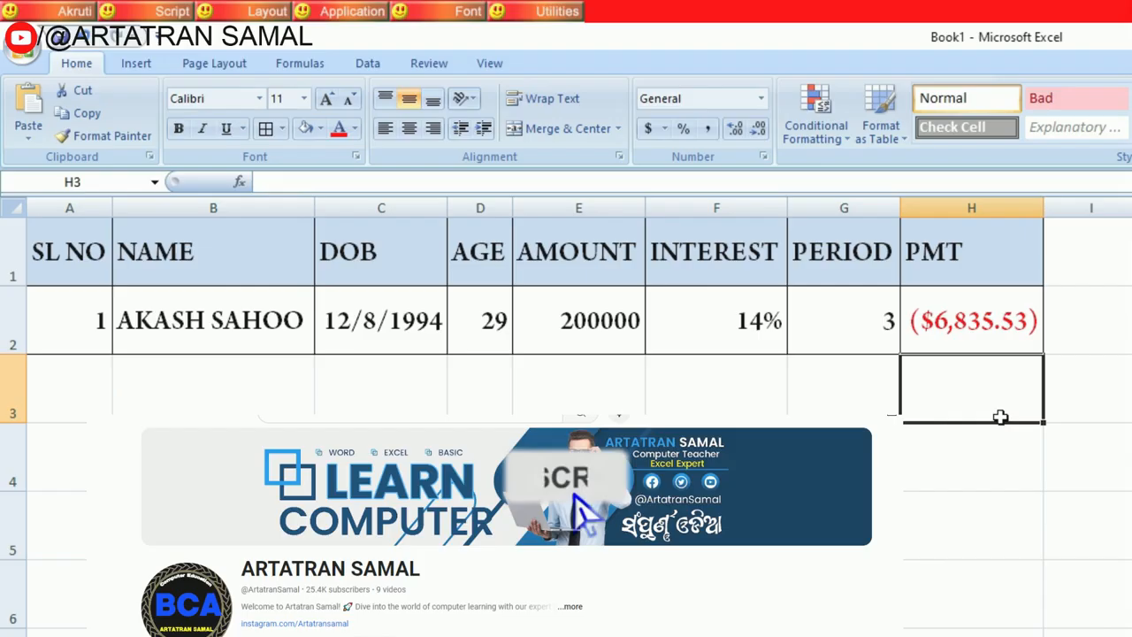
# Step: Examine the row 2 entries and formulas for date of birth, age, amount, interest, period and payment
pyautogui.click(983, 316)
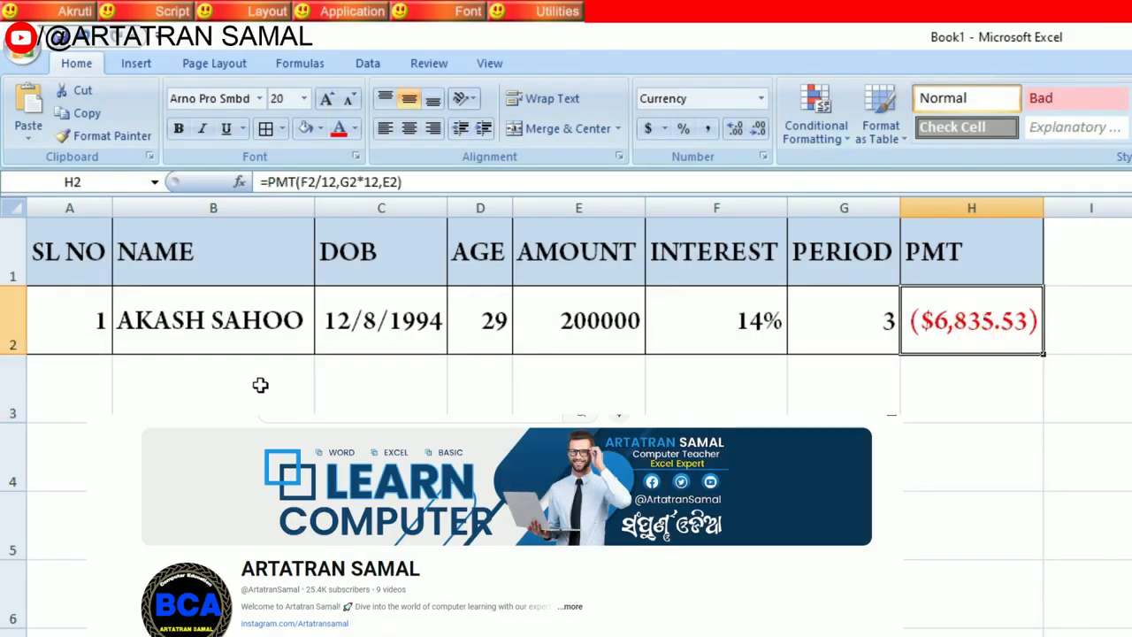
pyautogui.click(392, 329)
pyautogui.click(482, 327)
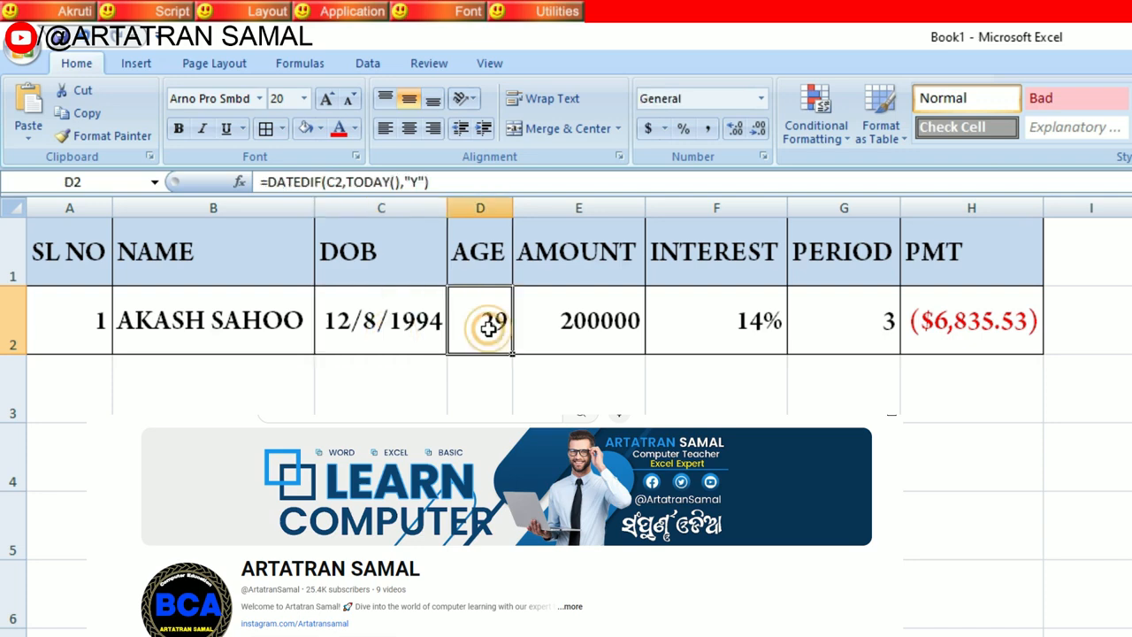
pyautogui.click(546, 325)
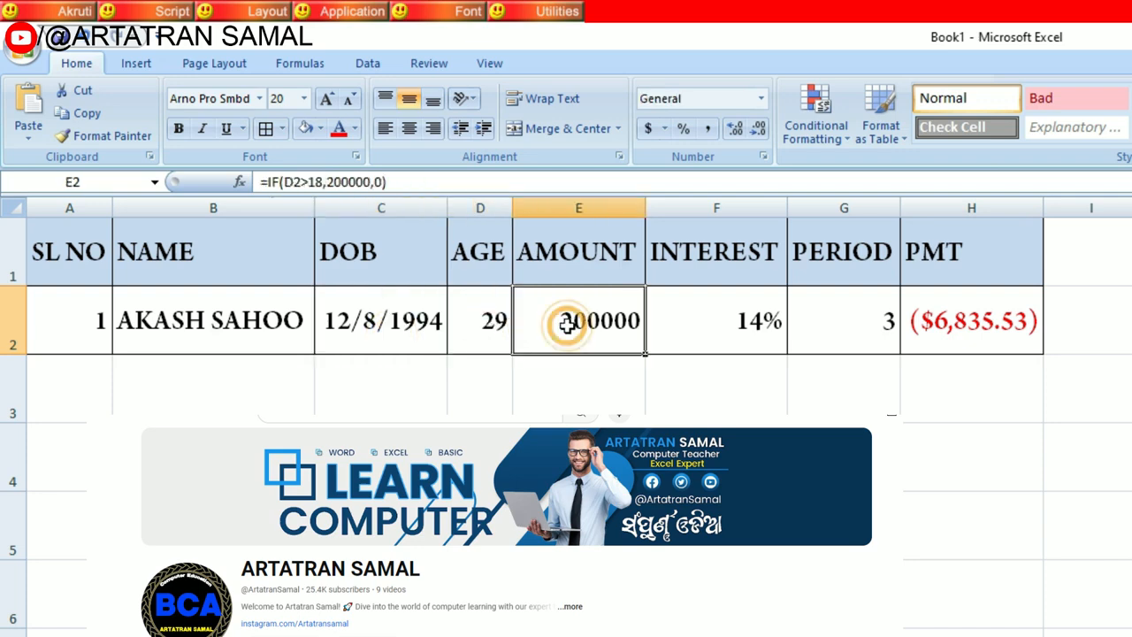
pyautogui.click(708, 324)
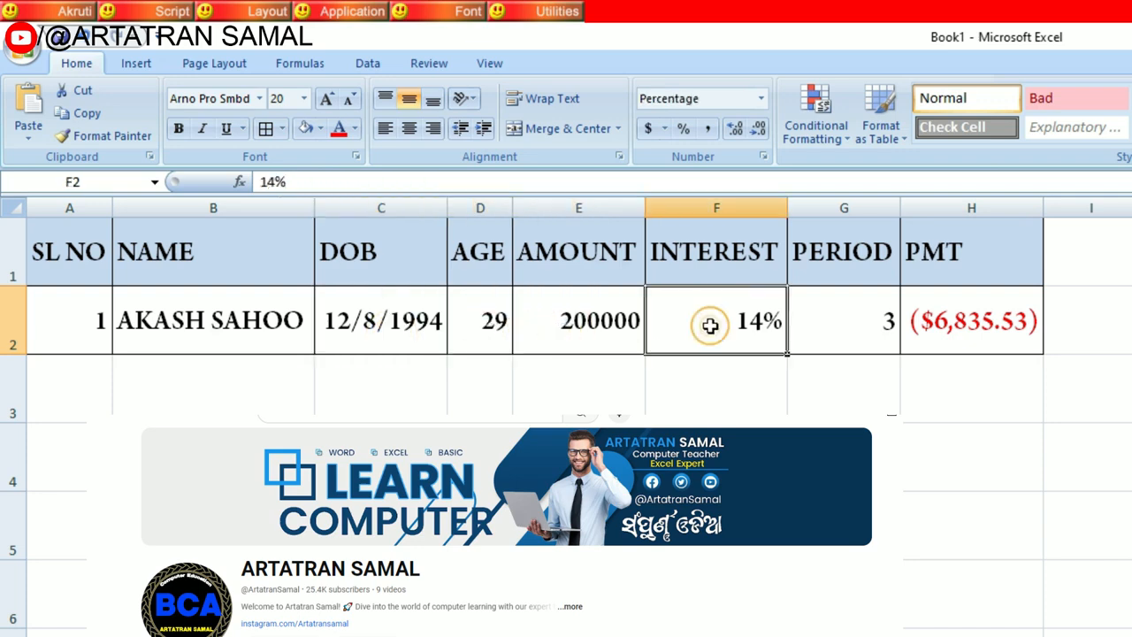
pyautogui.click(834, 322)
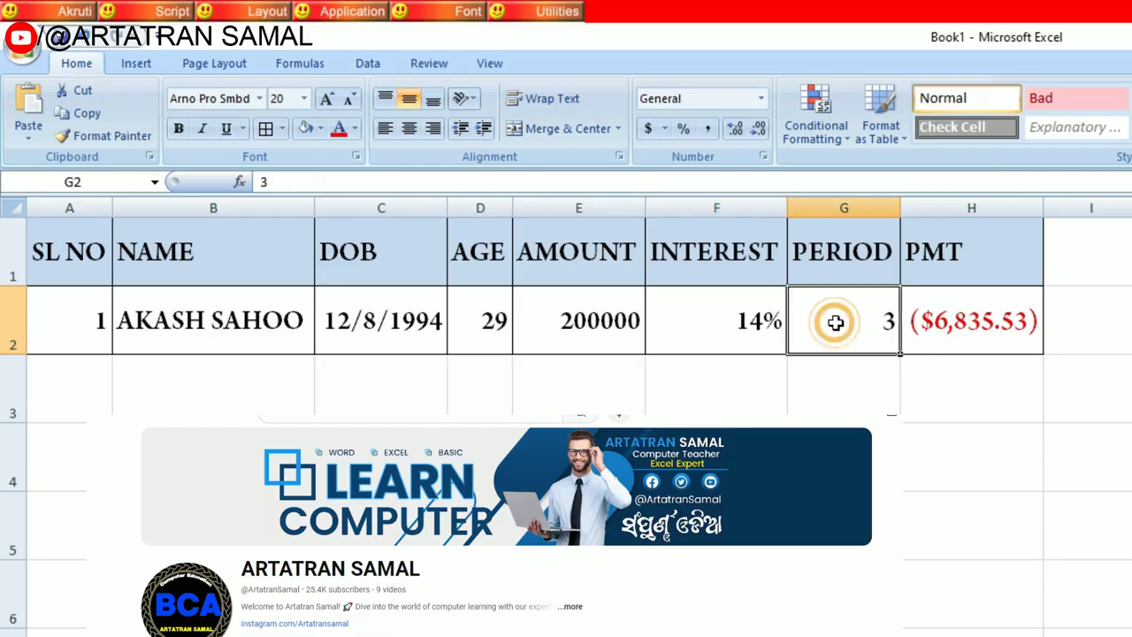
pyautogui.click(979, 325)
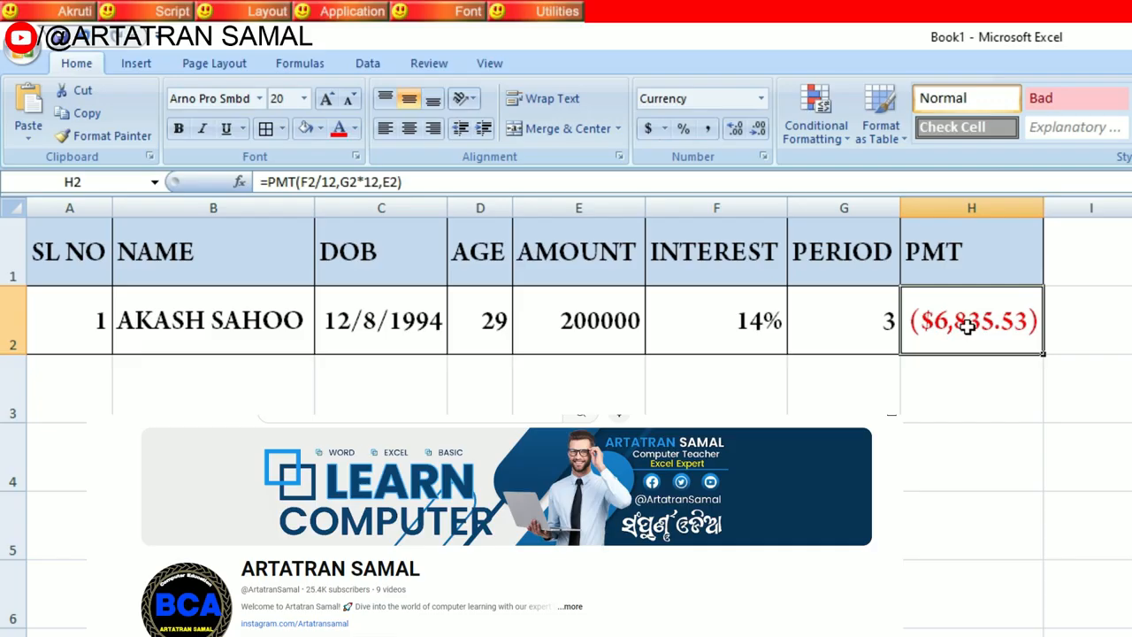
# Step: Copy the formatting of the PMT header in H1 to I1 with Format Painter
pyautogui.click(1088, 263)
pyautogui.click(1106, 235)
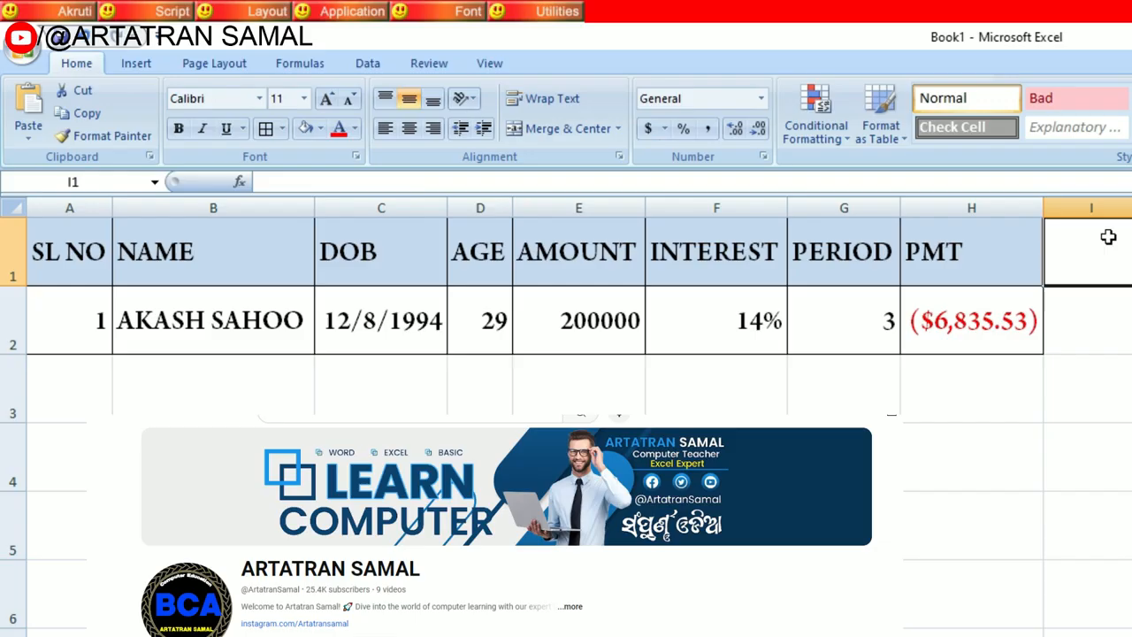
pyautogui.click(988, 260)
pyautogui.click(106, 135)
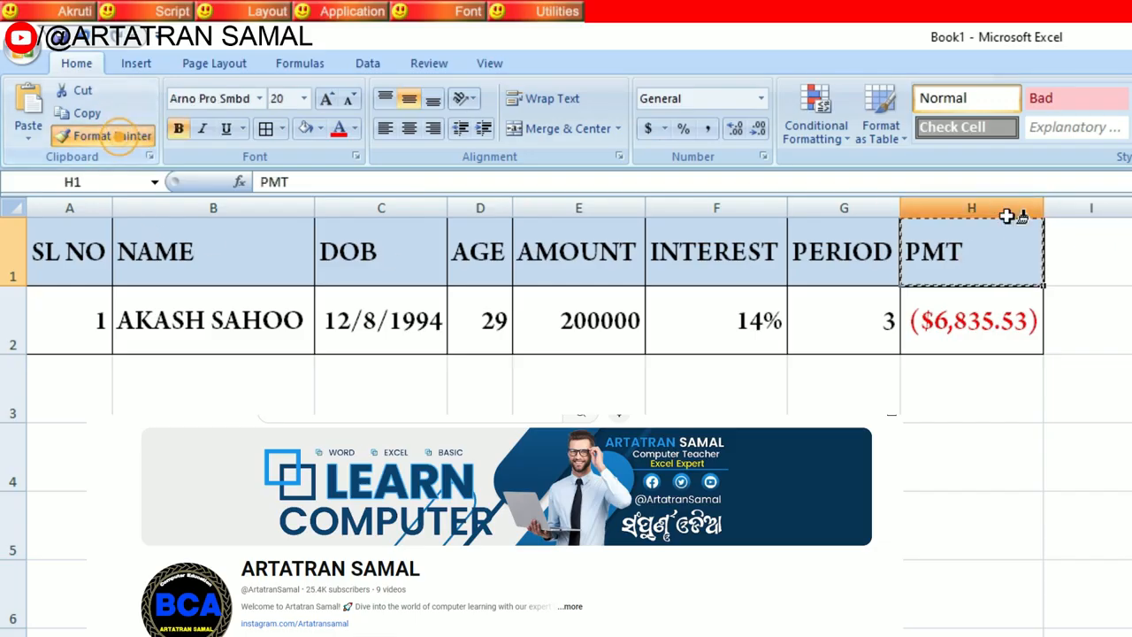
pyautogui.click(1097, 258)
pyautogui.click(979, 268)
pyautogui.click(978, 309)
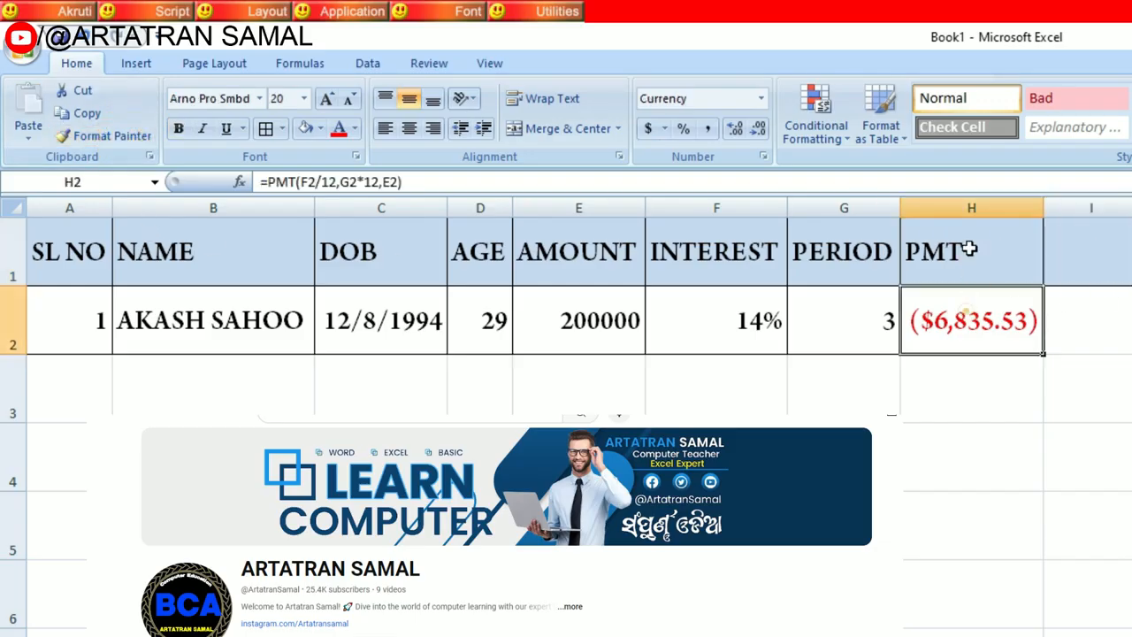
# Step: Enter the header IPMT in cell I1
pyautogui.moveTo(969, 237); pyautogui.dragTo(990, 320)
pyautogui.click(1073, 295)
pyautogui.click(1091, 246)
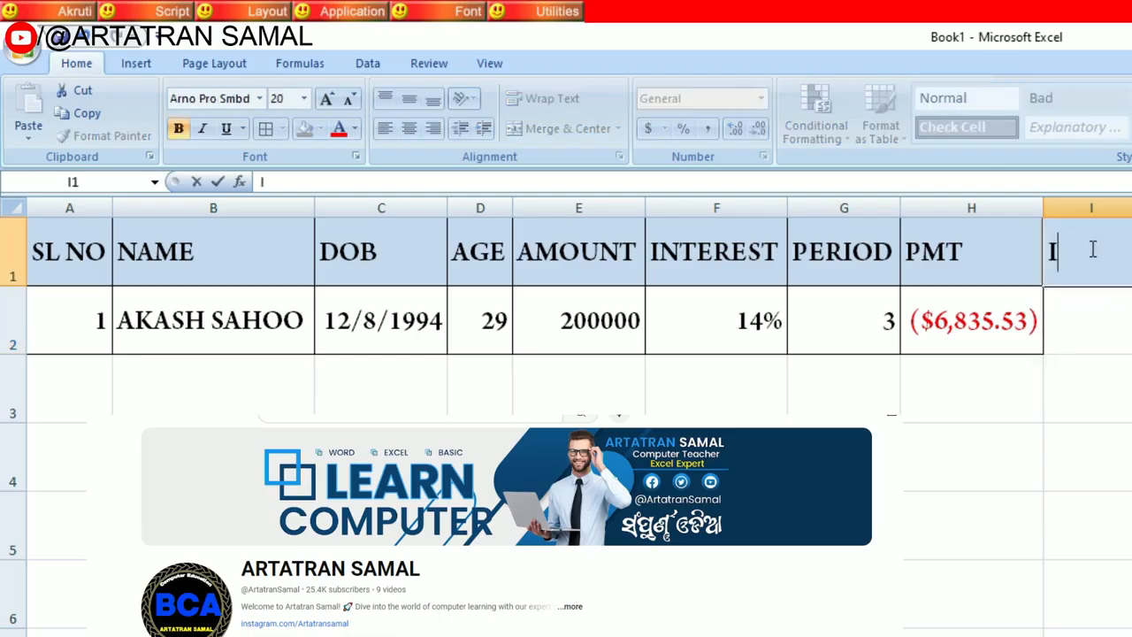
pyautogui.write('IPM')
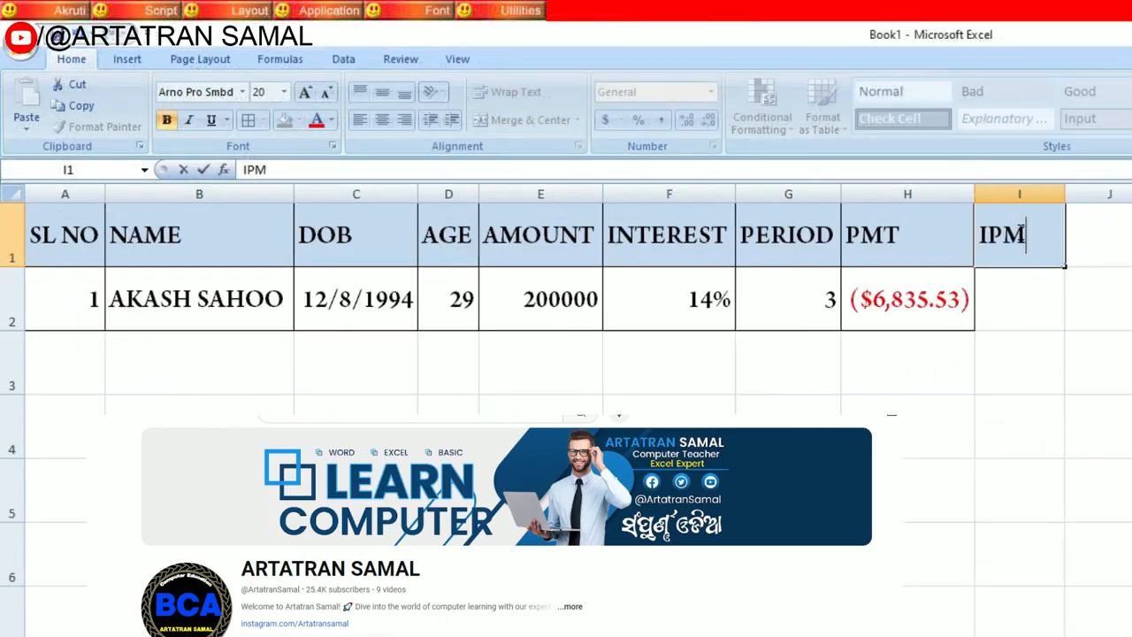
pyautogui.write('T')
pyautogui.press('Tab')
# Step: Copy the formatting of interest cell F2 to I2 with Format Painter and set I2's number format to General
pyautogui.click(1013, 306)
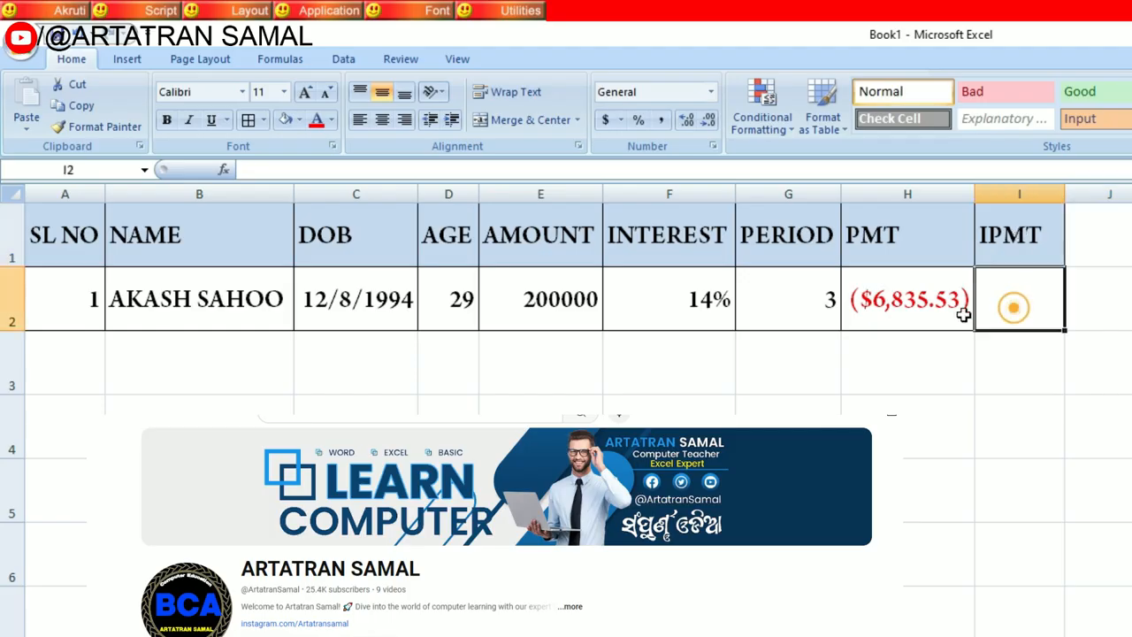
pyautogui.click(660, 308)
pyautogui.click(108, 127)
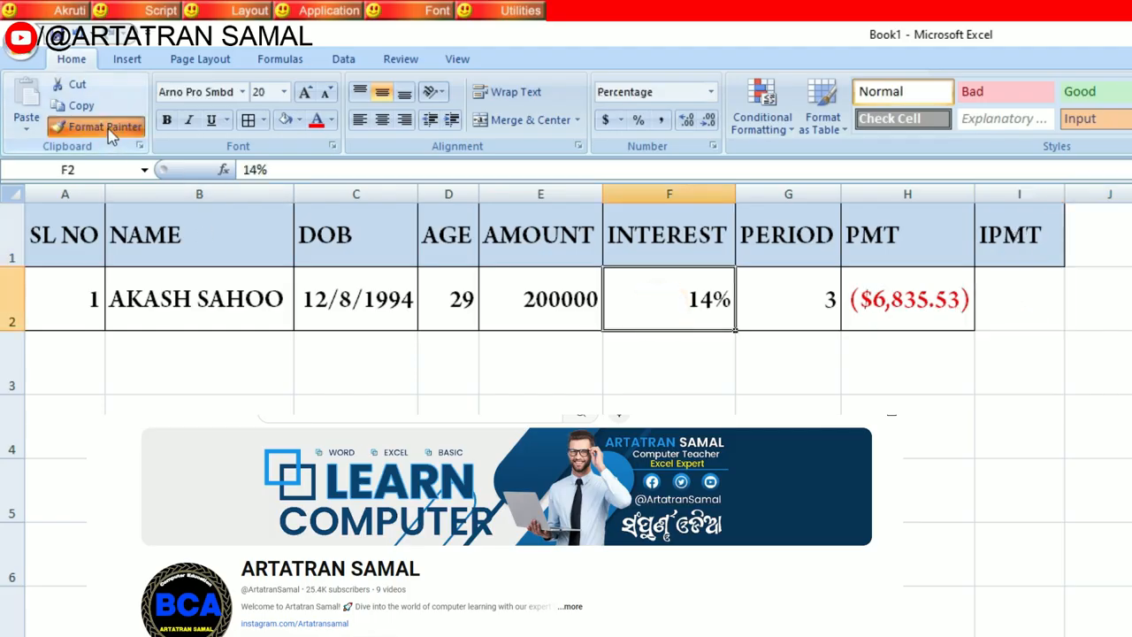
pyautogui.click(1023, 285)
pyautogui.click(1031, 412)
pyautogui.click(1025, 294)
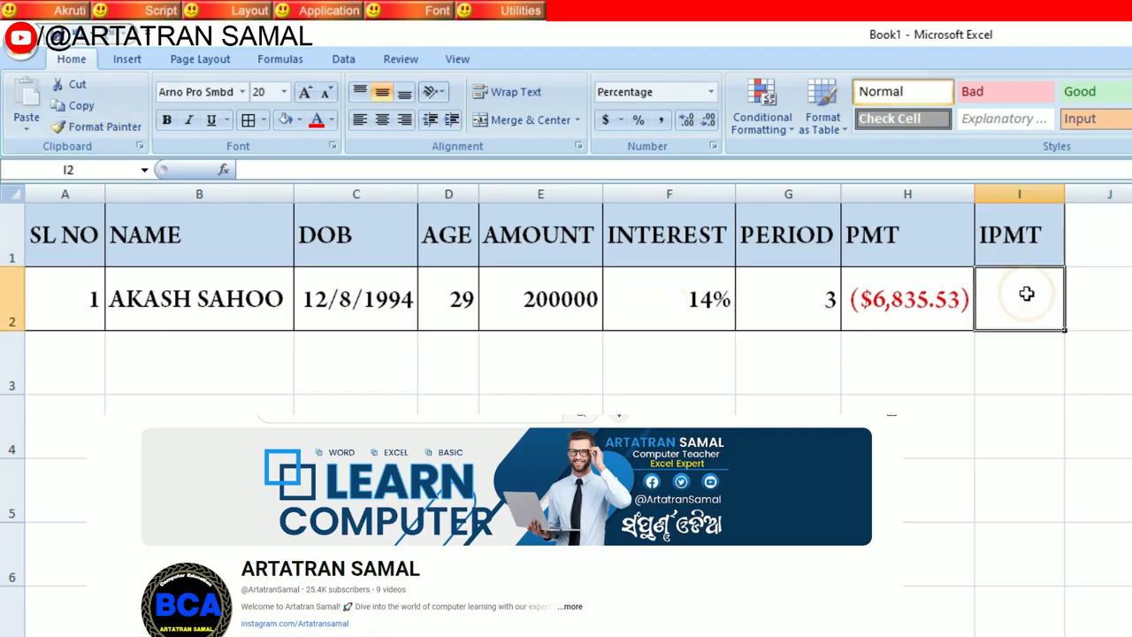
pyautogui.click(650, 91)
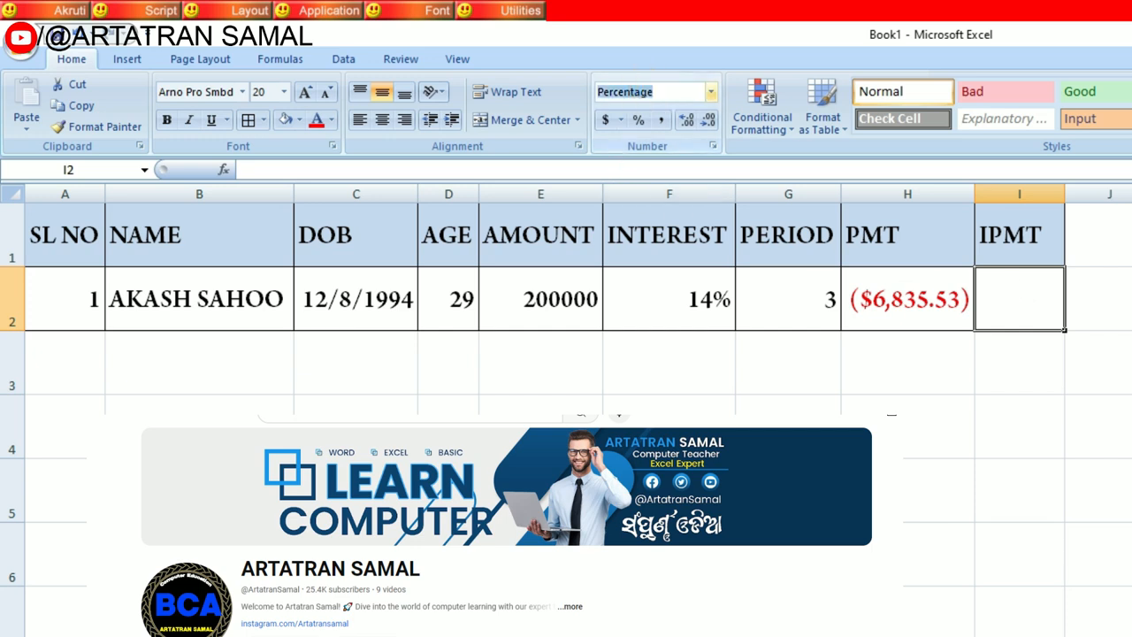
pyautogui.write('General')
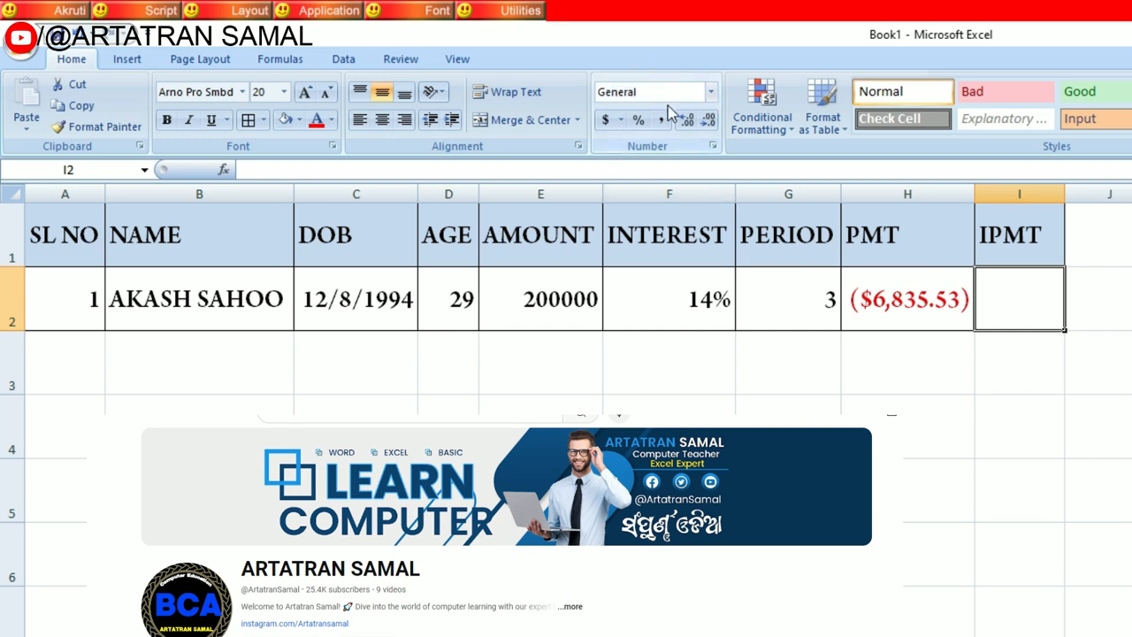
# Step: Calculate the first month's interest payment in I2 with =IPMT(F2/12,1,G2*12,E2)
pyautogui.click(921, 310)
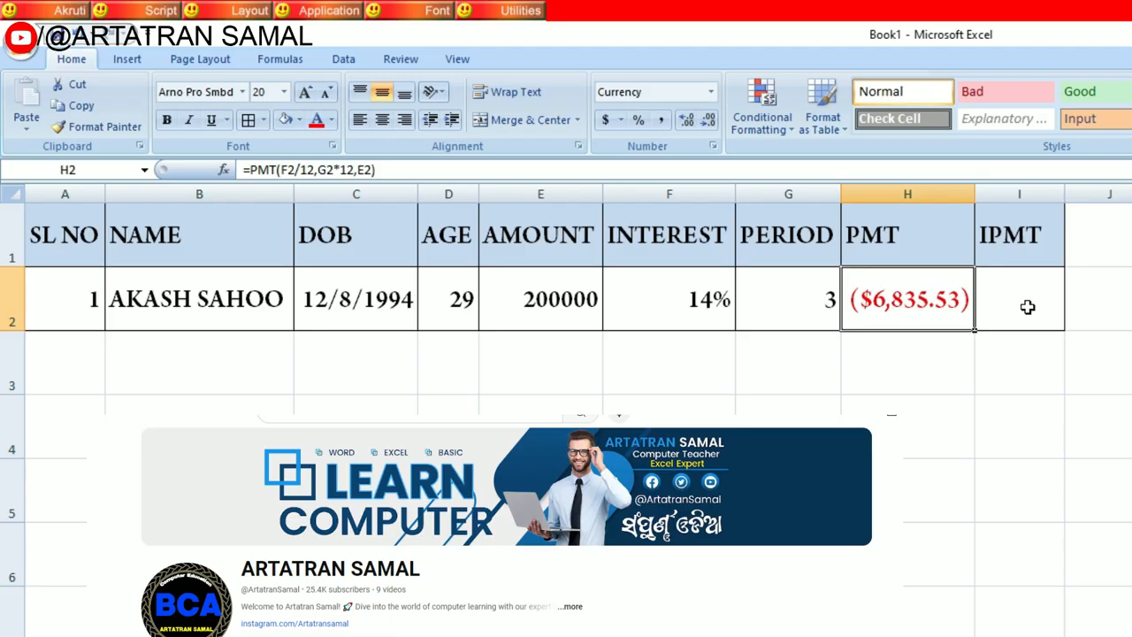
pyautogui.click(1027, 307)
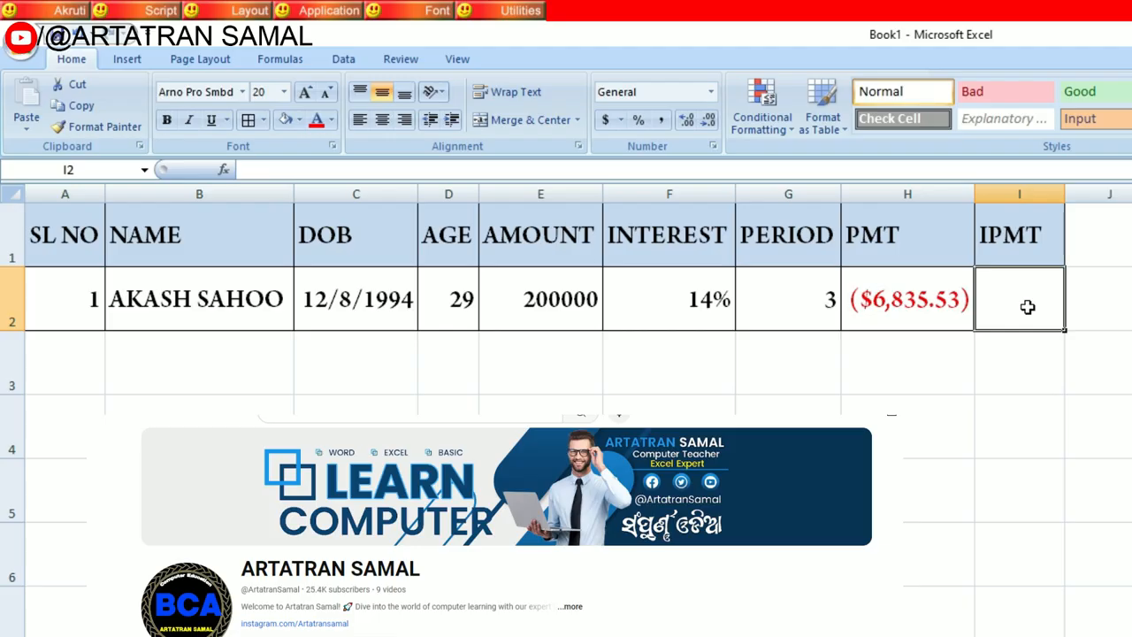
pyautogui.write('=IPMT')
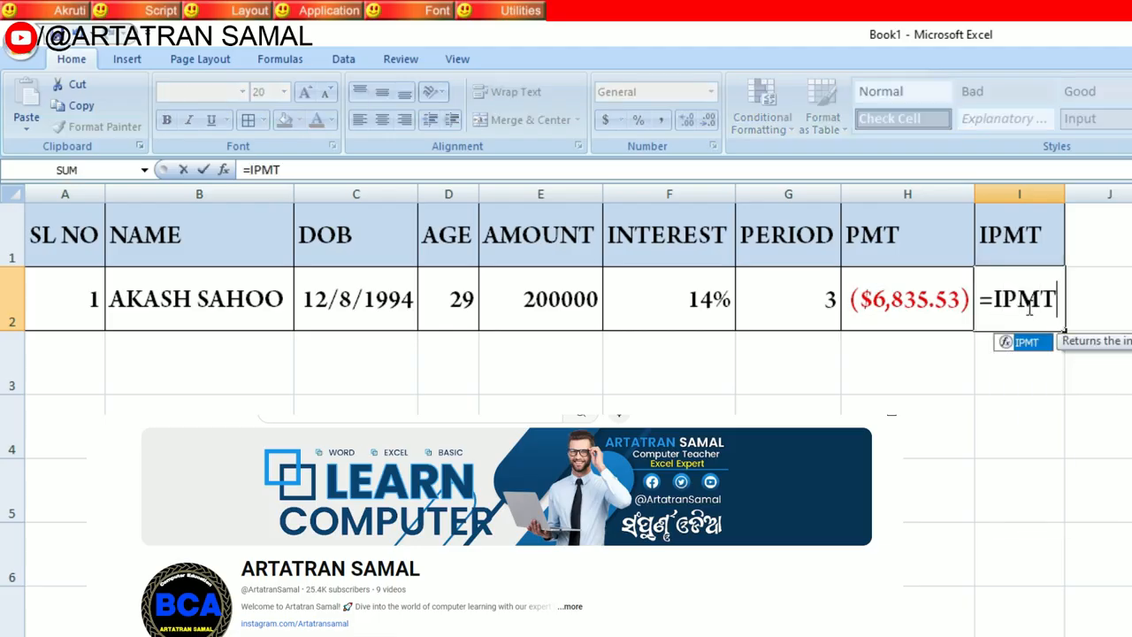
pyautogui.write('(')
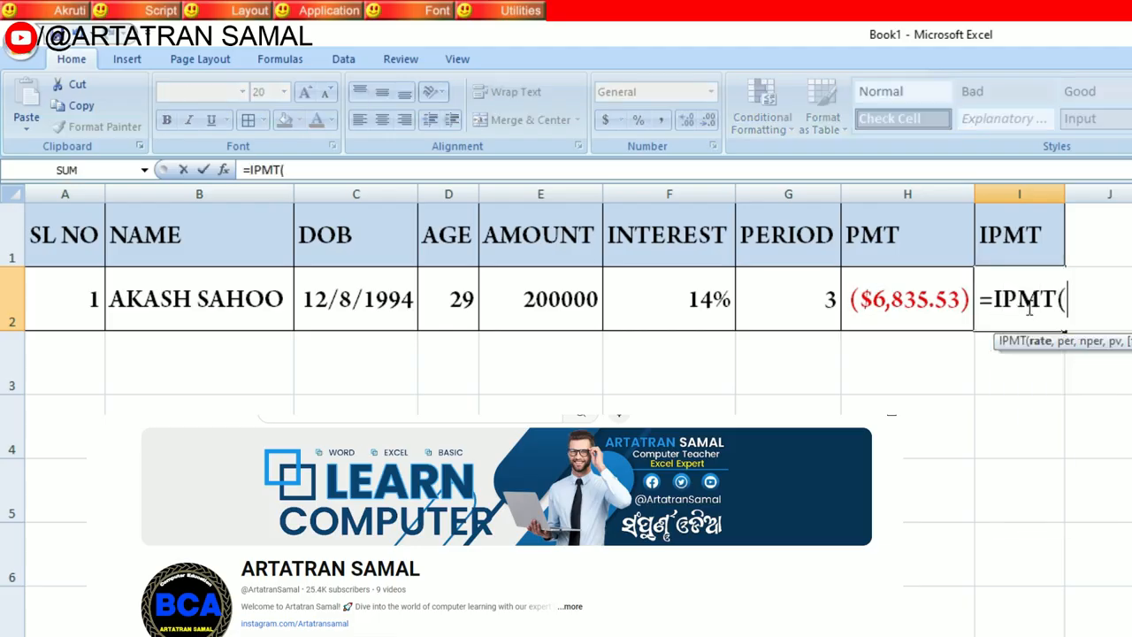
pyautogui.click(678, 307)
pyautogui.write('/12')
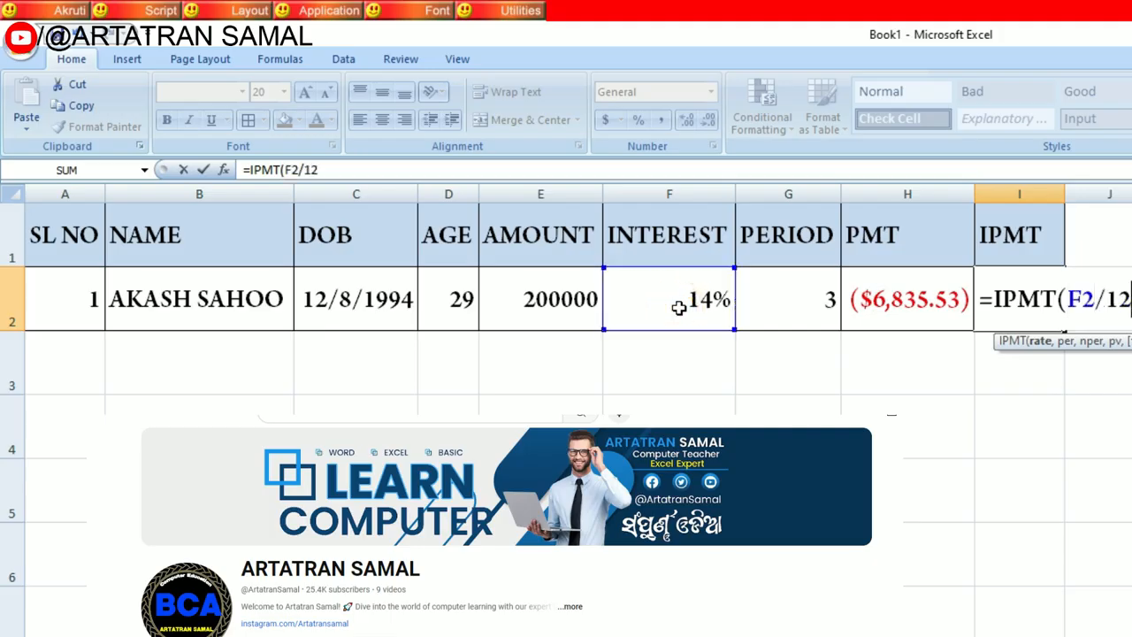
pyautogui.write(',')
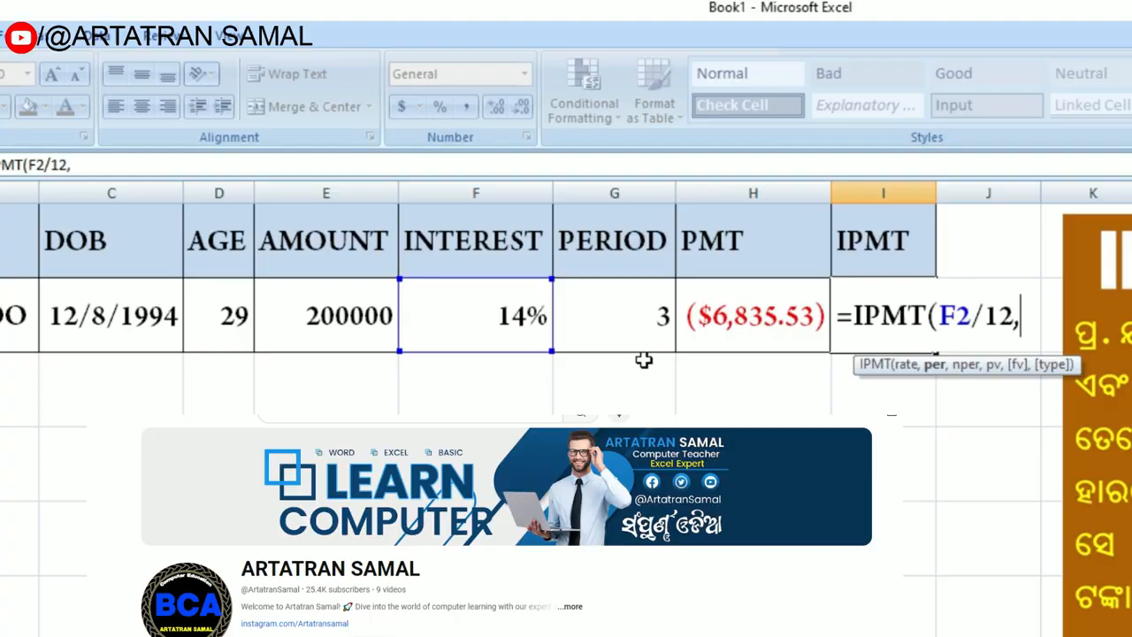
pyautogui.write('1,')
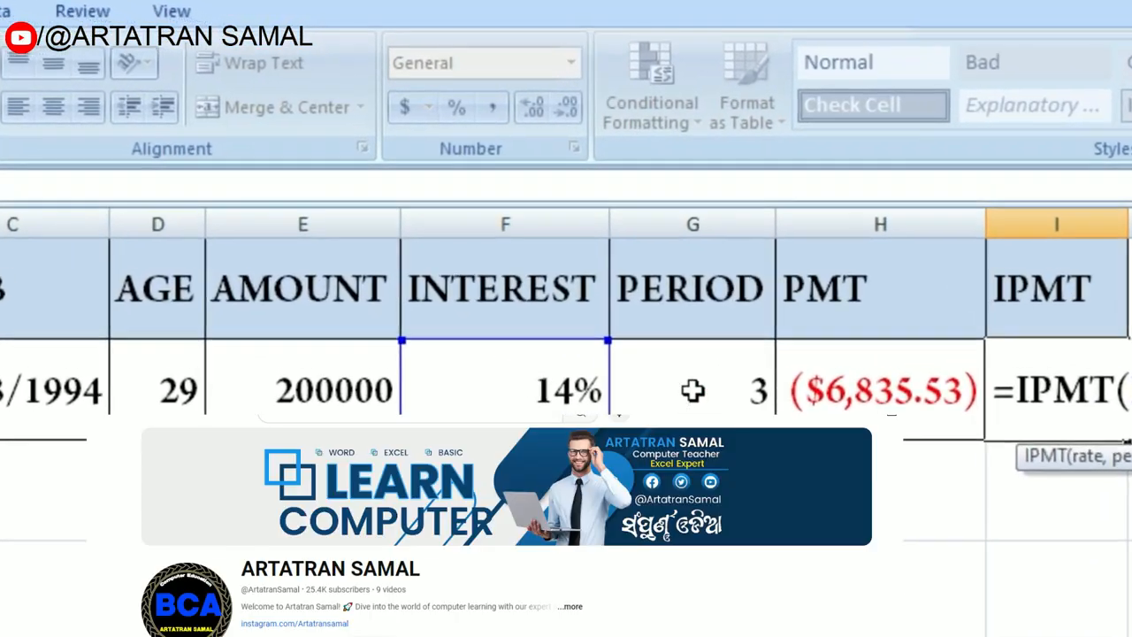
pyautogui.click(672, 363)
pyautogui.write('*12')
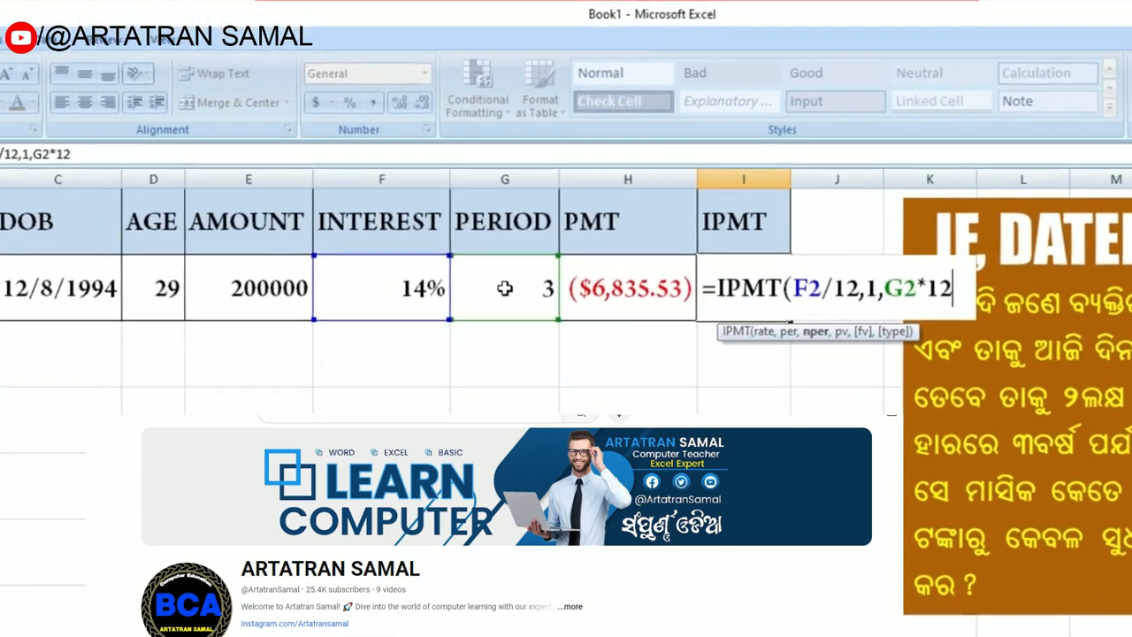
pyautogui.write(',')
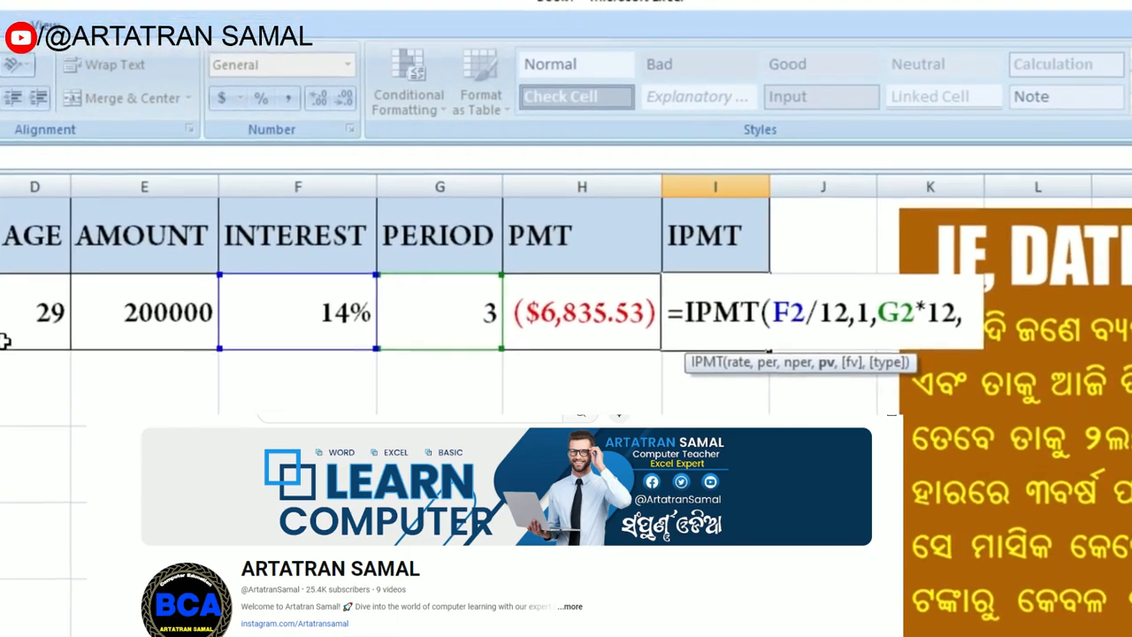
pyautogui.click(103, 344)
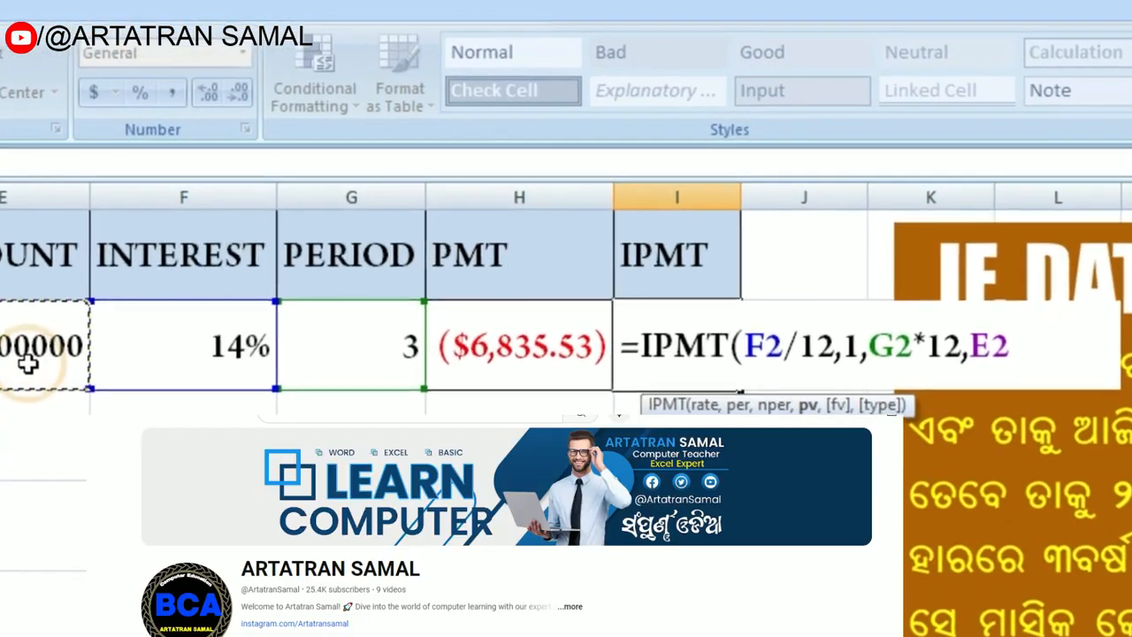
pyautogui.write(')')
pyautogui.press('Return')
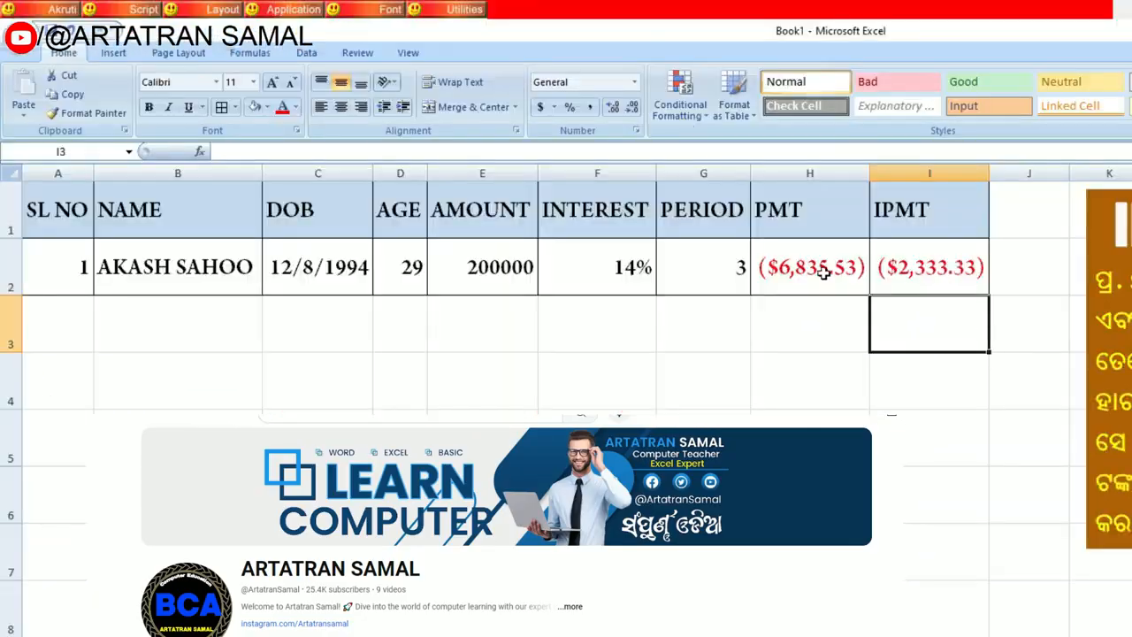
pyautogui.click(823, 273)
pyautogui.click(929, 268)
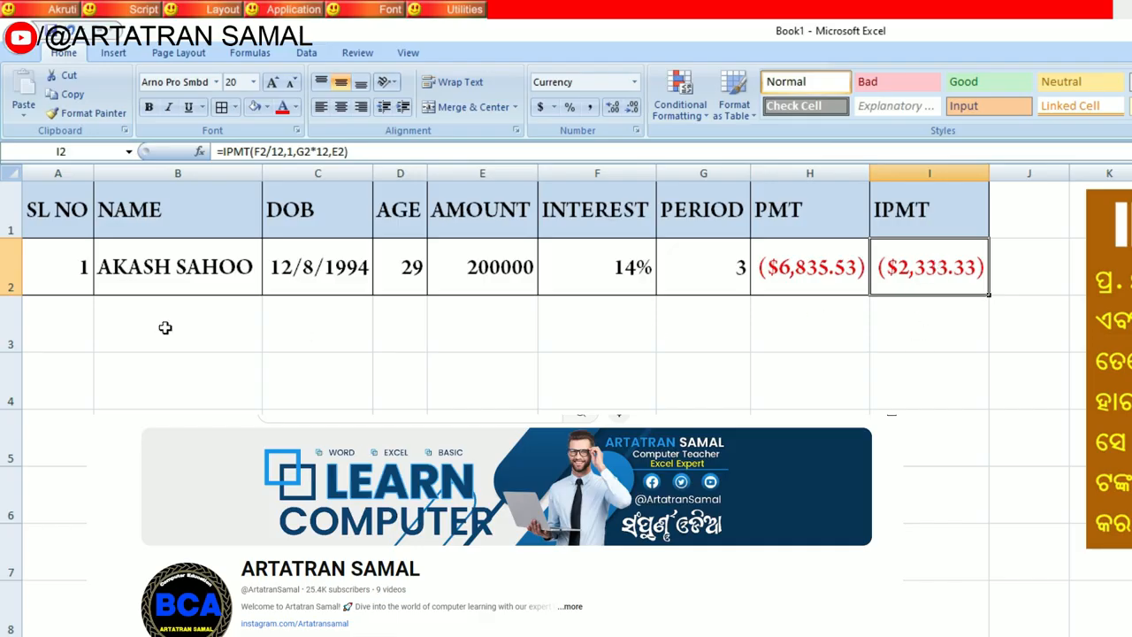
# Step: Try a different date of birth in C2, entered in day/month/year order
pyautogui.click(301, 266)
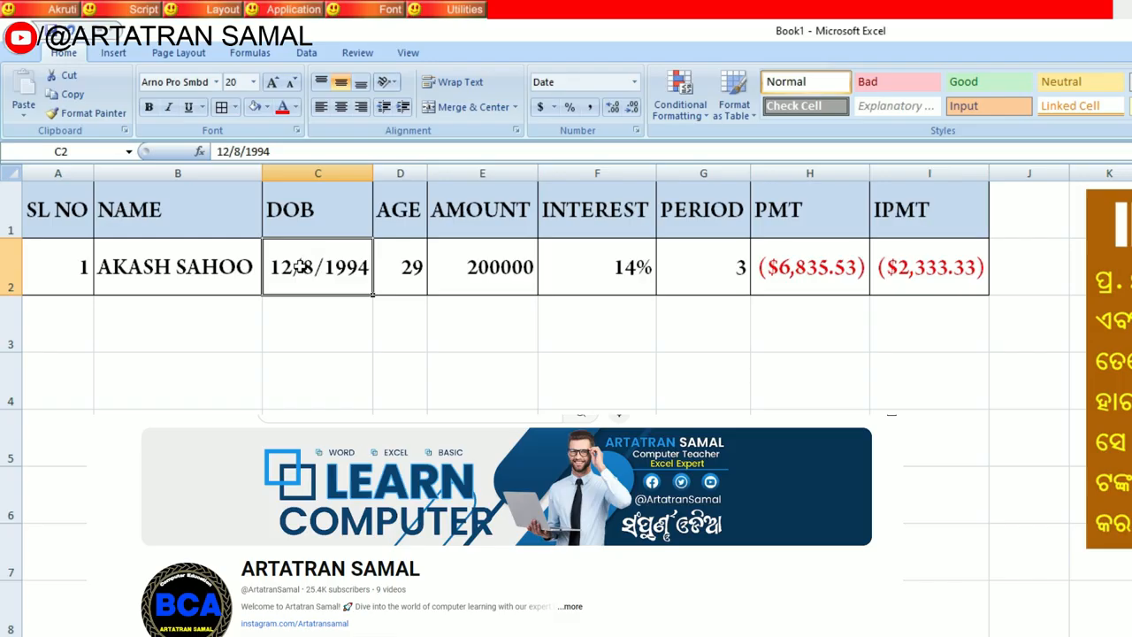
pyautogui.write('15/')
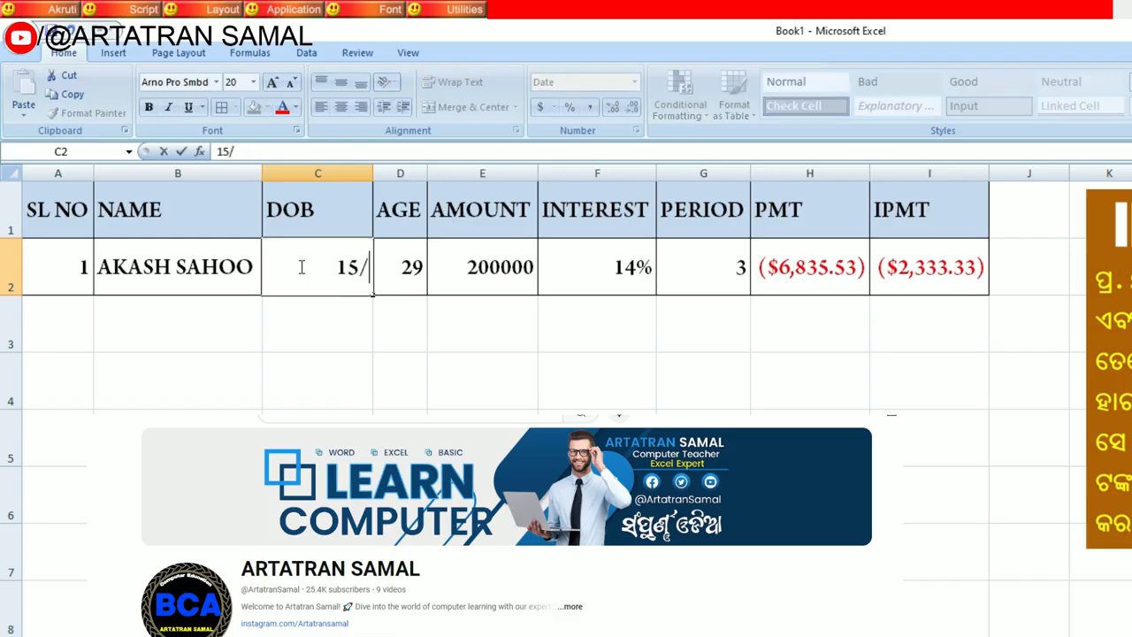
pyautogui.write('05/2010')
pyautogui.press('Return')
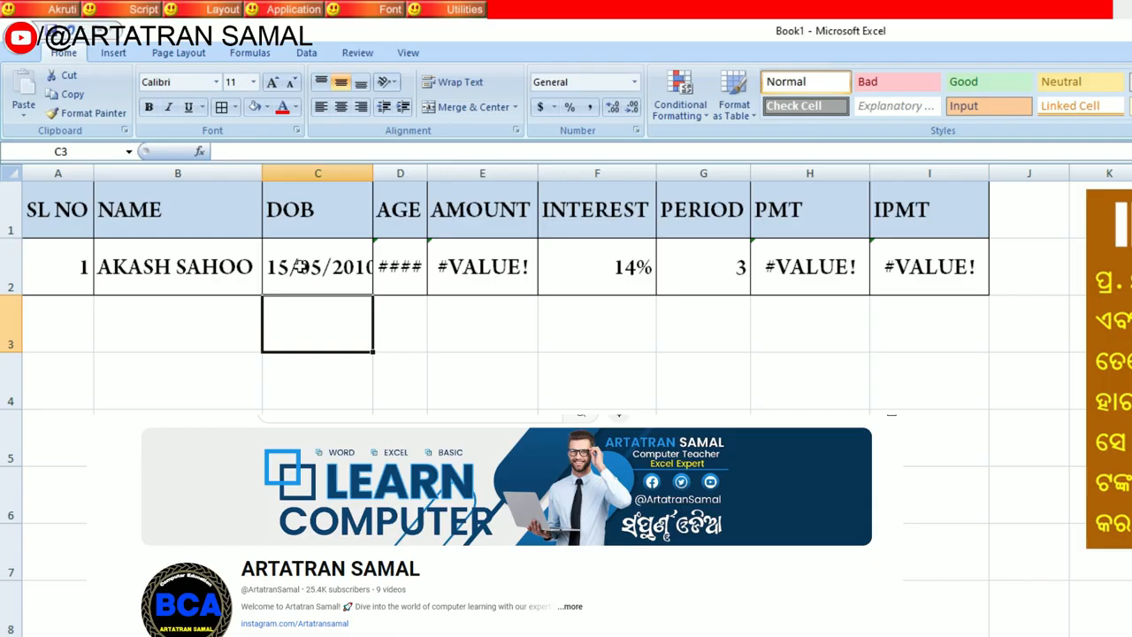
# Step: Autofit the widths of the AGE and DOB columns to their contents
pyautogui.doubleClick(430, 172)
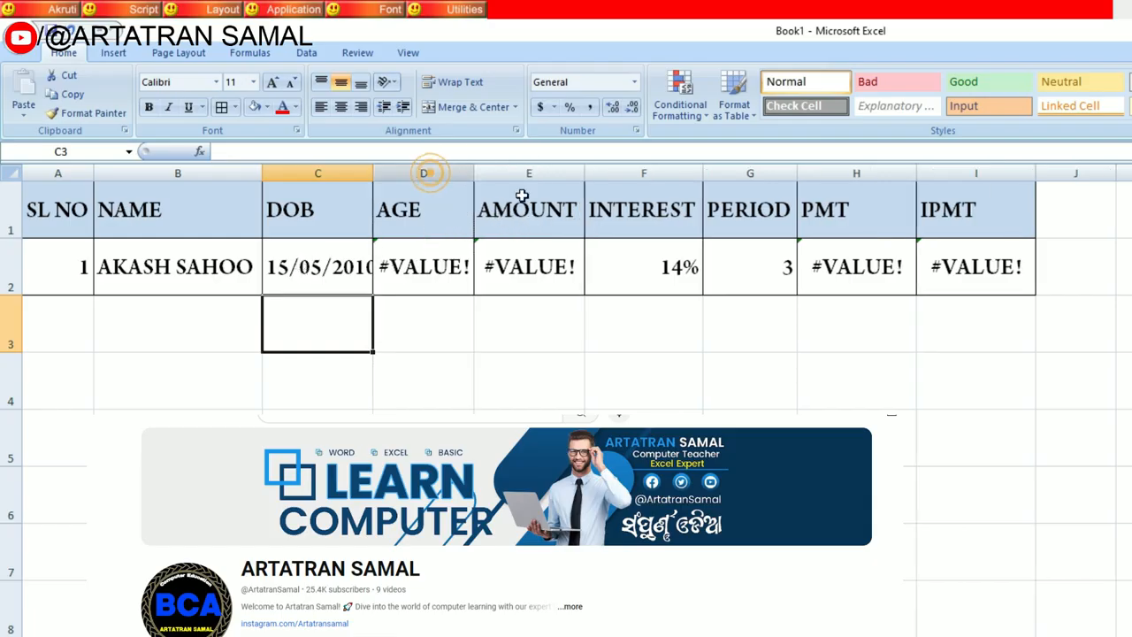
pyautogui.click(423, 266)
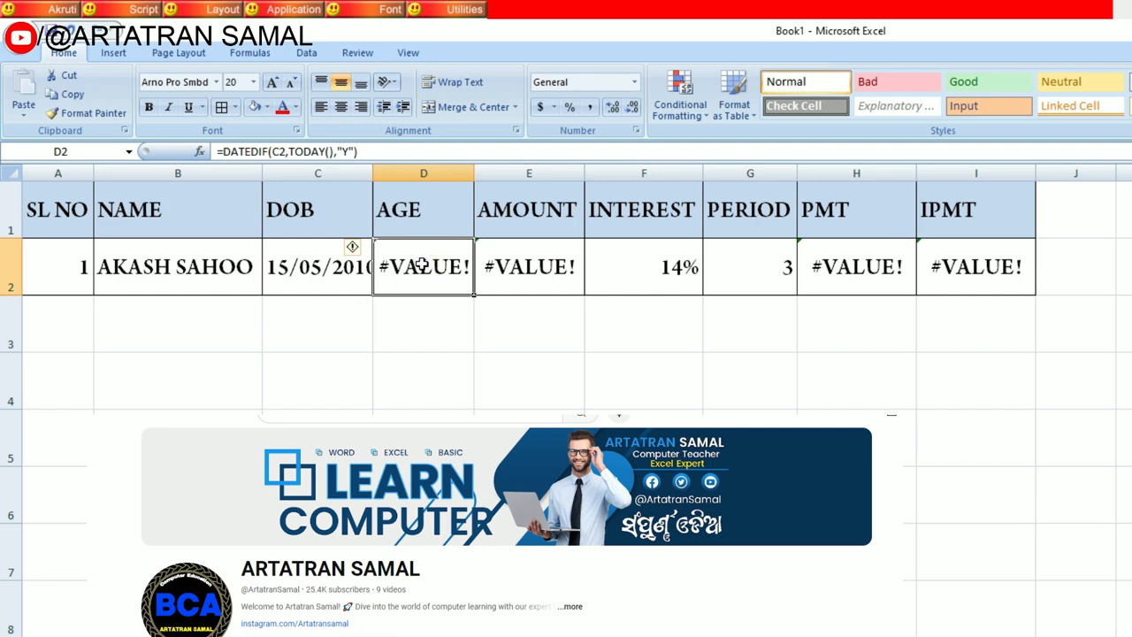
pyautogui.click(305, 275)
pyautogui.doubleClick(372, 172)
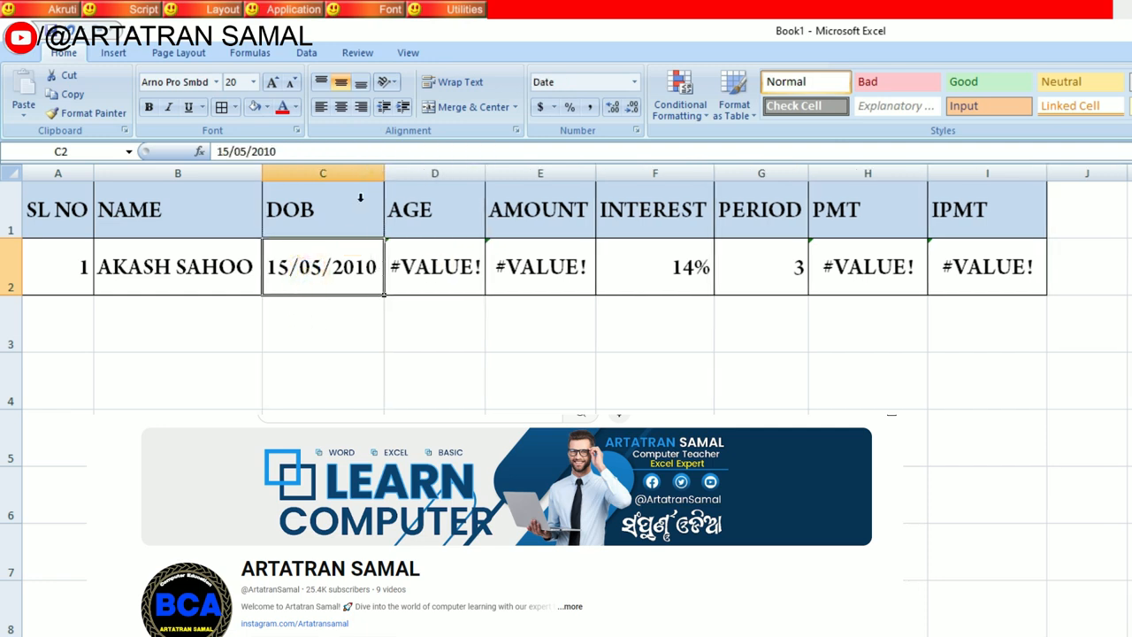
# Step: Re-enter the original date of birth in C2
pyautogui.click(325, 276)
pyautogui.write('12/08/')
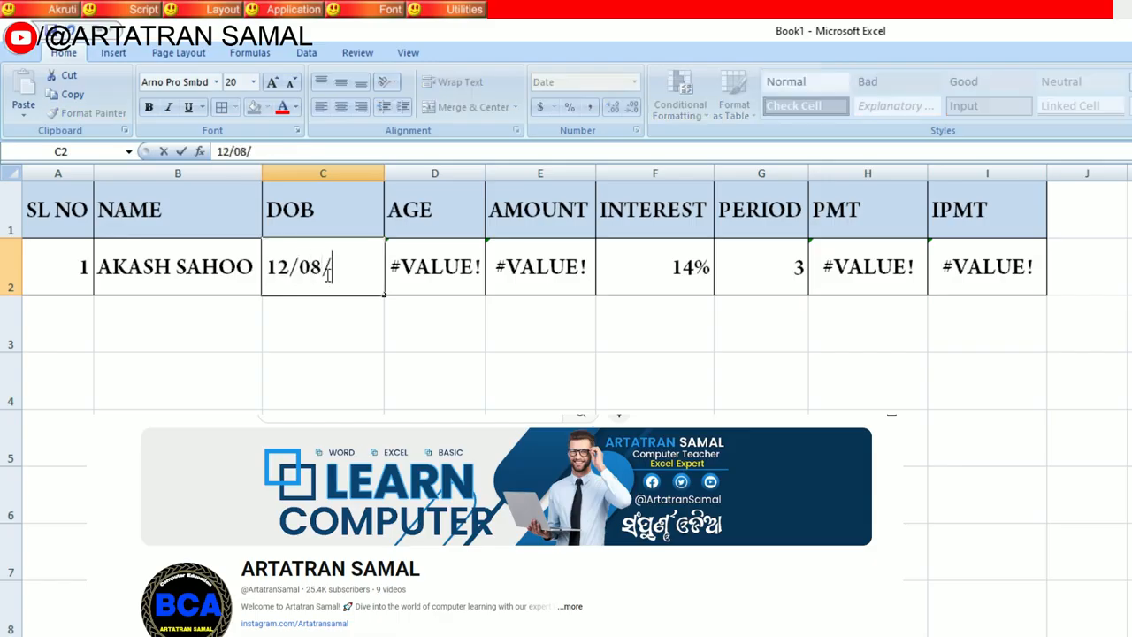
pyautogui.write('2994')
pyautogui.press('Return')
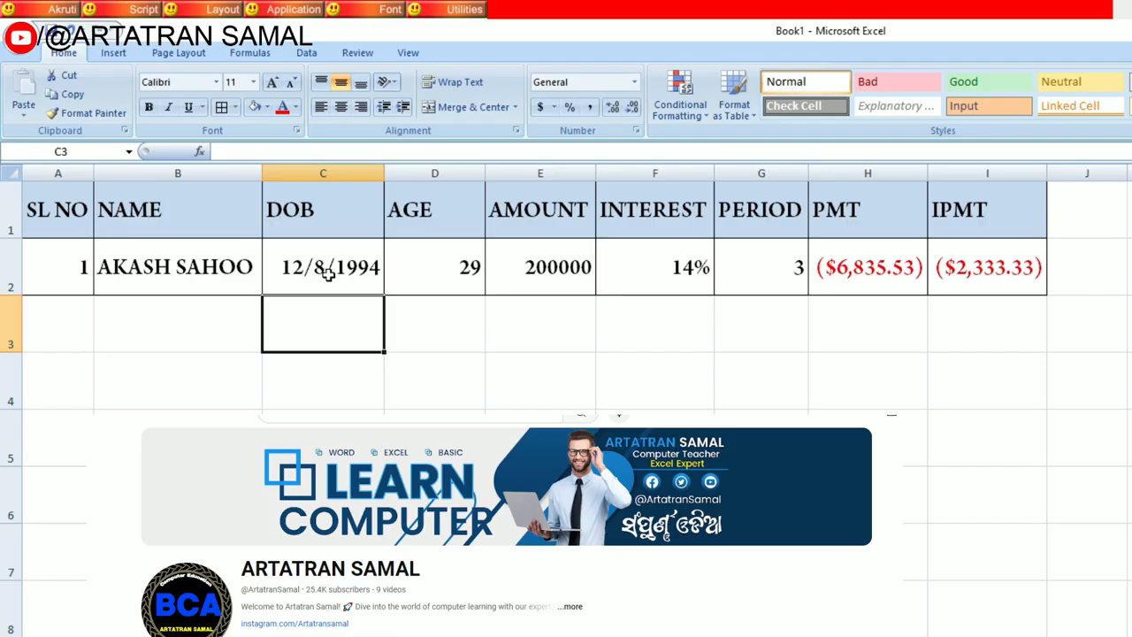
# Step: Examine the row 2 amount, interest and period entries and the PMT and IPMT formulas
pyautogui.click(523, 269)
pyautogui.click(648, 263)
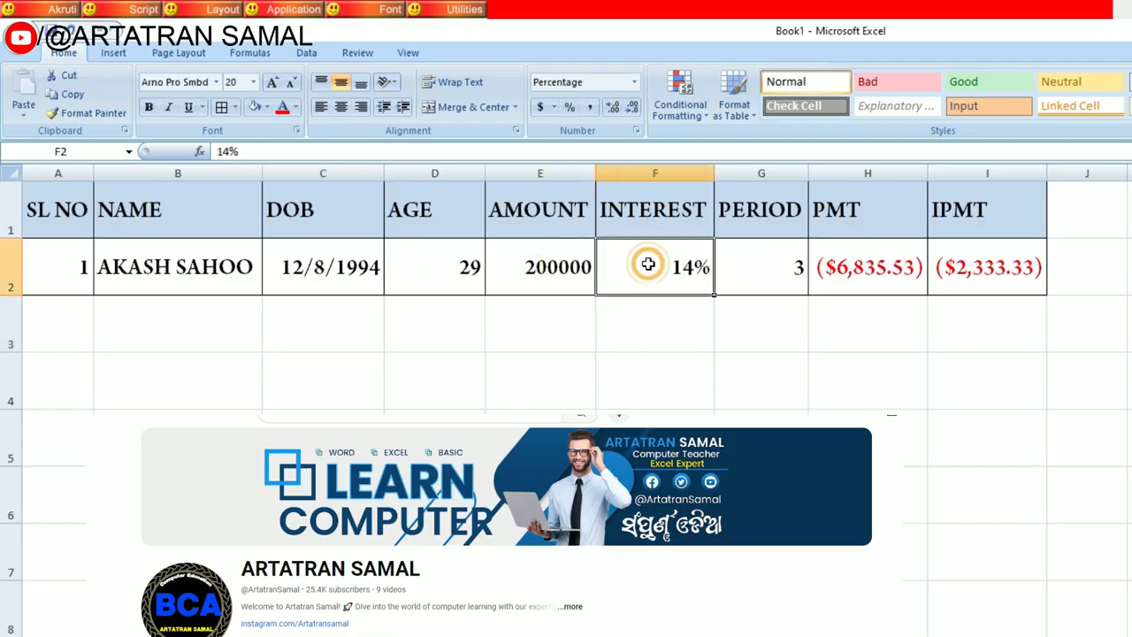
pyautogui.click(765, 276)
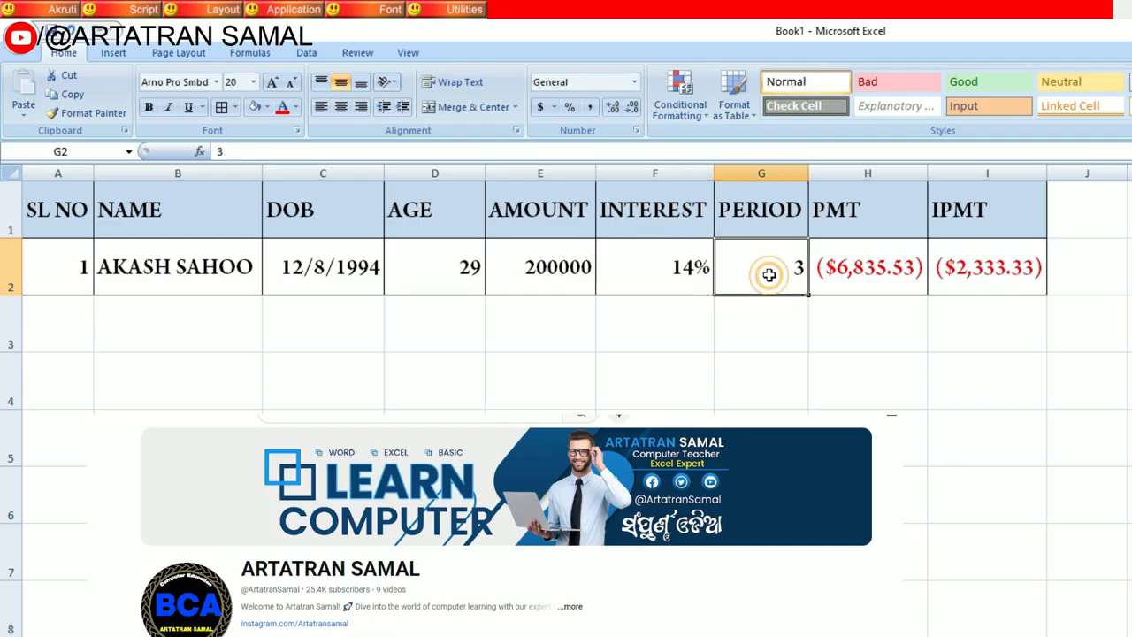
pyautogui.click(890, 263)
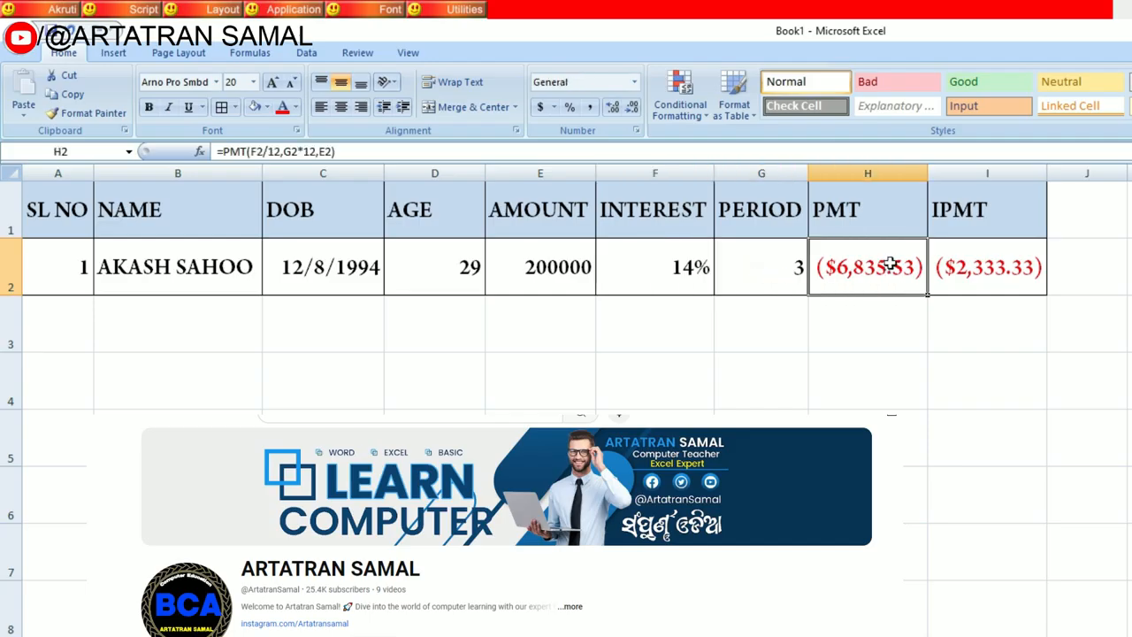
pyautogui.click(994, 277)
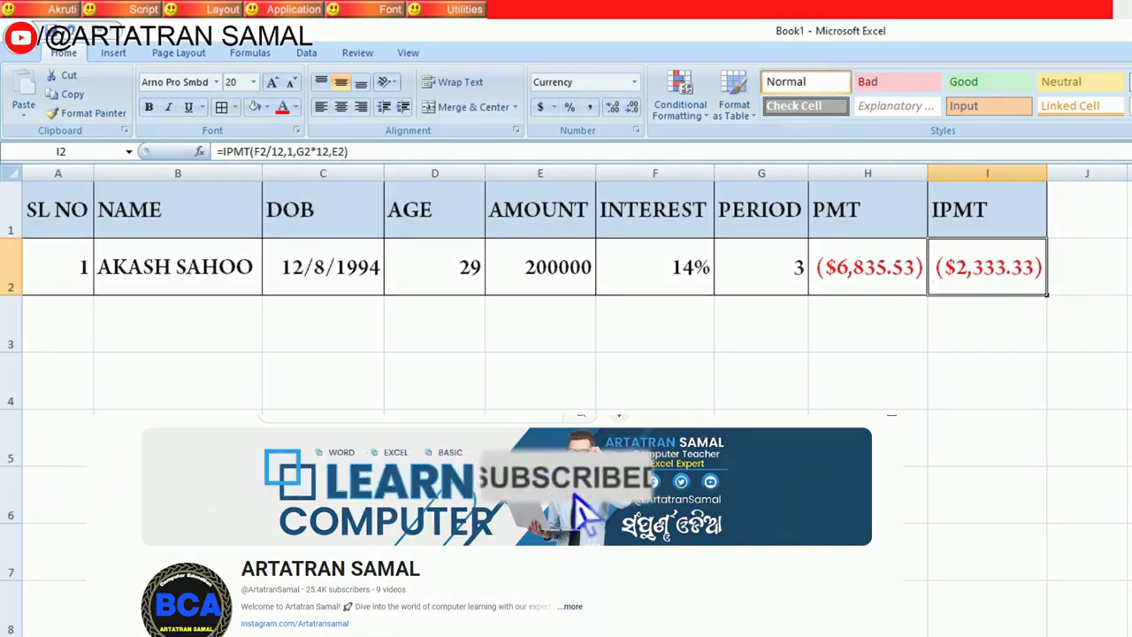
pyautogui.click(636, 513)
# Step: Enter the header MONTH in J1 and make it bold
pyautogui.click(1089, 217)
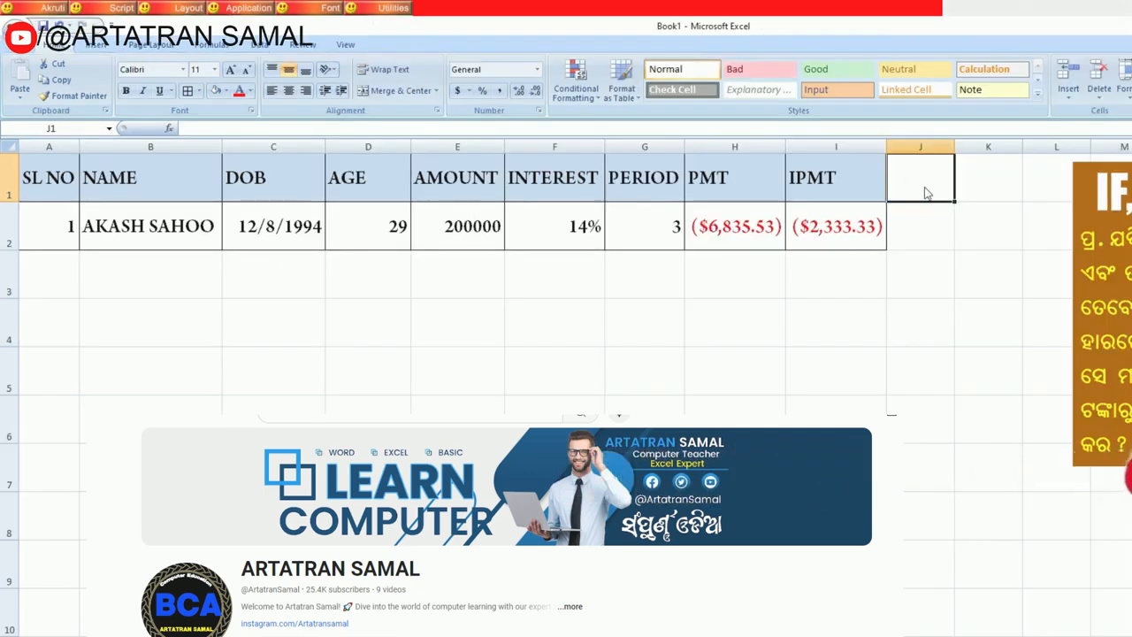
pyautogui.write('MONTH')
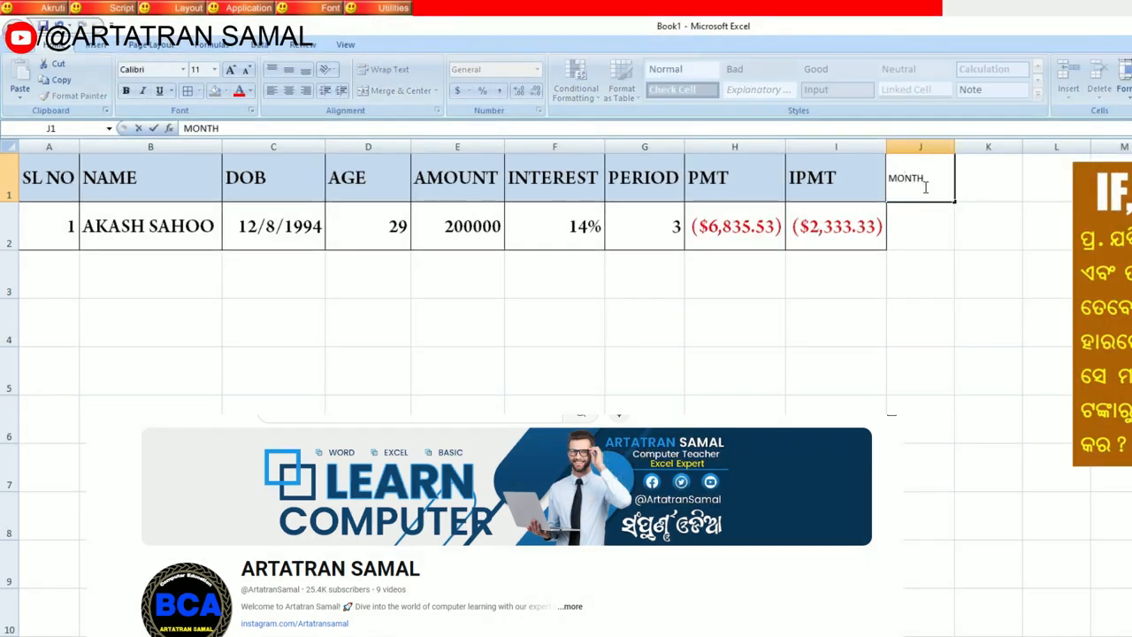
pyautogui.press('Return')
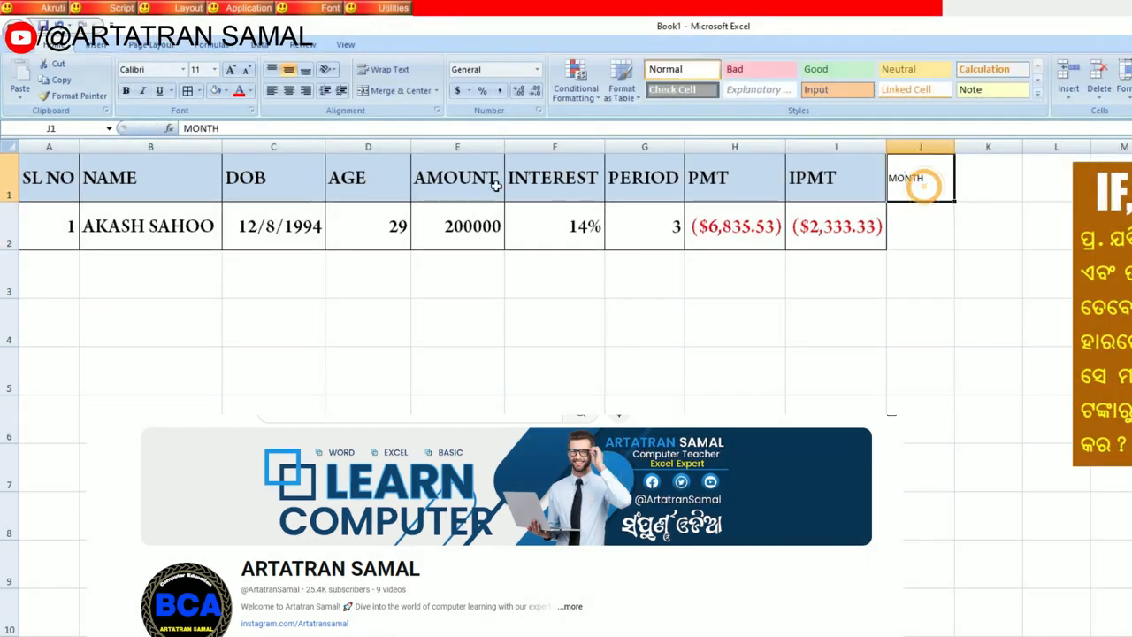
pyautogui.click(125, 90)
# Step: Copy the PMT header's formatting to the MONTH header and autofit the width of the MONTH column
pyautogui.click(736, 180)
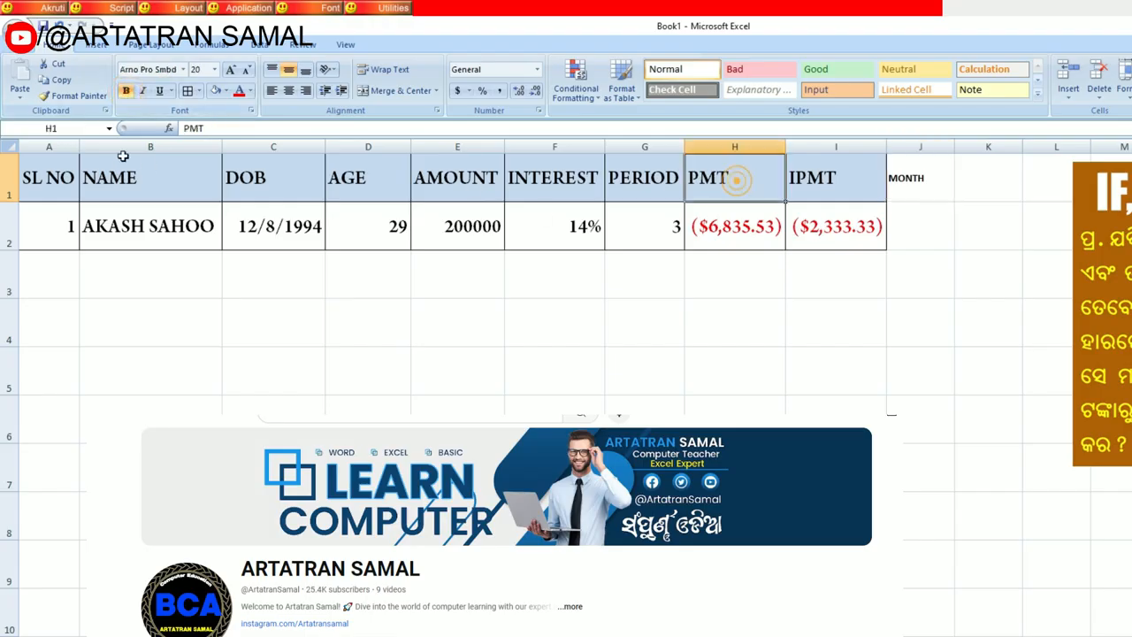
pyautogui.click(78, 96)
pyautogui.click(920, 179)
pyautogui.click(957, 254)
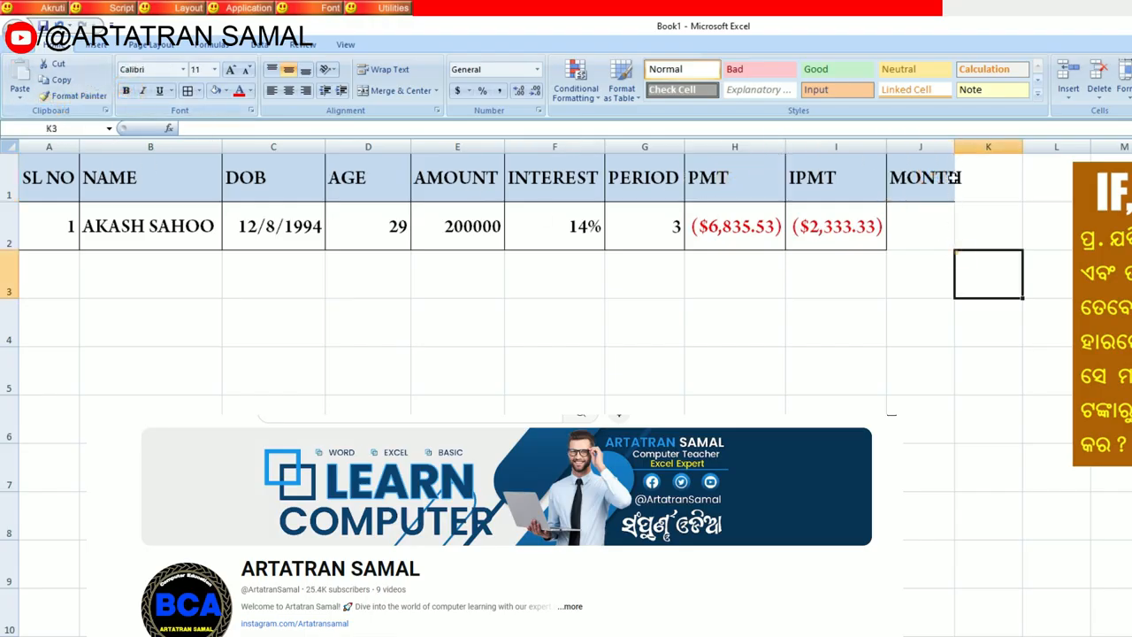
pyautogui.click(939, 180)
pyautogui.doubleClick(953, 146)
# Step: Enter 1 in J2 and fill the MONTH column downward with consecutive month numbers
pyautogui.click(934, 228)
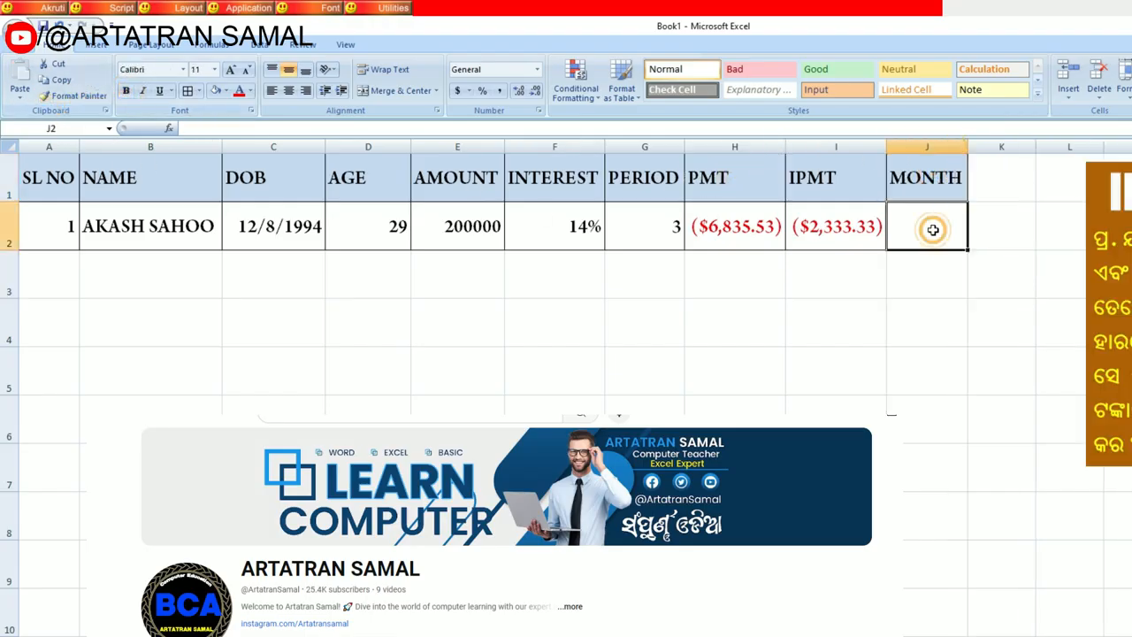
pyautogui.write('1')
pyautogui.press('Return')
pyautogui.click(935, 224)
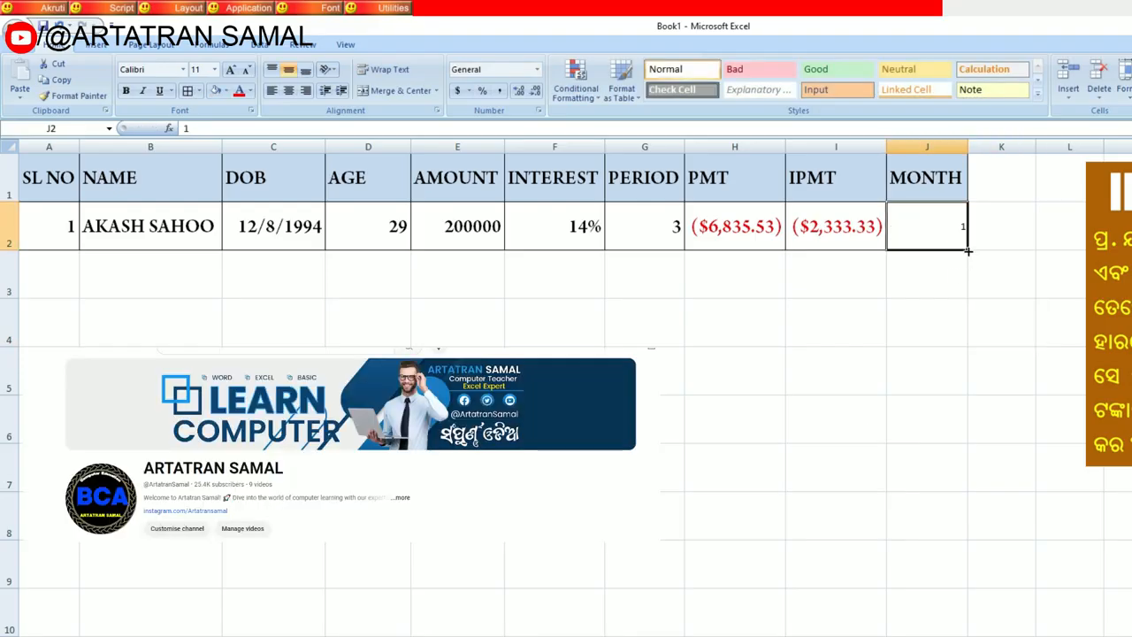
pyautogui.moveTo(968, 252); pyautogui.dragTo(944, 620)
pyautogui.scroll(9, 946, 616)
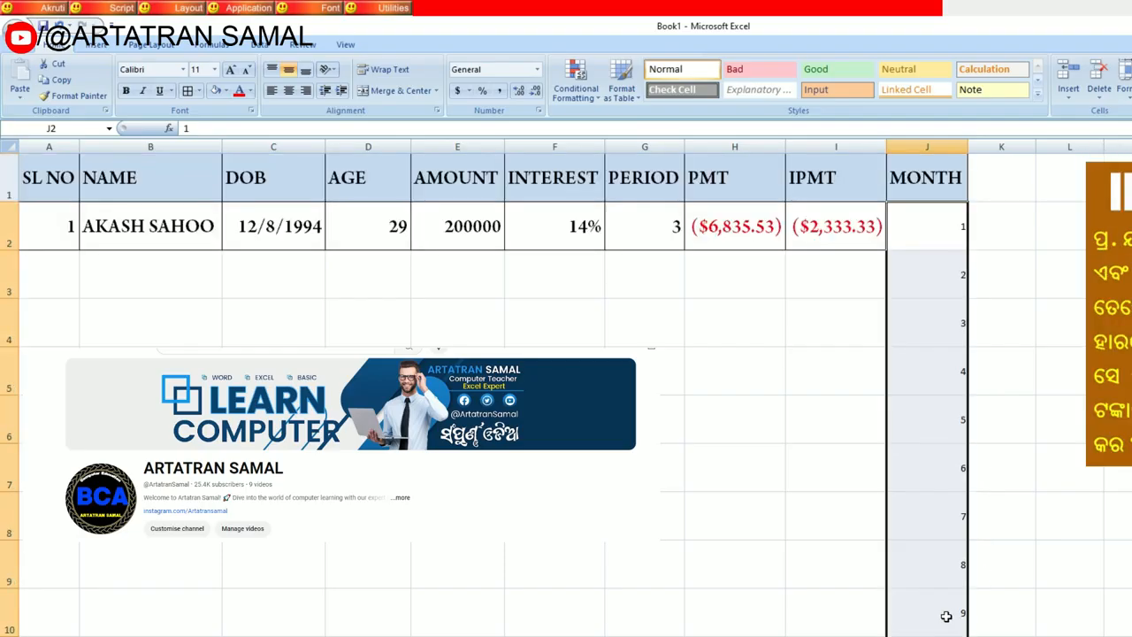
# Step: Replace the fixed period 1 in the I2 IPMT formula with the reference J2
pyautogui.click(840, 233)
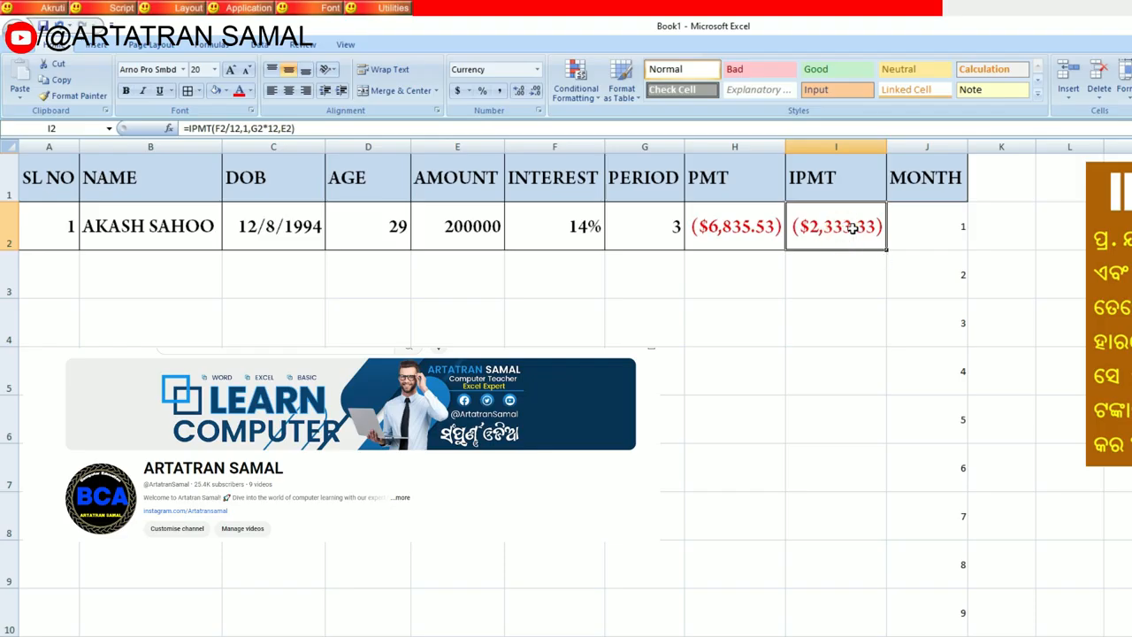
pyautogui.click(924, 243)
pyautogui.click(824, 222)
pyautogui.click(913, 223)
pyautogui.click(845, 232)
pyautogui.click(918, 234)
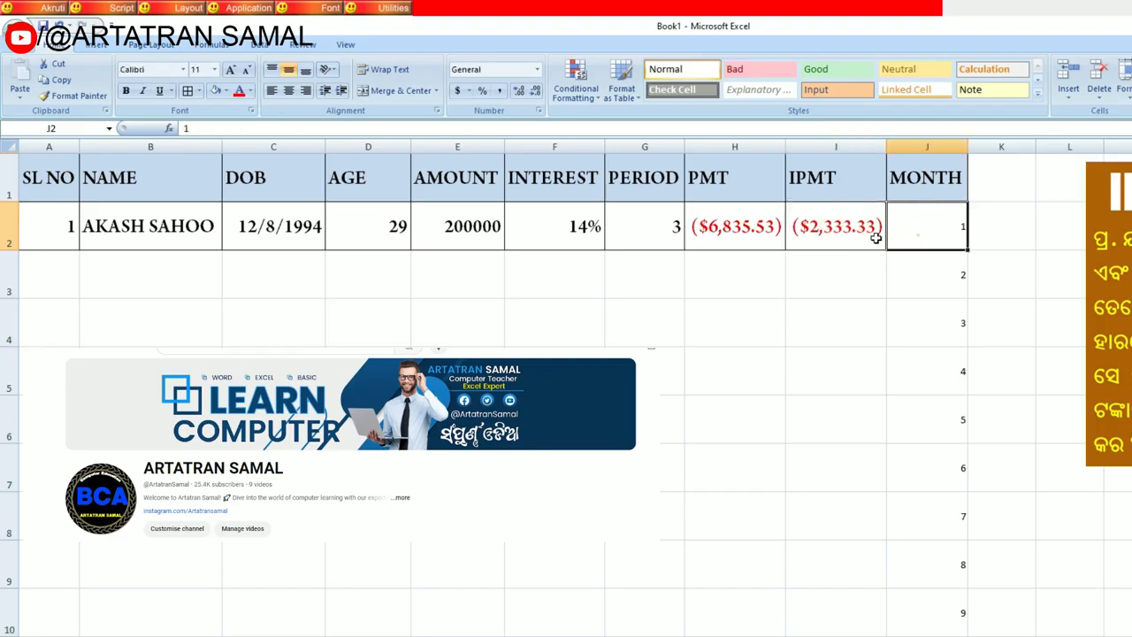
pyautogui.click(834, 237)
pyautogui.doubleClick(835, 237)
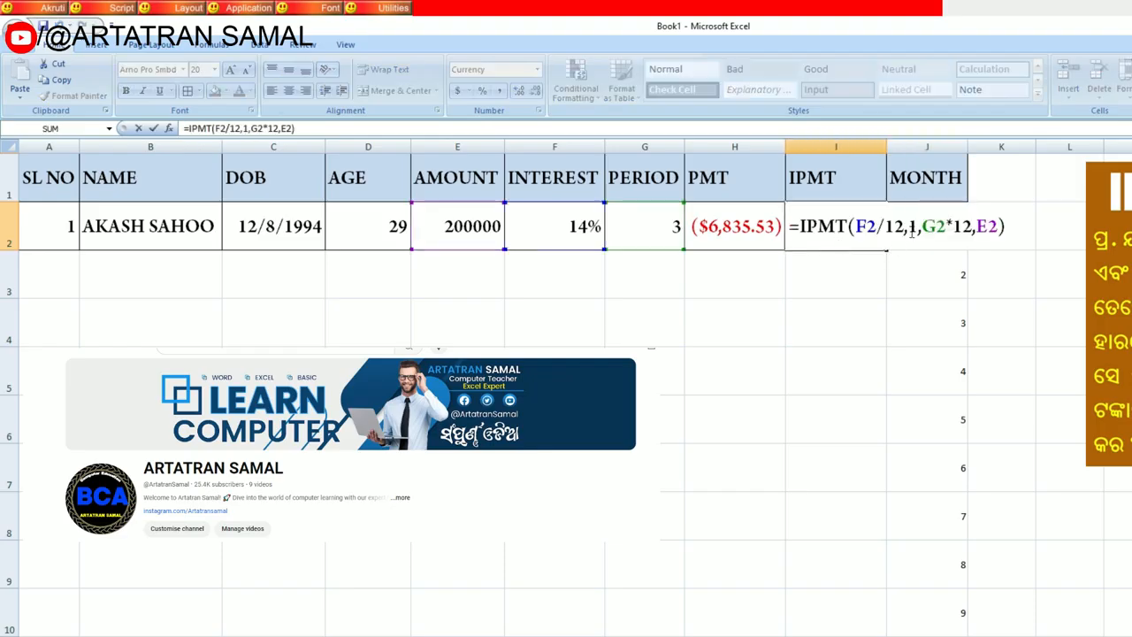
pyautogui.press('Delete')
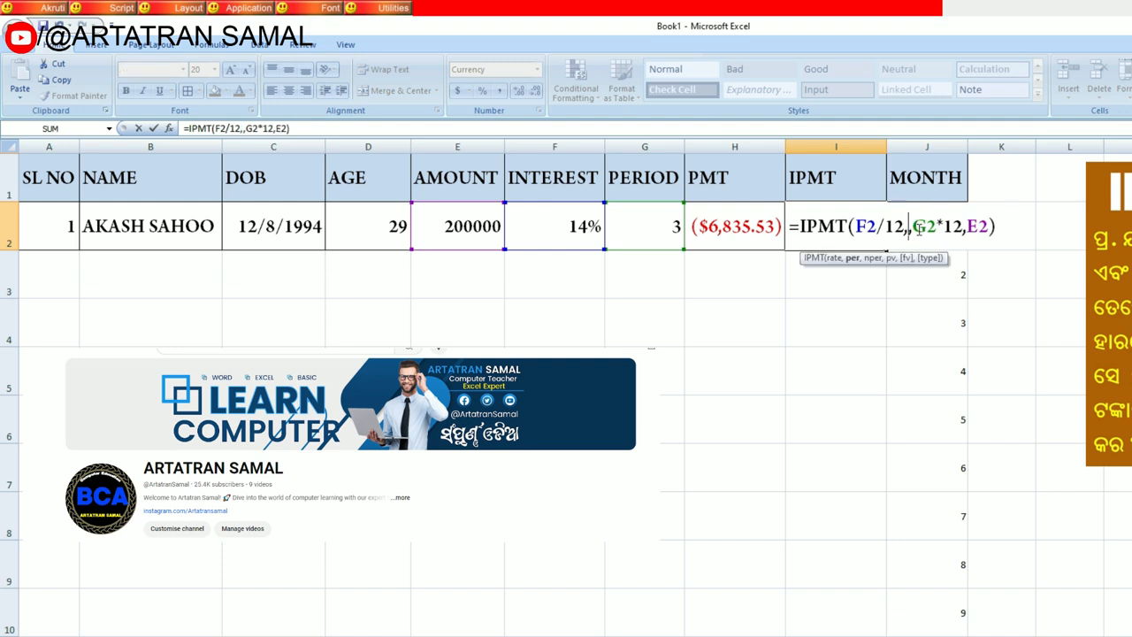
pyautogui.write('J2')
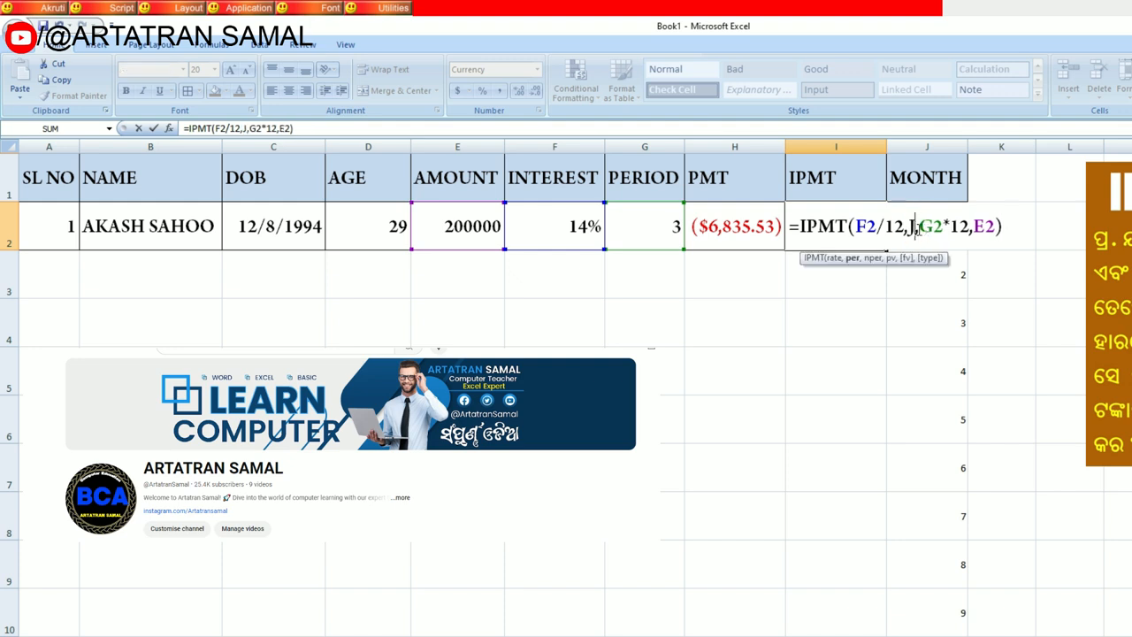
pyautogui.press('Return')
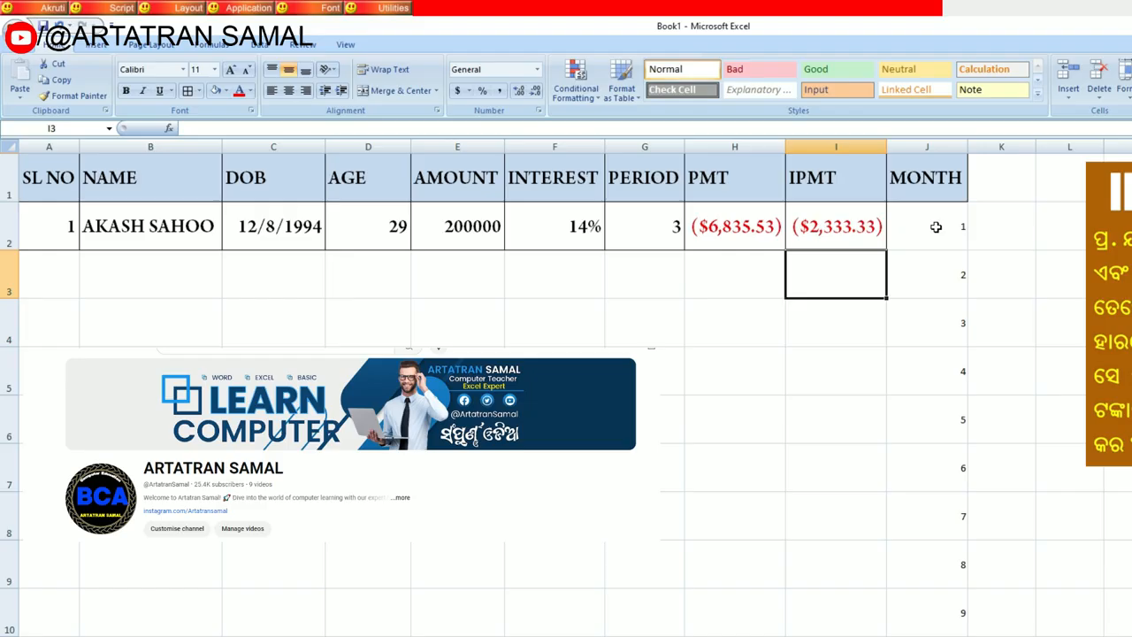
# Step: Try to fill the I2 IPMT formula down column I alongside the month numbers
pyautogui.click(935, 226)
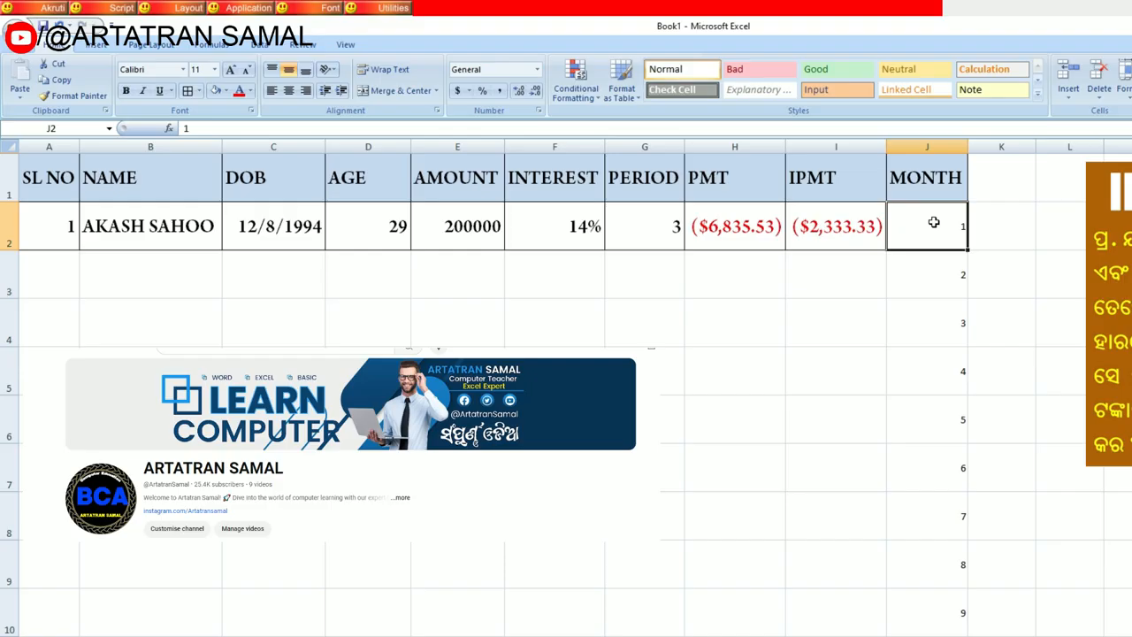
pyautogui.click(879, 228)
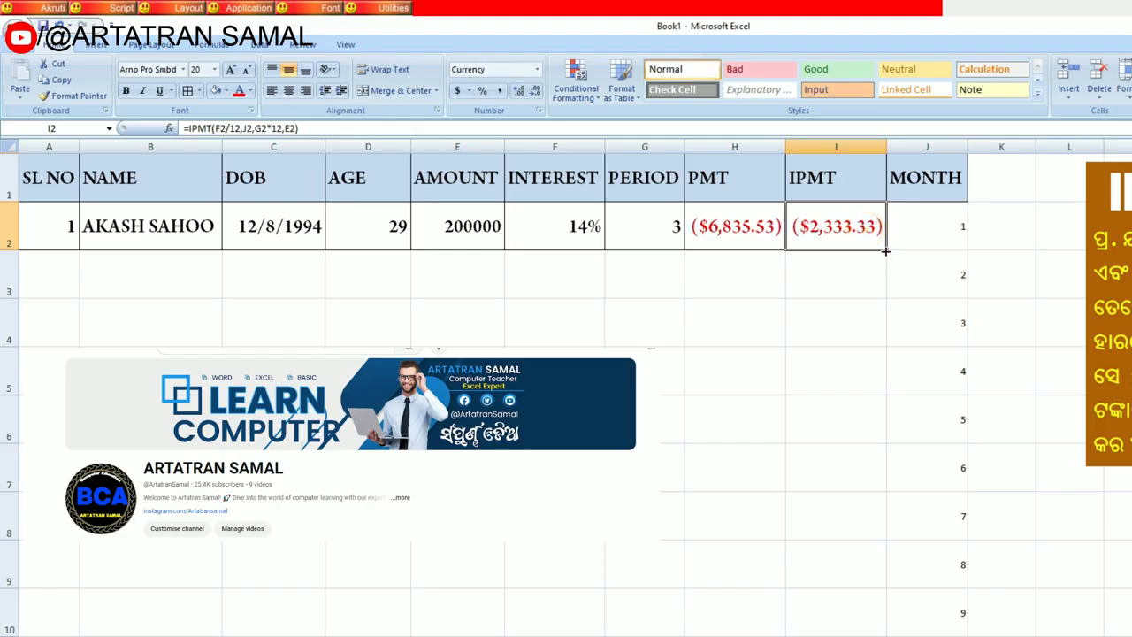
pyautogui.moveTo(885, 259); pyautogui.dragTo(874, 628)
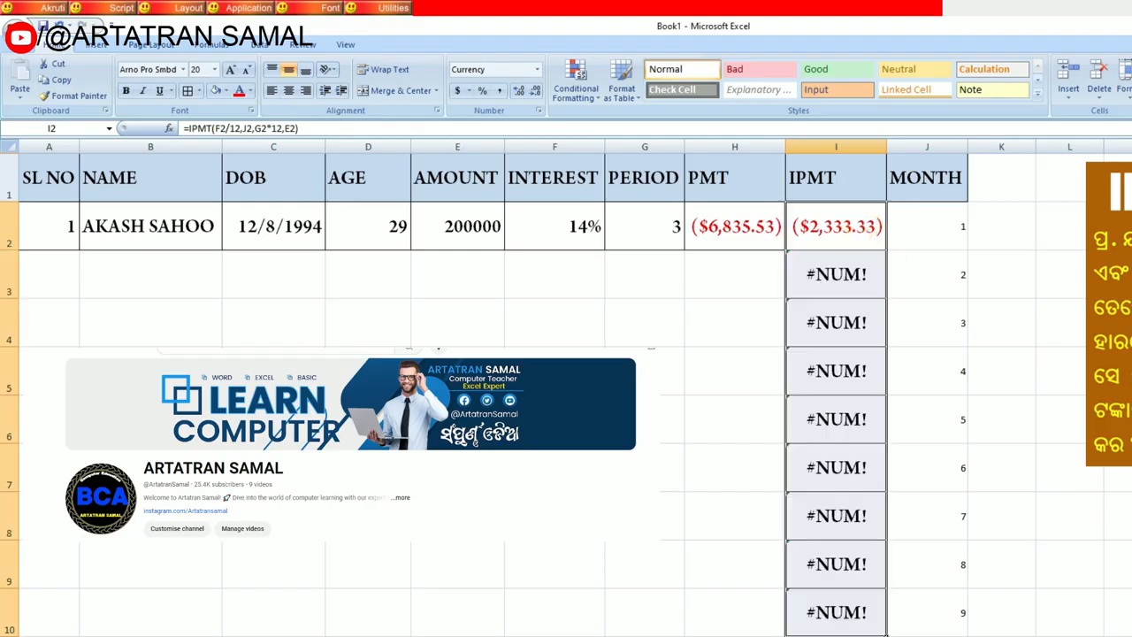
pyautogui.click(882, 285)
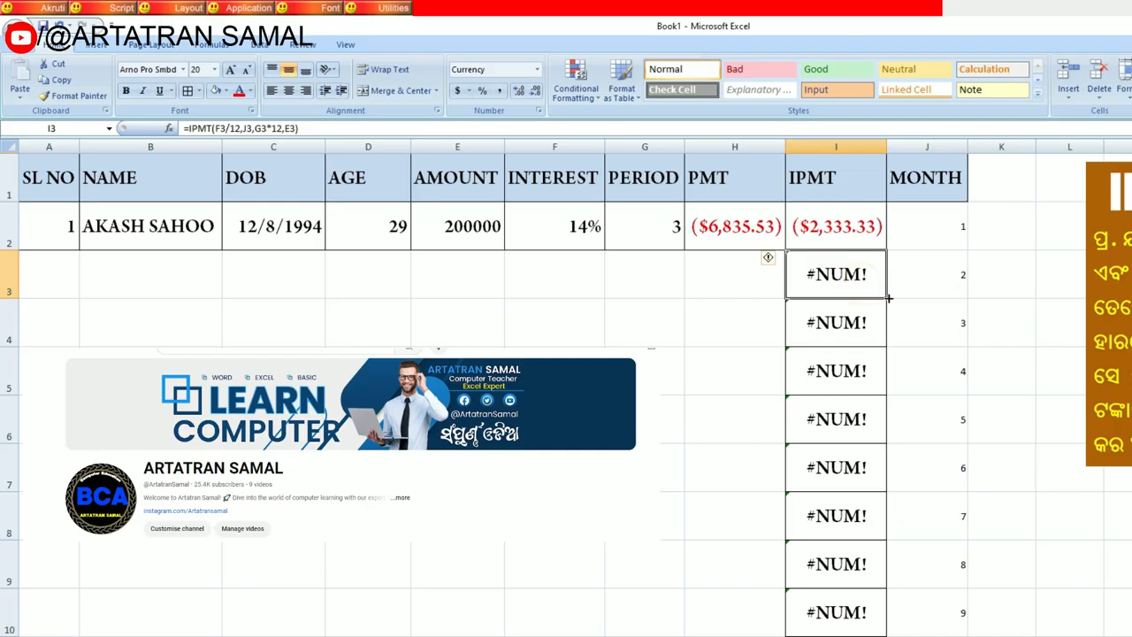
pyautogui.moveTo(887, 297); pyautogui.dragTo(873, 617)
# Step: Examine the month, IPMT, PMT and amount cells in row 2
pyautogui.click(934, 230)
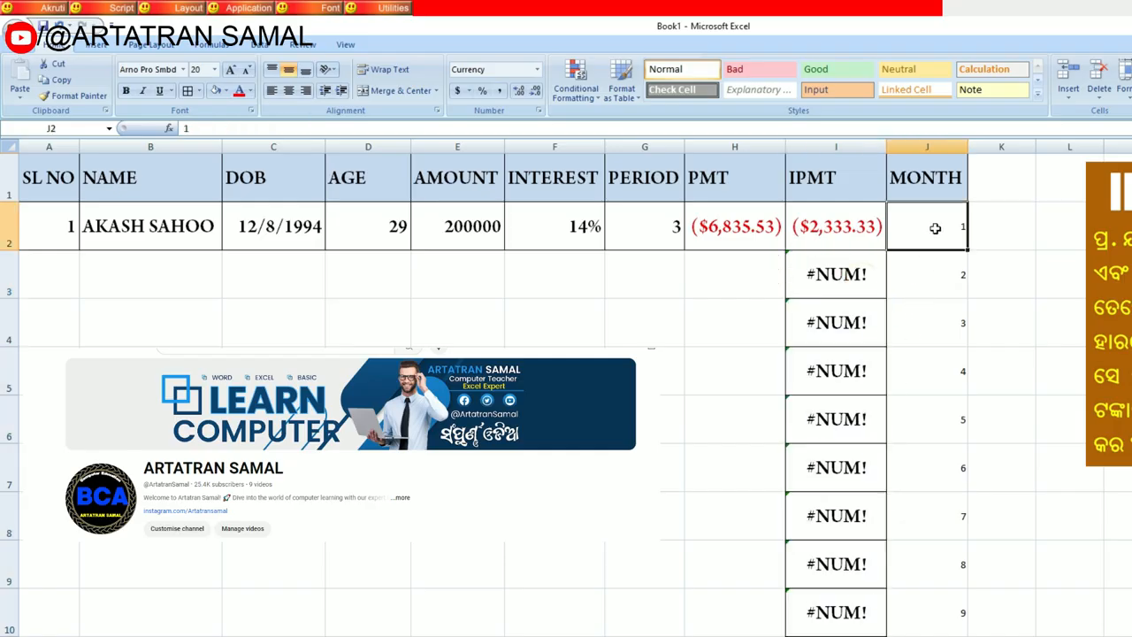
pyautogui.click(853, 228)
pyautogui.click(925, 221)
pyautogui.click(863, 228)
pyautogui.click(925, 226)
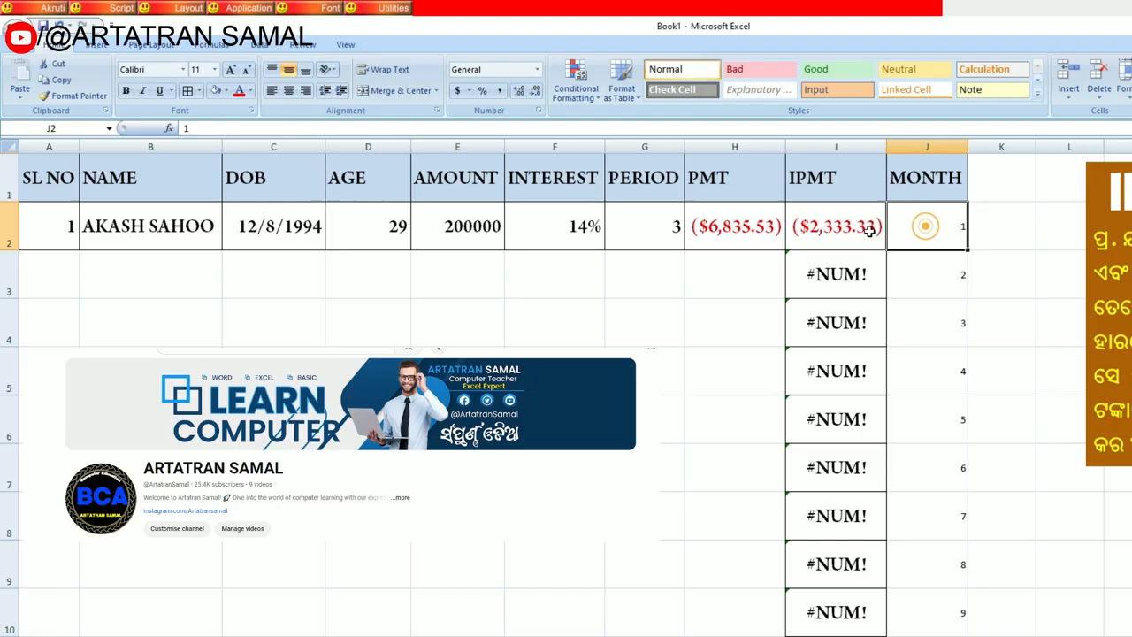
pyautogui.click(845, 230)
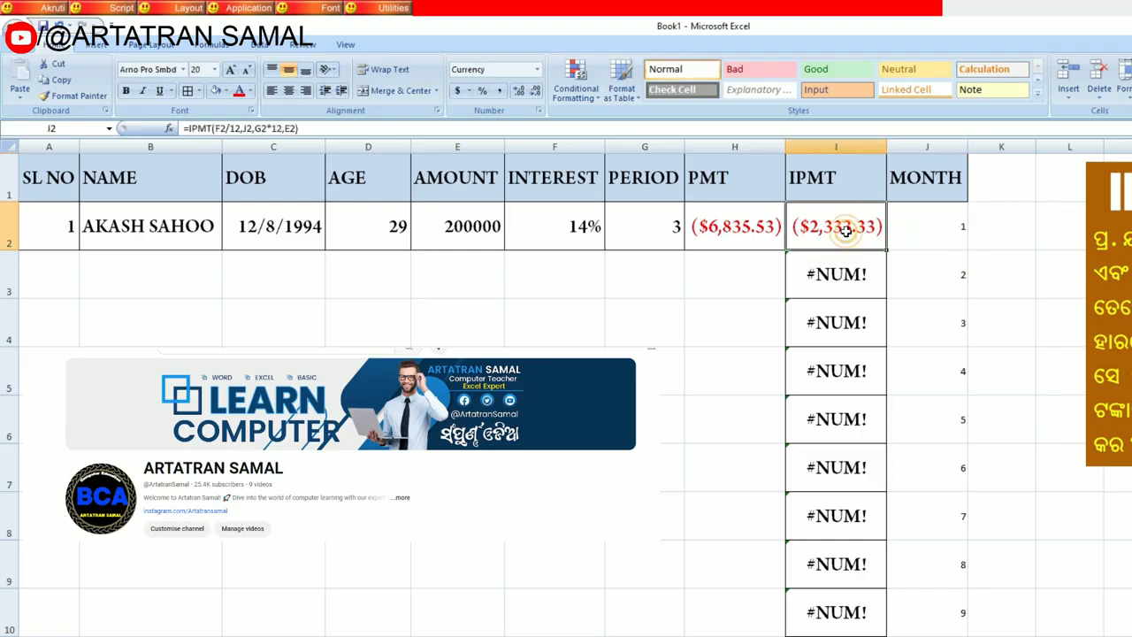
pyautogui.click(495, 230)
# Step: Try to fill the row 2 cells from DOB through PMT down into row 3, and undo the fill
pyautogui.moveTo(297, 232); pyautogui.dragTo(475, 228)
pyautogui.click(253, 214)
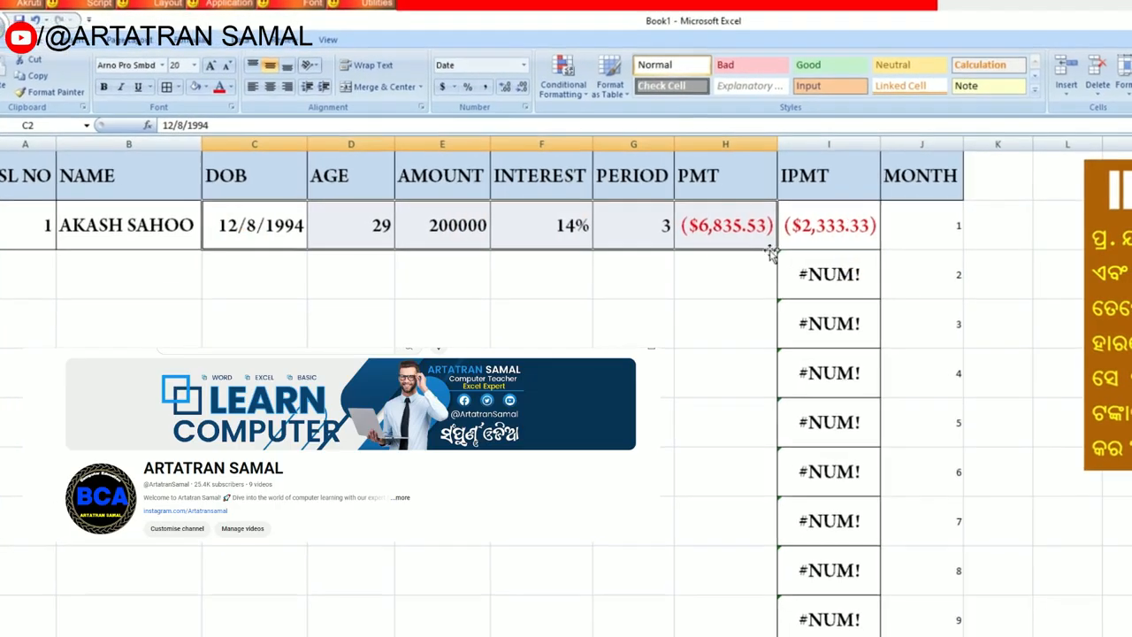
pyautogui.moveTo(770, 276); pyautogui.dragTo(768, 298)
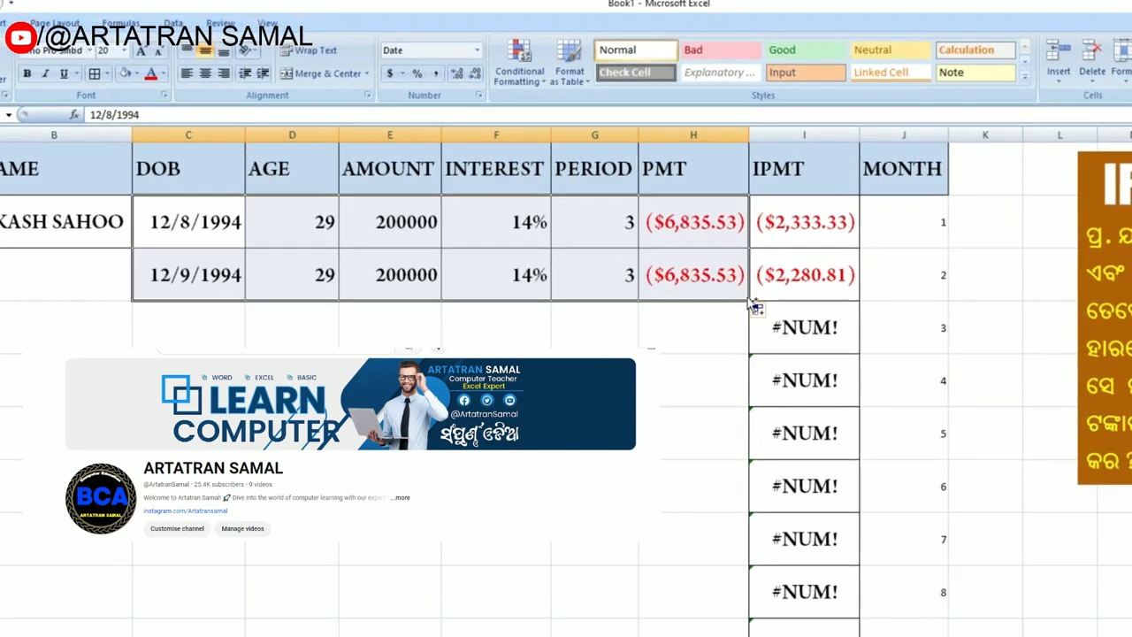
pyautogui.hotkey('ctrl', 'z')
pyautogui.click(728, 326)
pyautogui.moveTo(181, 225); pyautogui.dragTo(704, 223)
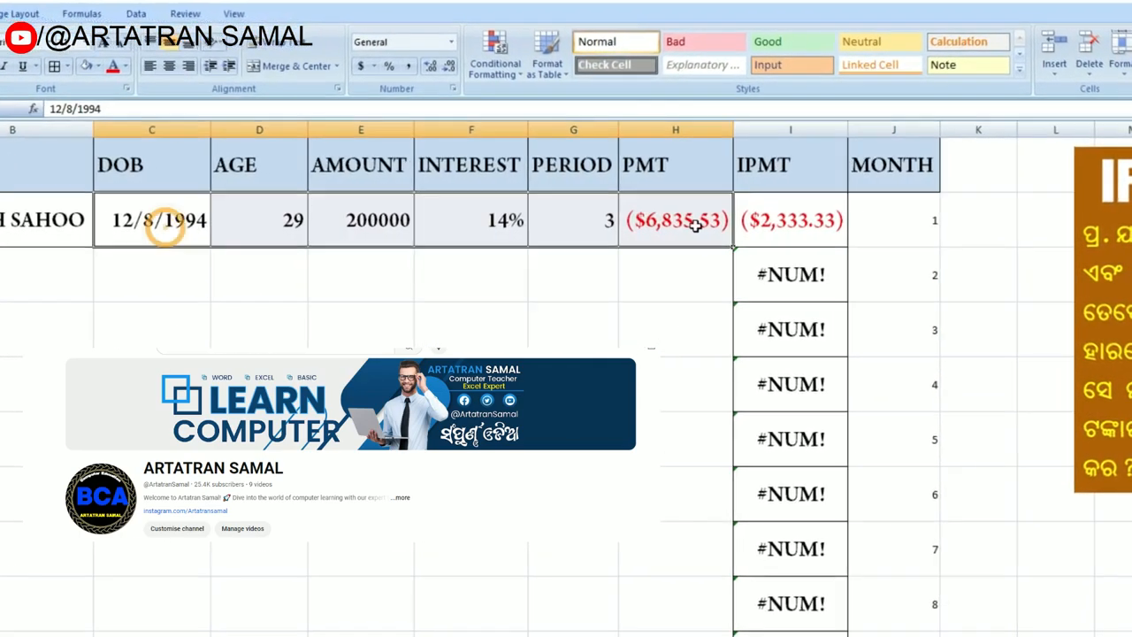
pyautogui.moveTo(489, 294); pyautogui.dragTo(36, 283)
pyautogui.click(614, 325)
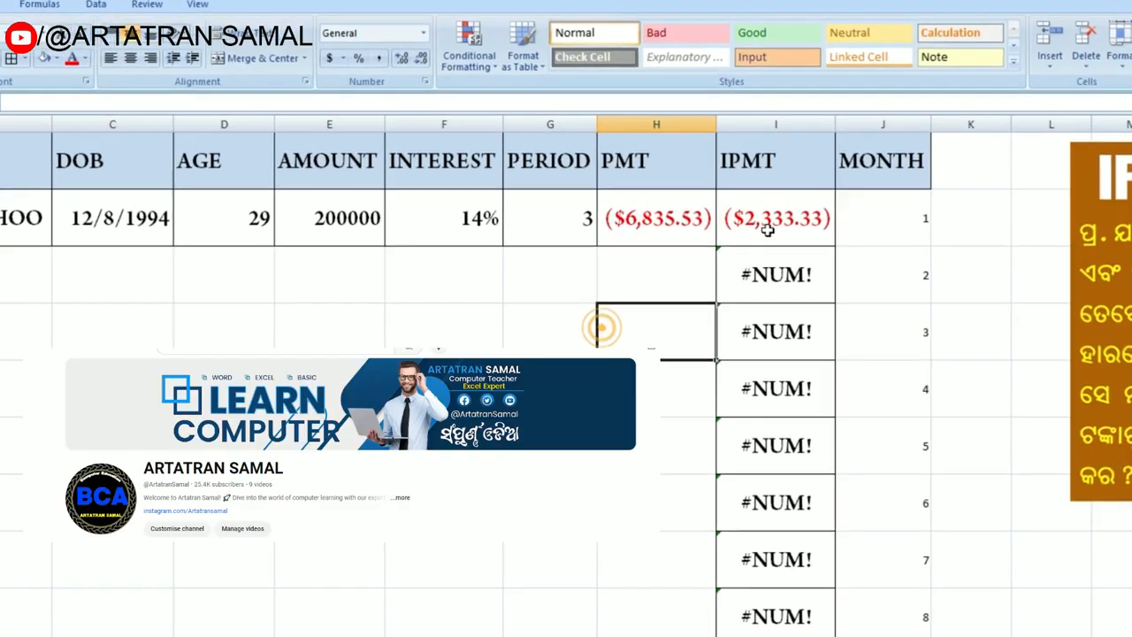
pyautogui.click(774, 228)
pyautogui.moveTo(38, 220); pyautogui.dragTo(676, 219)
pyautogui.click(657, 259)
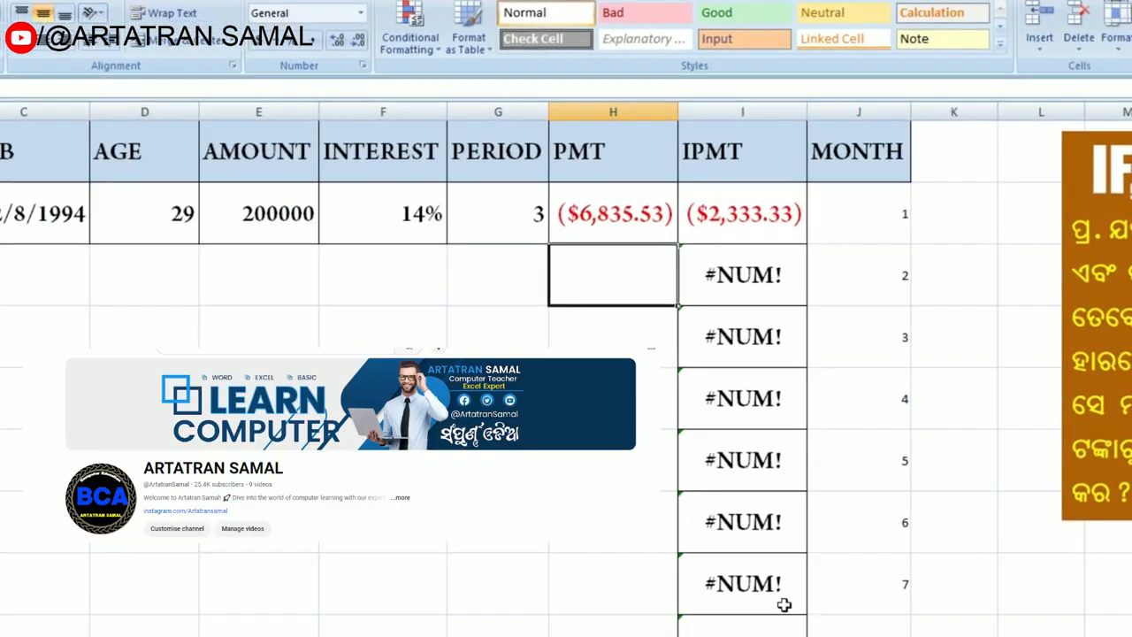
# Step: Make the F2, G2 and E2 references absolute in the I2 formula, giving =IPMT($F$2/12,J2,$G$2*12,$E$2)
pyautogui.click(753, 193)
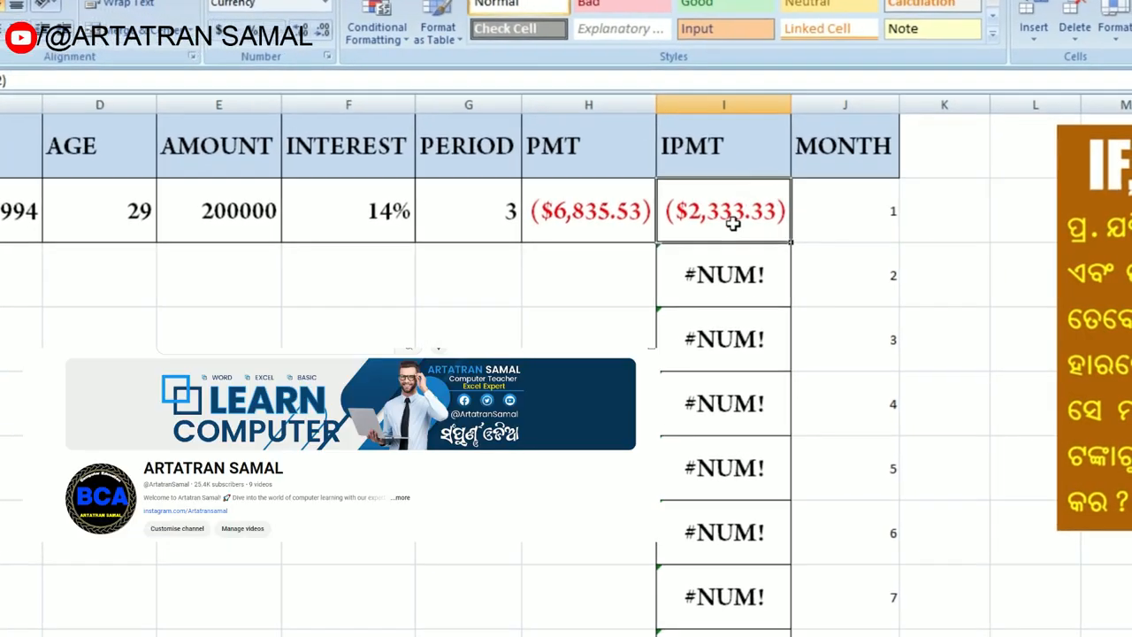
pyautogui.doubleClick(787, 222)
pyautogui.click(759, 210)
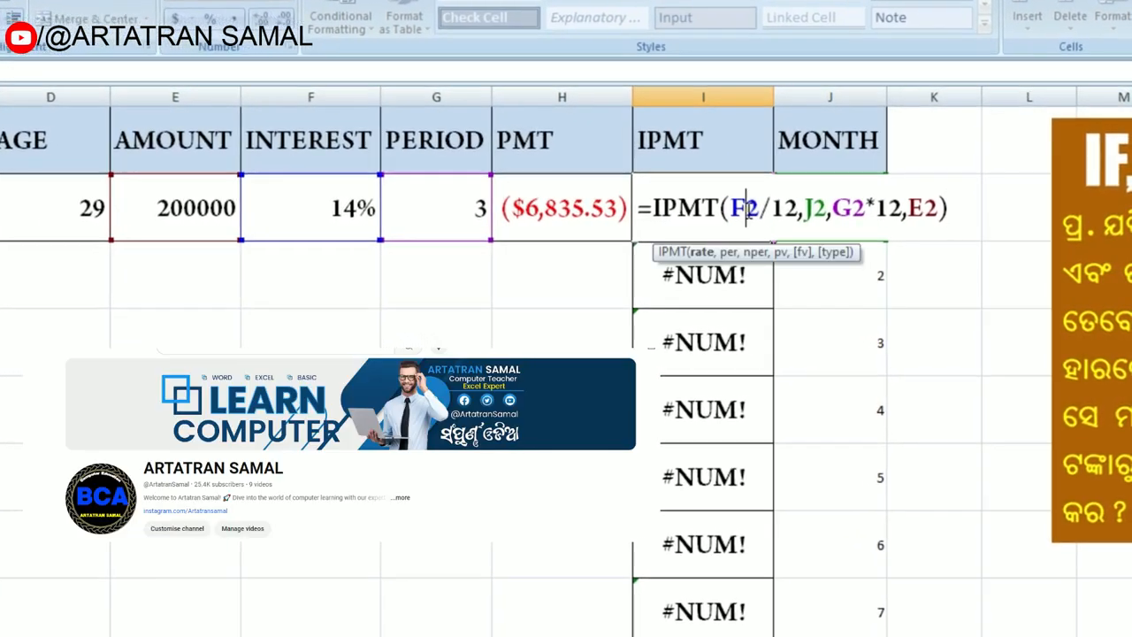
pyautogui.press('F4')
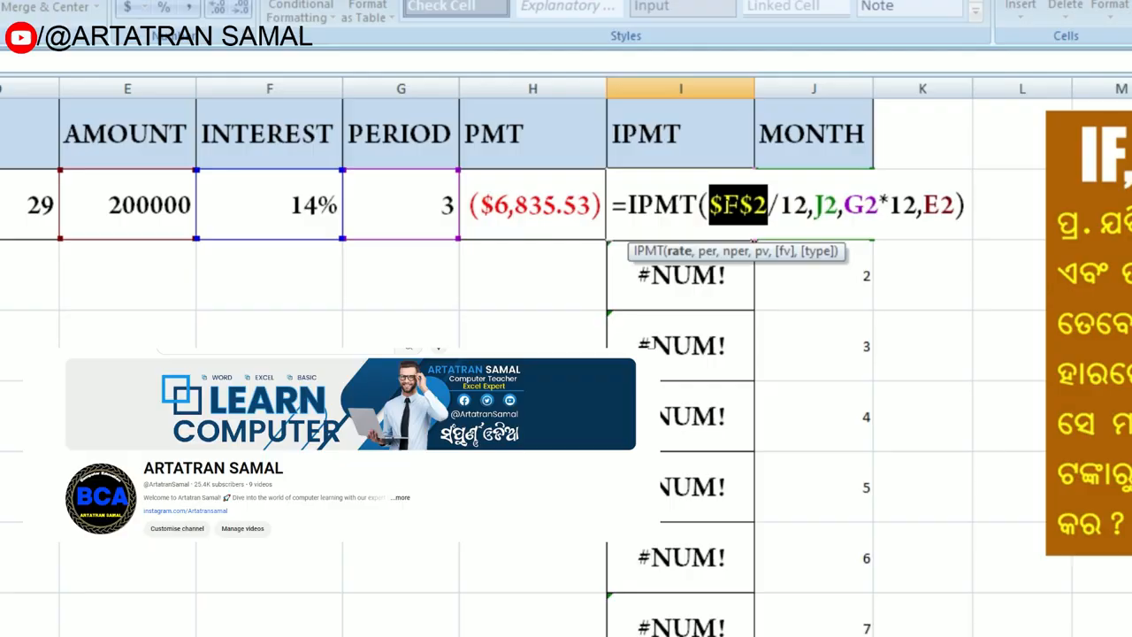
pyautogui.click(787, 204)
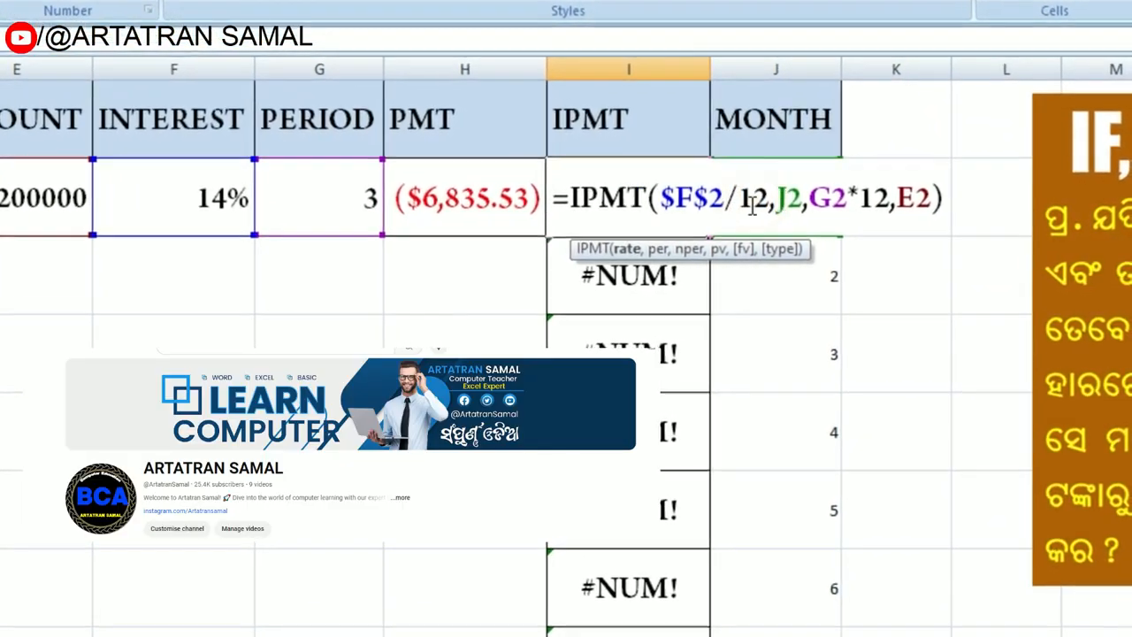
pyautogui.click(820, 200)
pyautogui.press('F4')
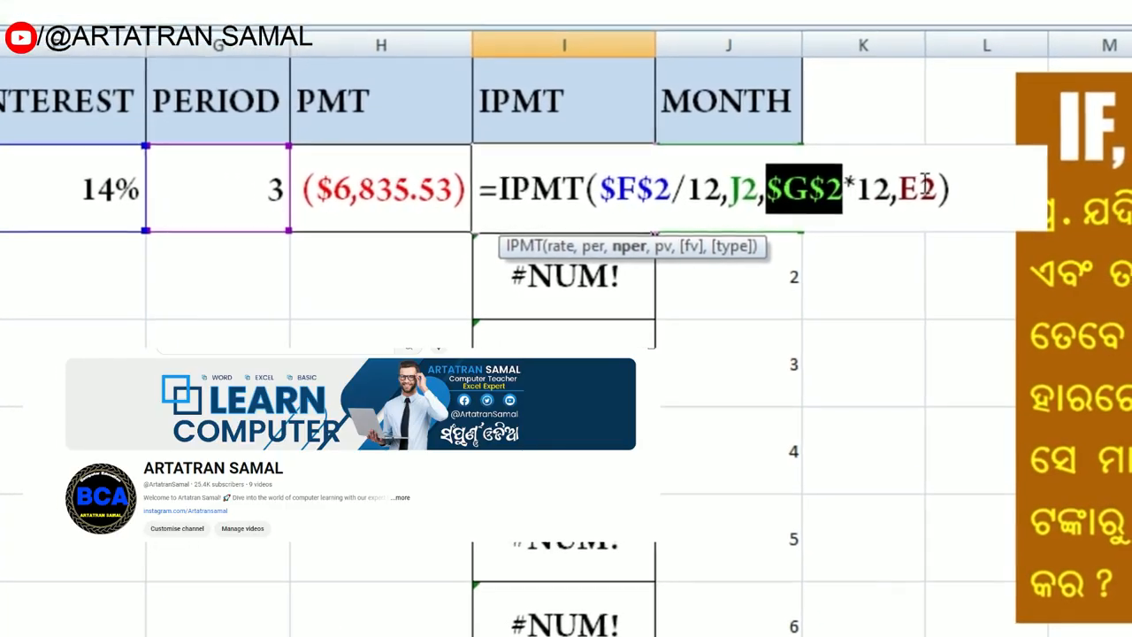
pyautogui.click(895, 193)
pyautogui.press('F4')
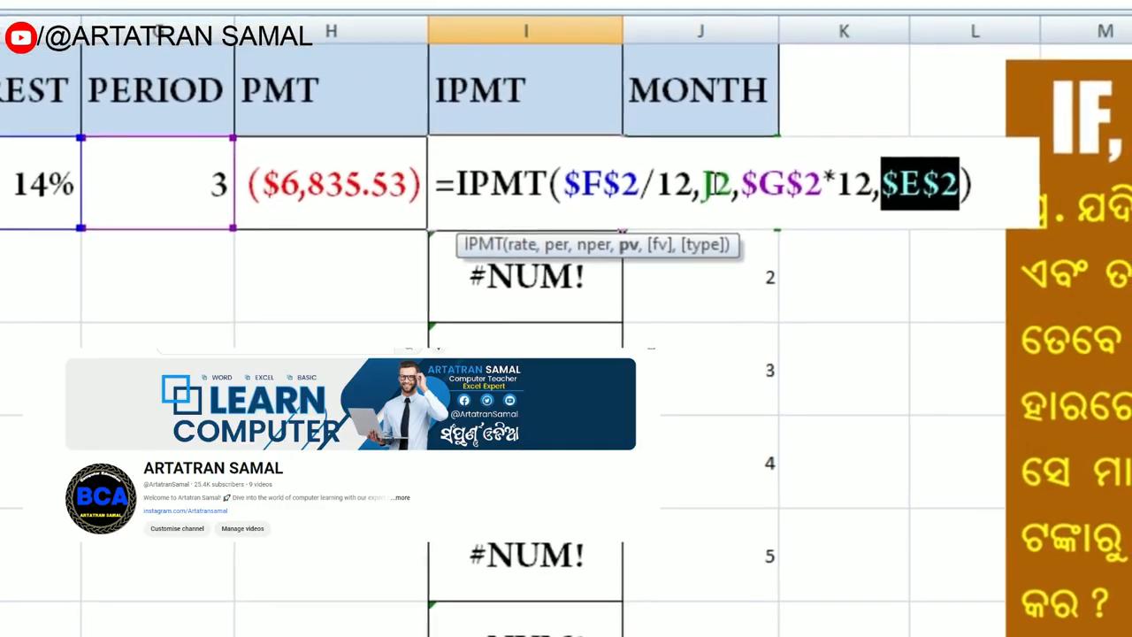
pyautogui.press('Return')
# Step: Fill the IPMT formula with absolute references from I2 down column I beside the month numbers
pyautogui.click(548, 171)
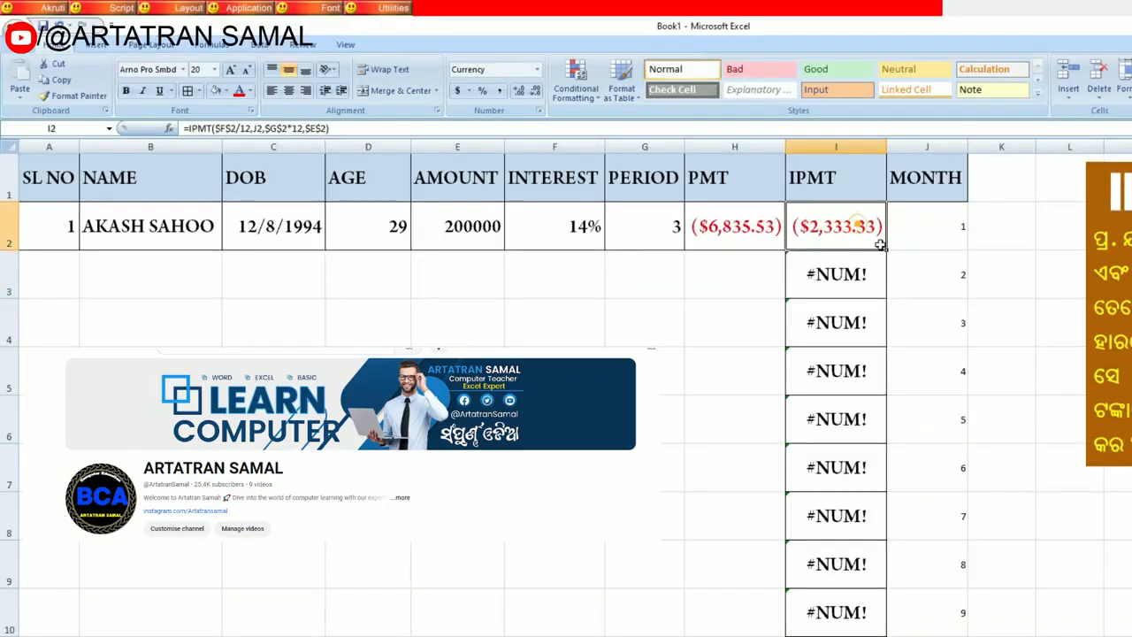
pyautogui.moveTo(887, 251); pyautogui.dragTo(862, 541)
pyautogui.scroll(12, 1061, 442)
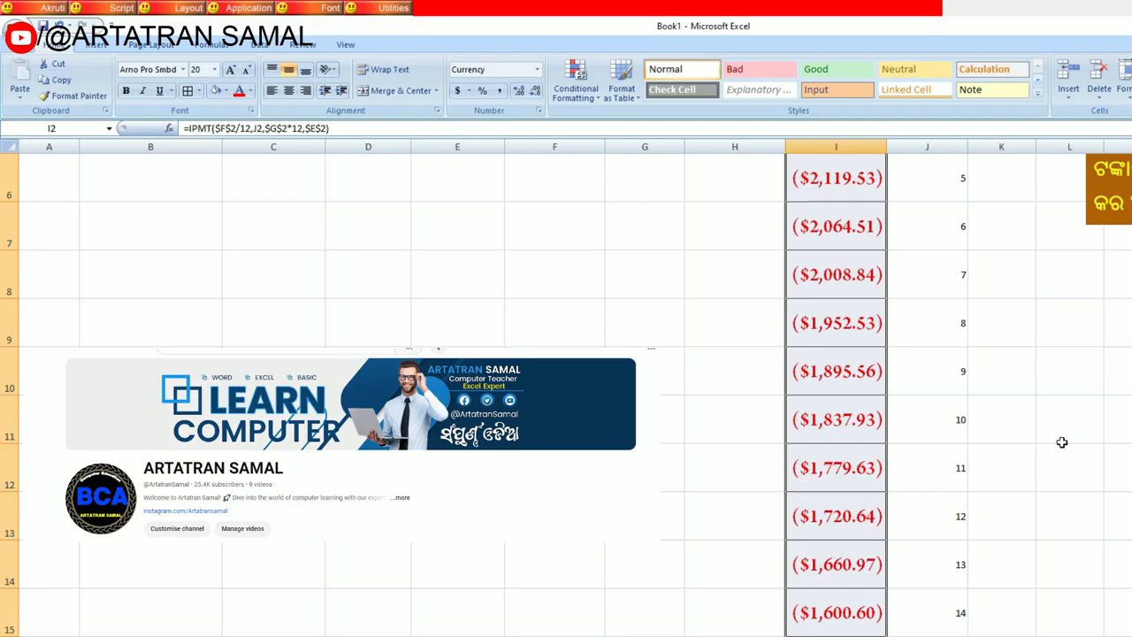
pyautogui.click(999, 367)
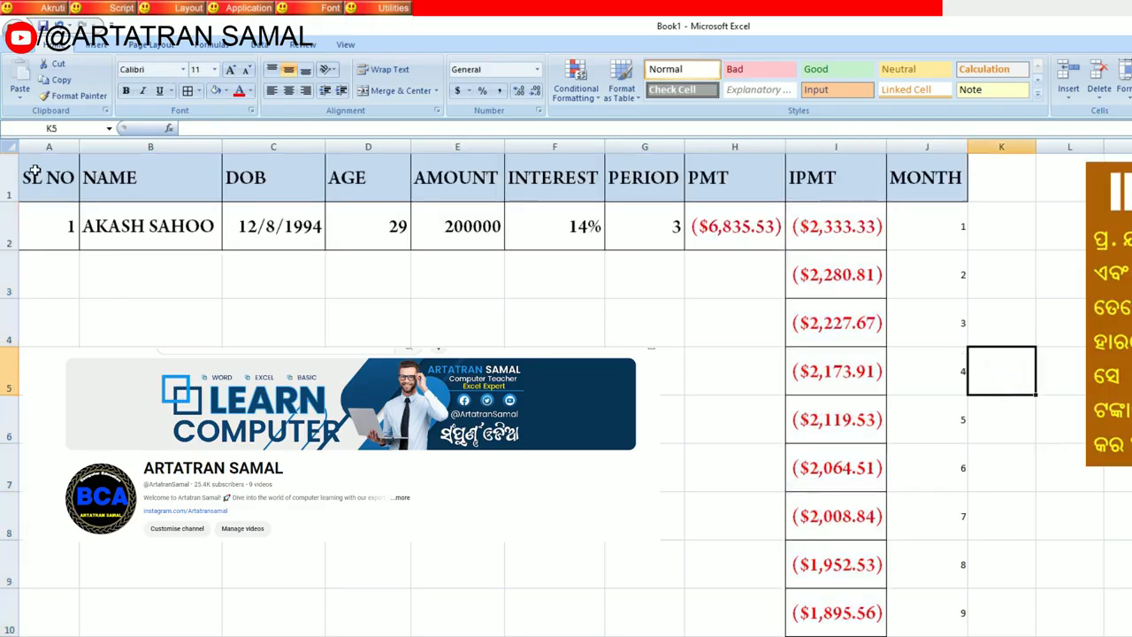
# Step: Autofit the row heights of the whole worksheet
pyautogui.click(9, 147)
pyautogui.doubleClick(9, 251)
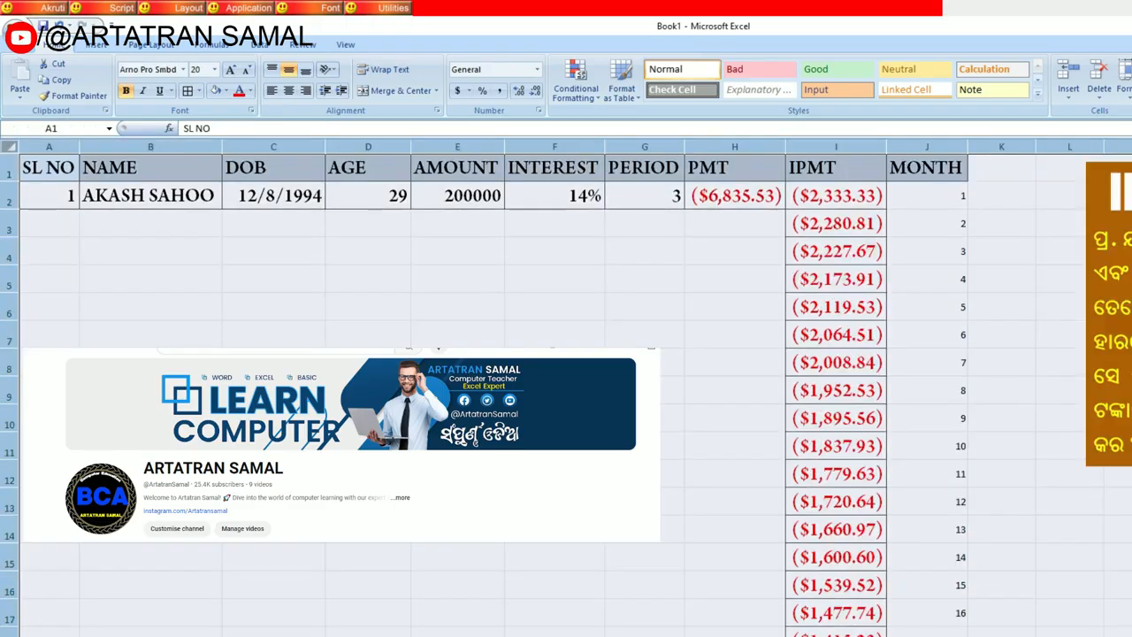
pyautogui.click(681, 383)
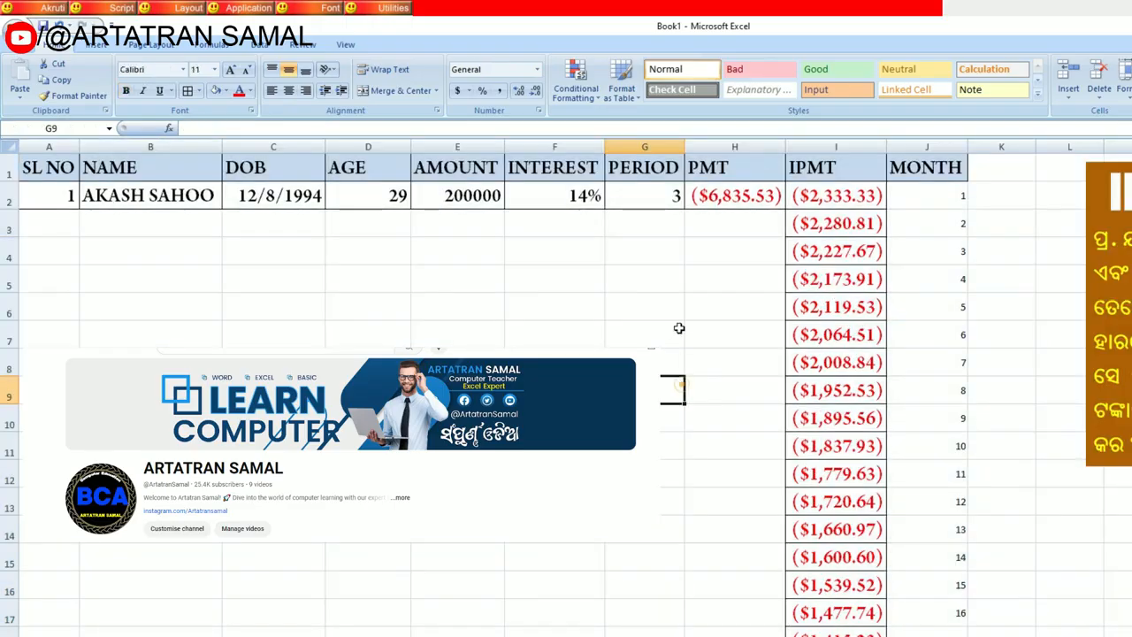
# Step: Review the row 2 loan record cell by cell, from DOB and the AGE formula through AMOUNT, INTEREST, PERIOD, PMT and IPMT
pyautogui.click(302, 202)
pyautogui.click(389, 204)
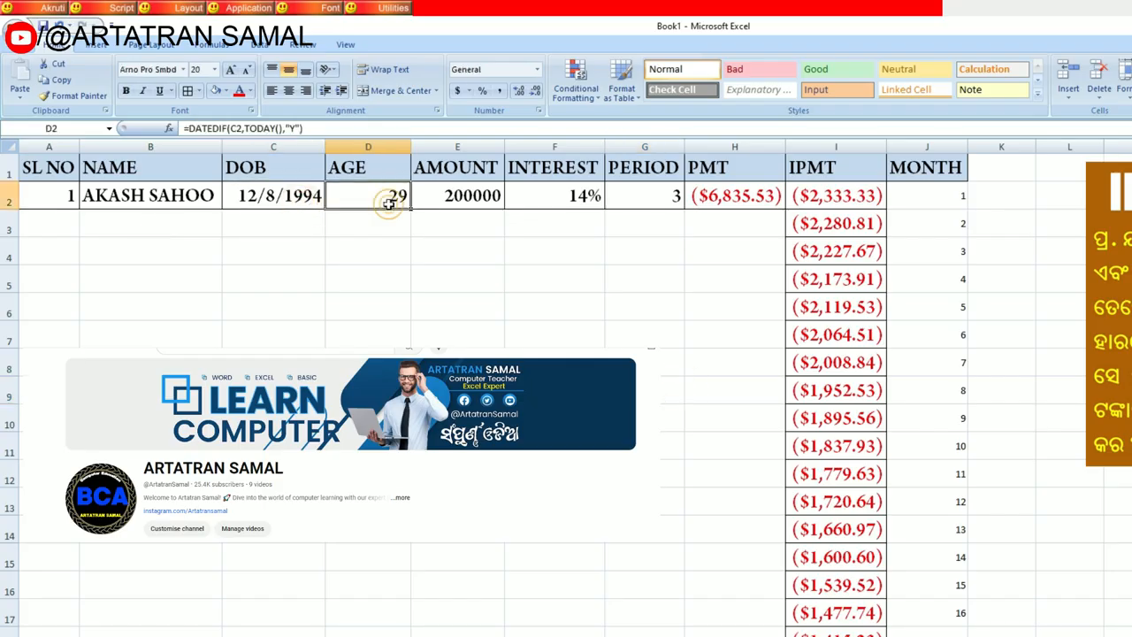
pyautogui.click(449, 198)
pyautogui.click(558, 194)
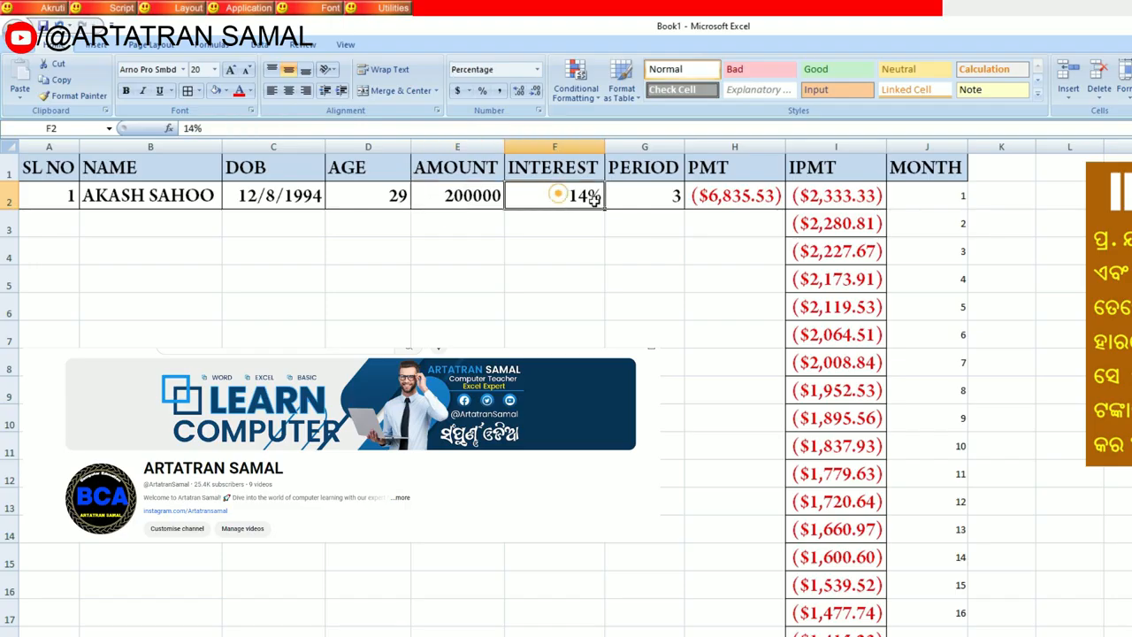
pyautogui.click(648, 198)
pyautogui.click(734, 198)
pyautogui.click(814, 193)
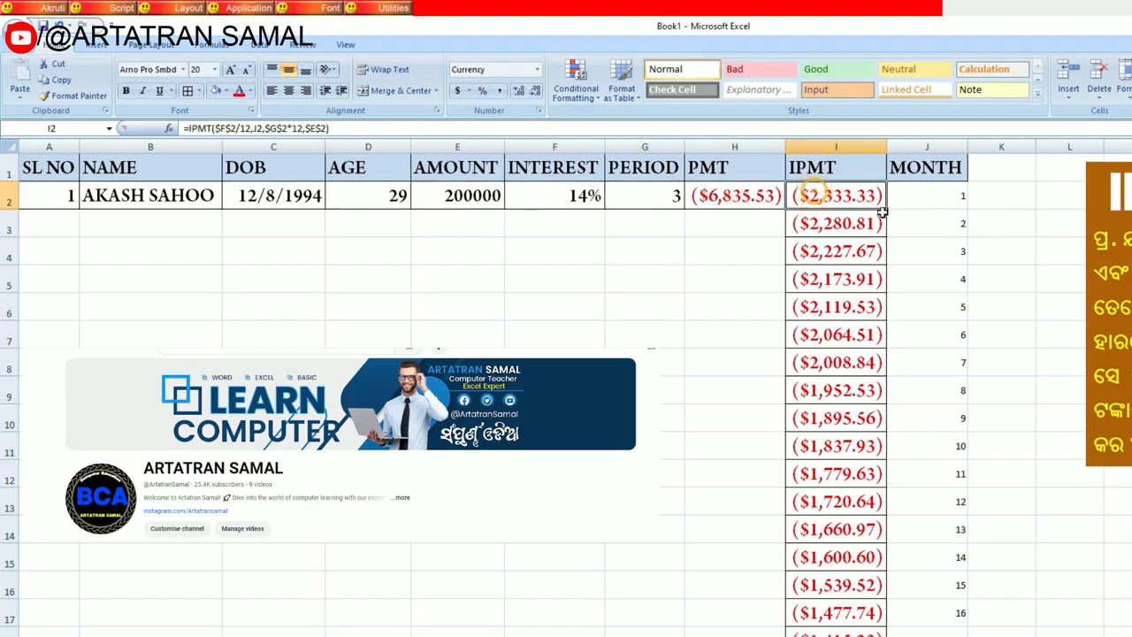
# Step: Examine the monthly IPMT interest amounts against the MONTH numbers all the way down to the last month
pyautogui.click(933, 248)
pyautogui.click(941, 336)
pyautogui.scroll(-5, 926, 439)
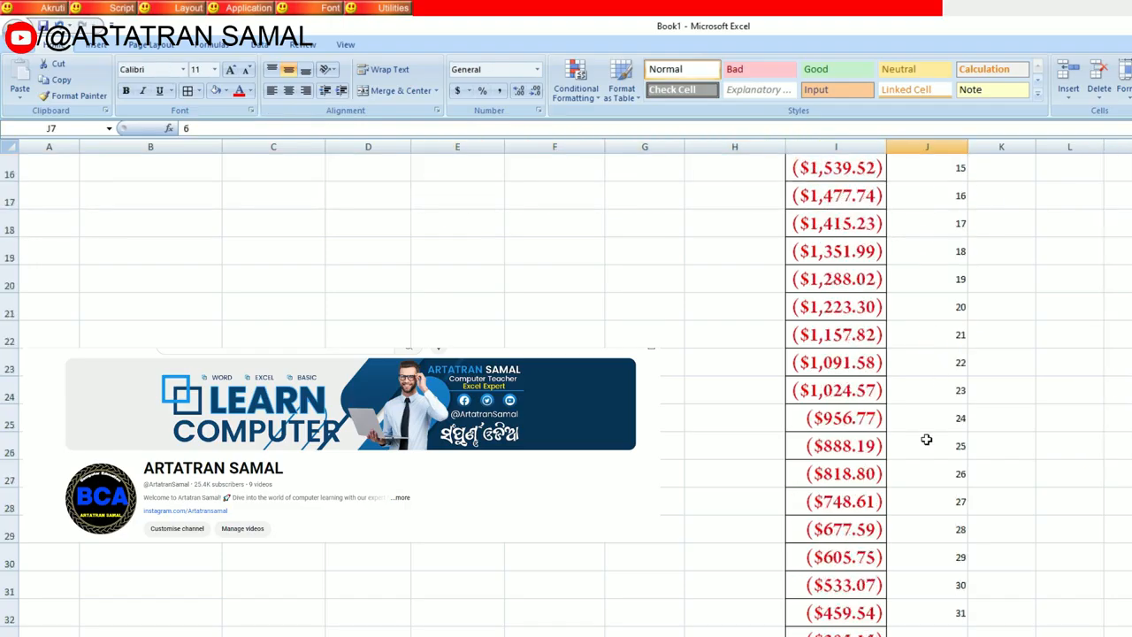
pyautogui.scroll(-5, 926, 439)
pyautogui.scroll(10, 901, 353)
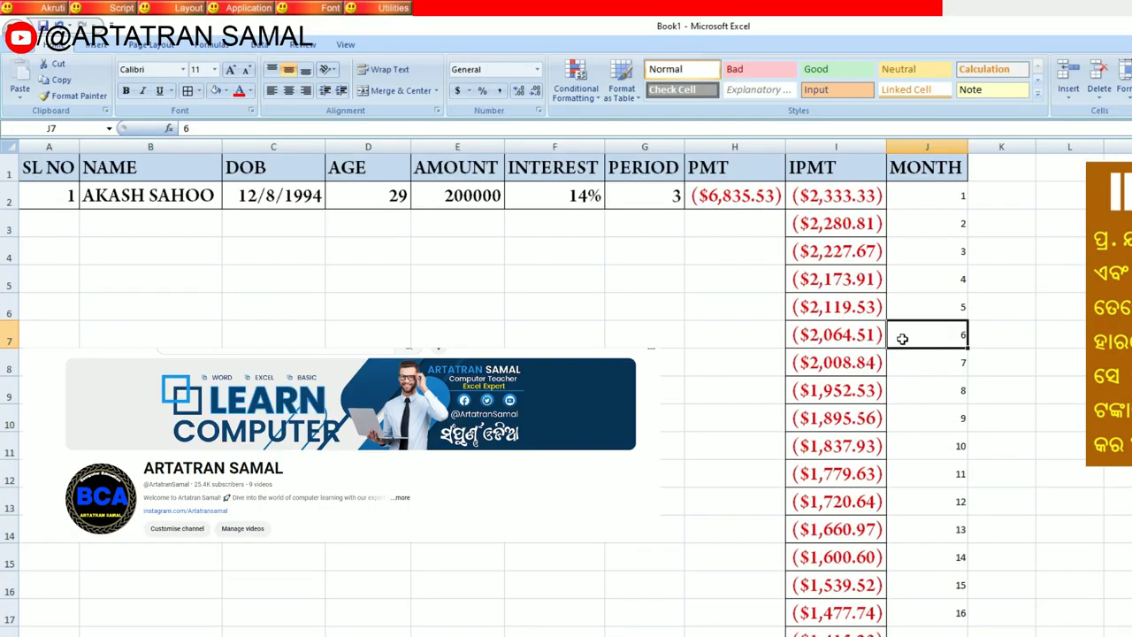
pyautogui.scroll(-6, 902, 339)
pyautogui.click(918, 362)
pyautogui.scroll(-1, 917, 362)
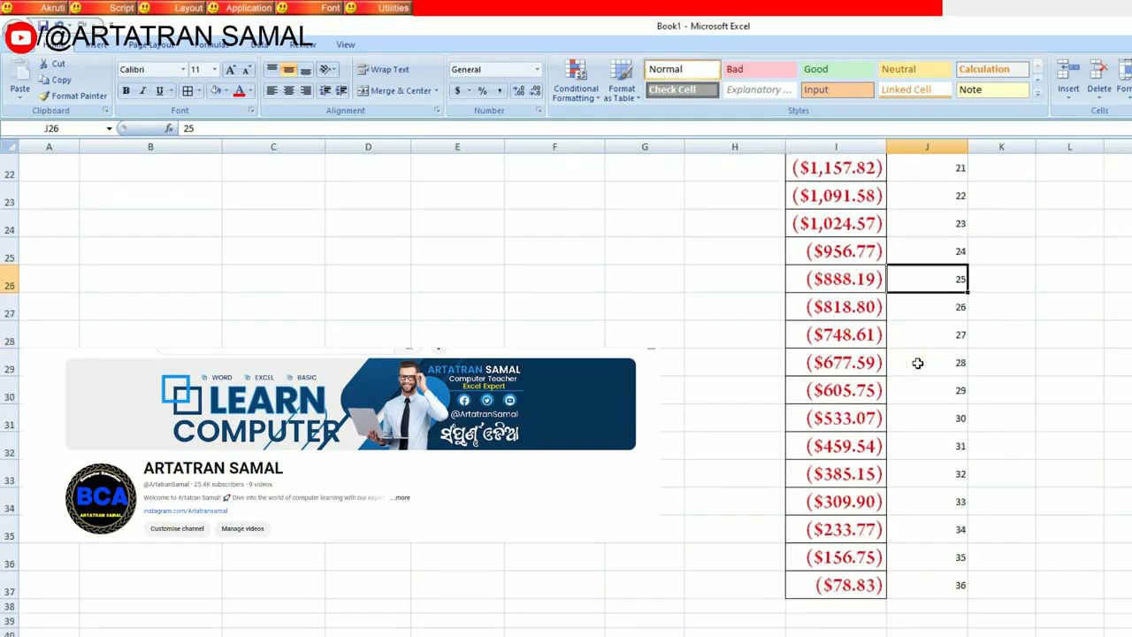
pyautogui.scroll(7, 918, 363)
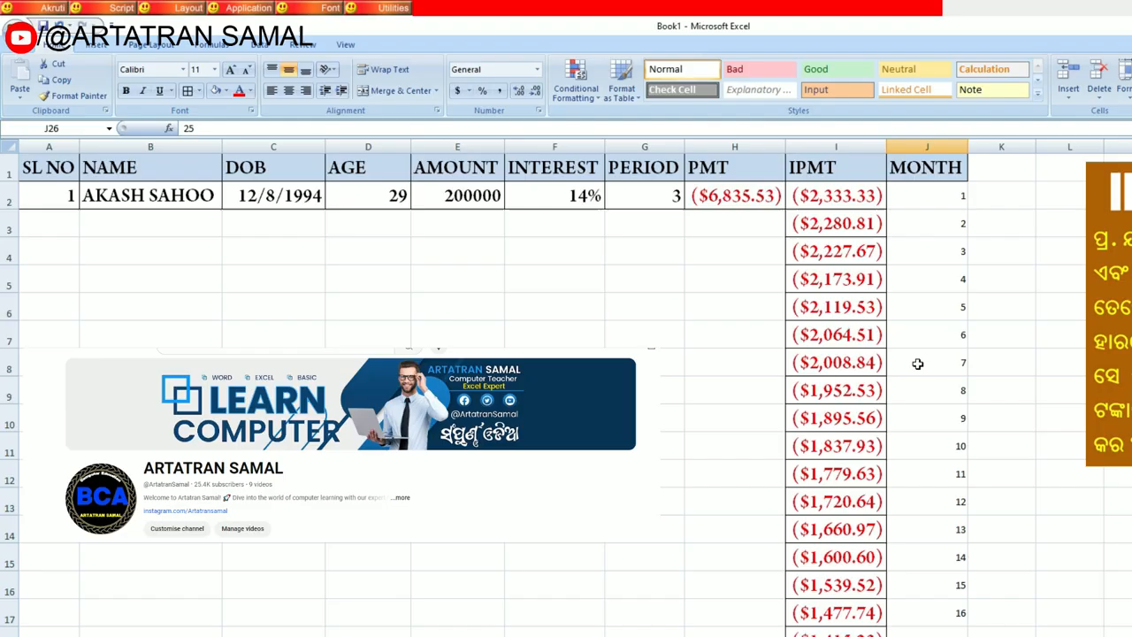
pyautogui.scroll(-11, 918, 362)
pyautogui.scroll(7, 917, 362)
pyautogui.scroll(4, 918, 363)
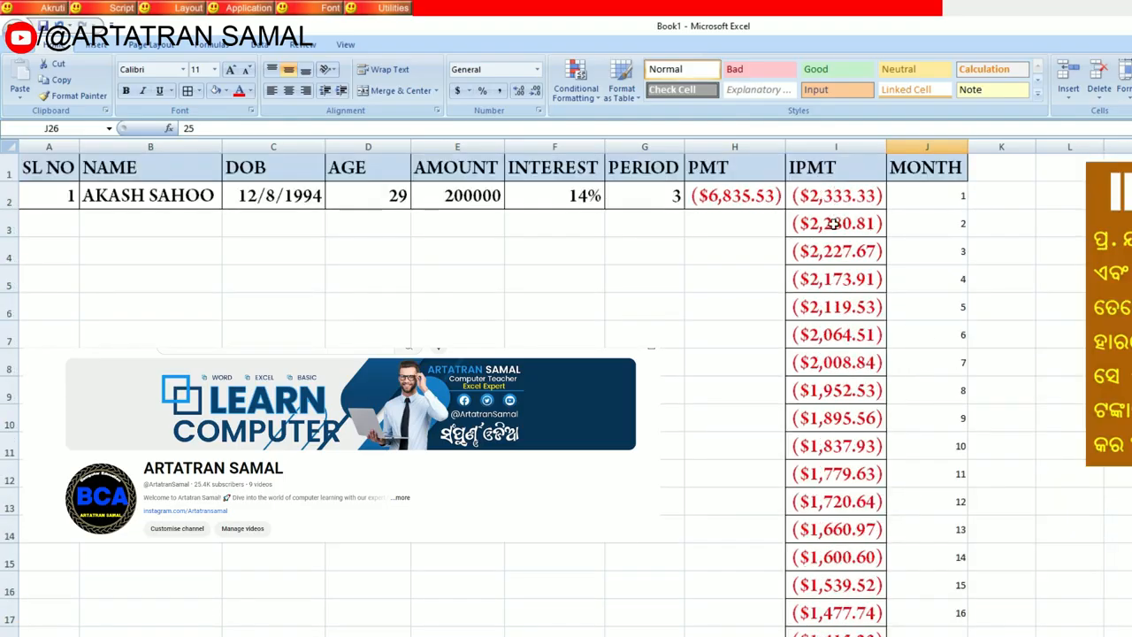
pyautogui.scroll(-5, 810, 270)
pyautogui.scroll(5, 859, 248)
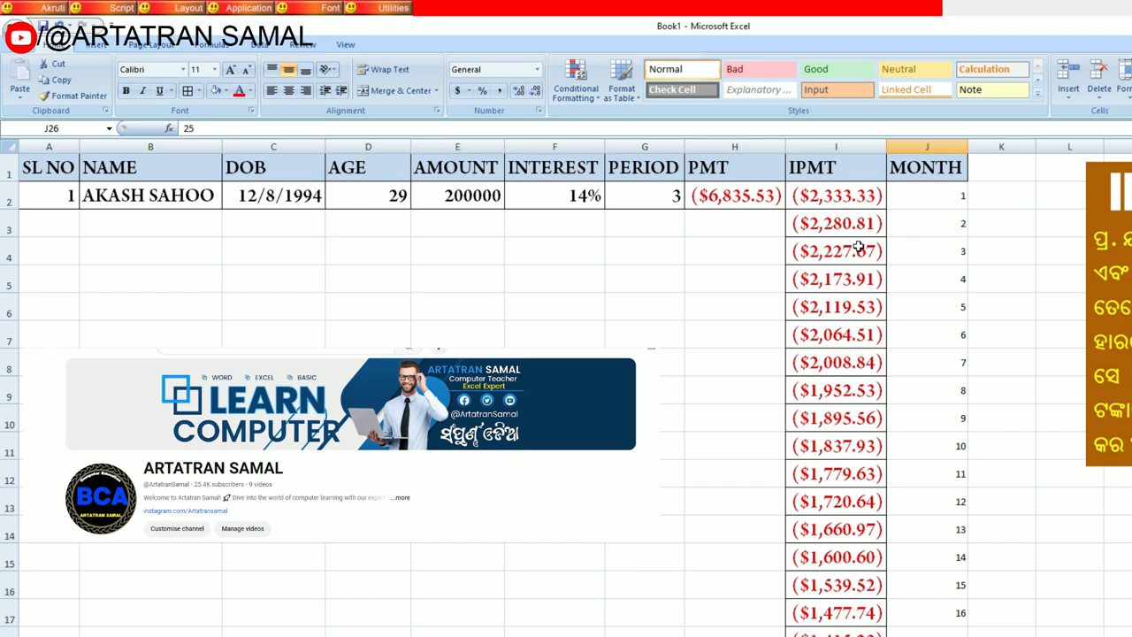
# Step: Compare the PMT instalment in H2 with the first month's IPMT interest in I2 and its month number in J2
pyautogui.click(742, 199)
pyautogui.click(827, 198)
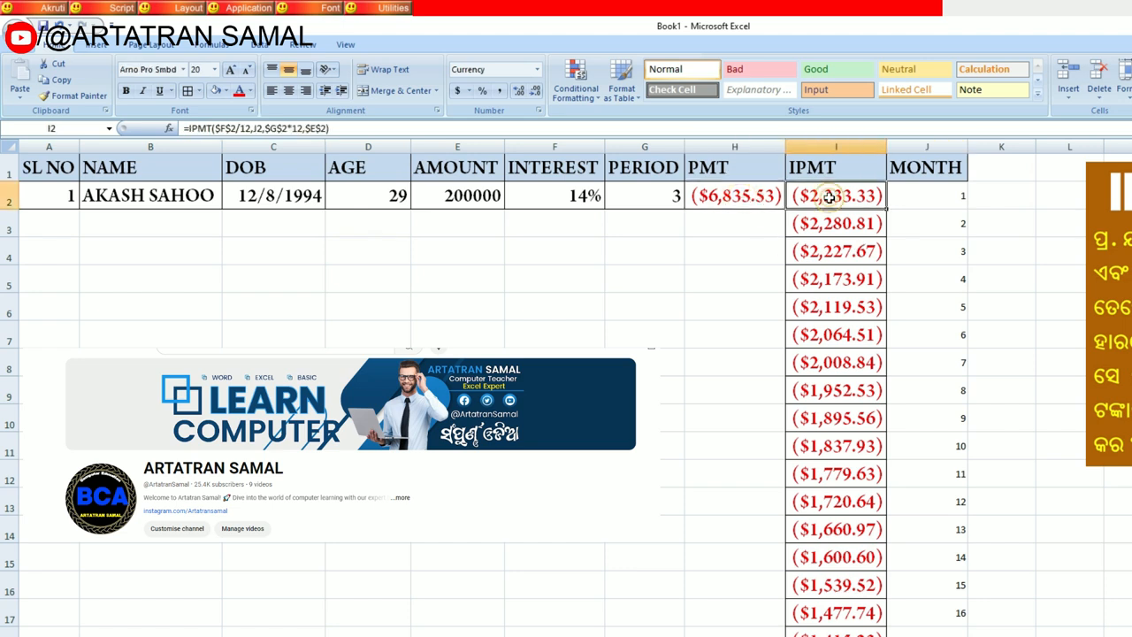
pyautogui.click(743, 200)
pyautogui.click(917, 201)
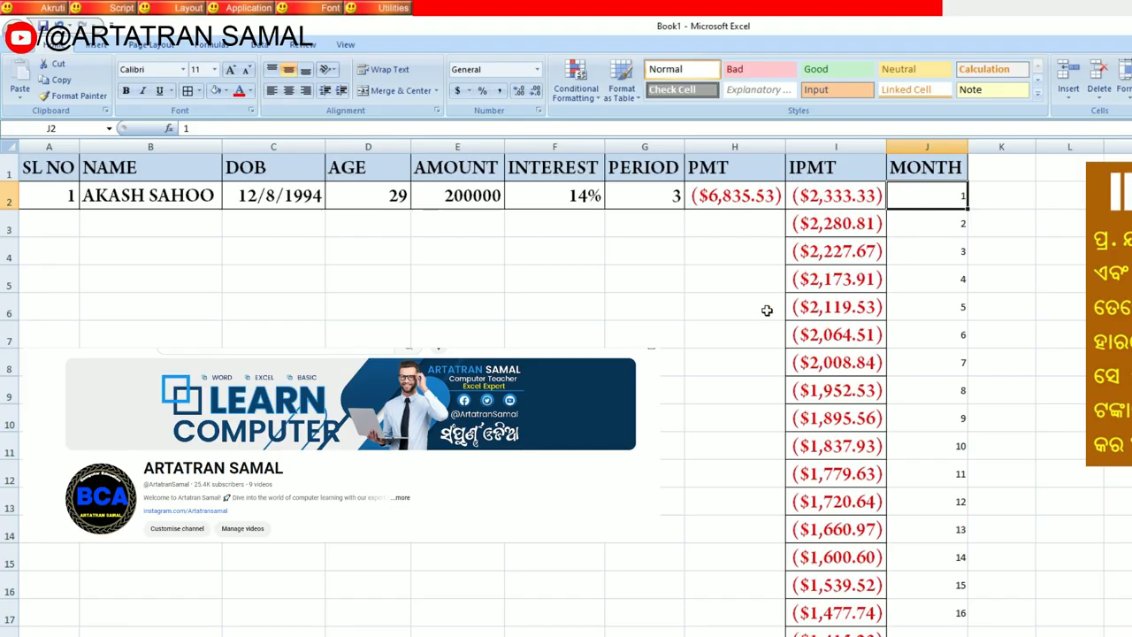
# Step: Move the question picture into the empty area below the loan record and enlarge it to span roughly columns B to G
pyautogui.moveTo(1114, 252); pyautogui.dragTo(138, 315)
pyautogui.click(569, 532)
pyautogui.moveTo(545, 536); pyautogui.dragTo(664, 616)
pyautogui.click(522, 520)
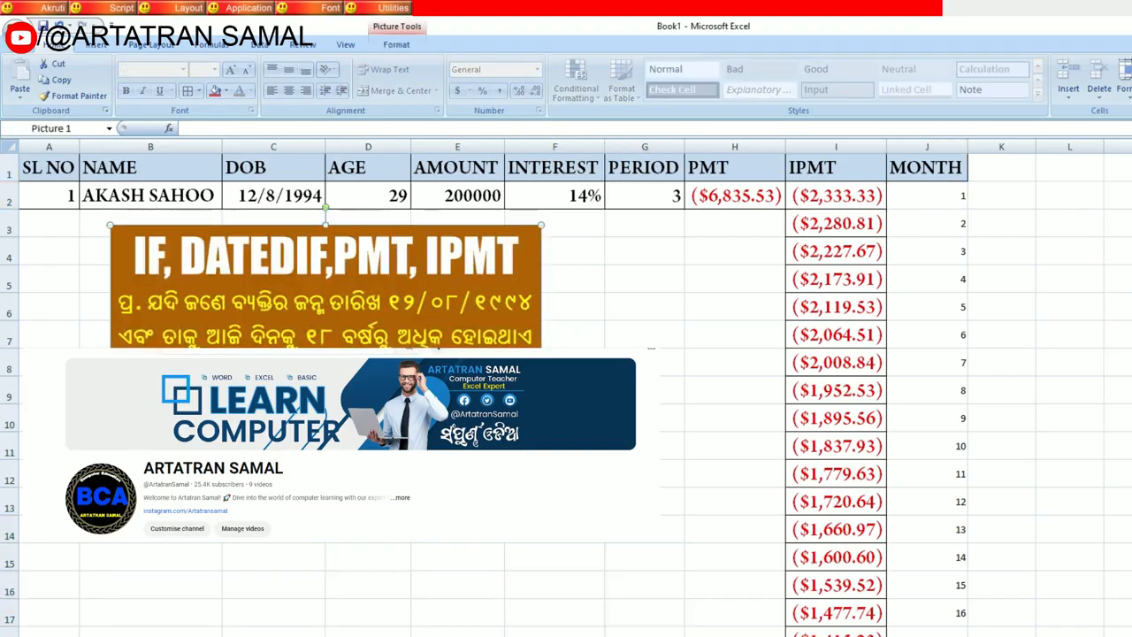
pyautogui.moveTo(540, 533); pyautogui.dragTo(647, 604)
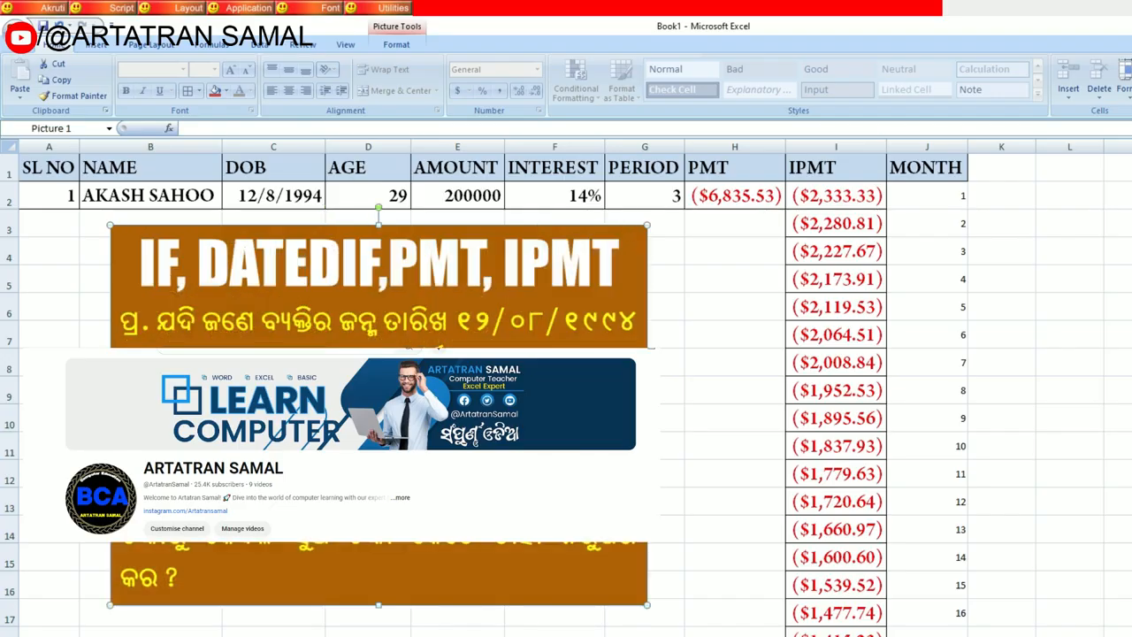
pyautogui.moveTo(492, 411); pyautogui.dragTo(492, 455)
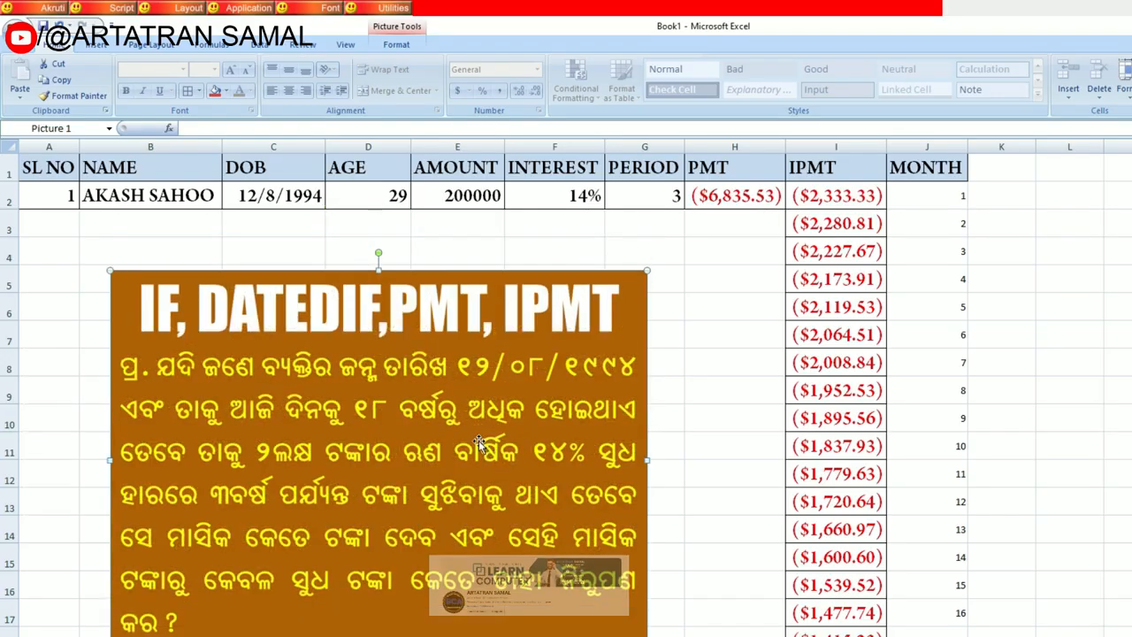
pyautogui.click(1117, 391)
pyautogui.click(823, 179)
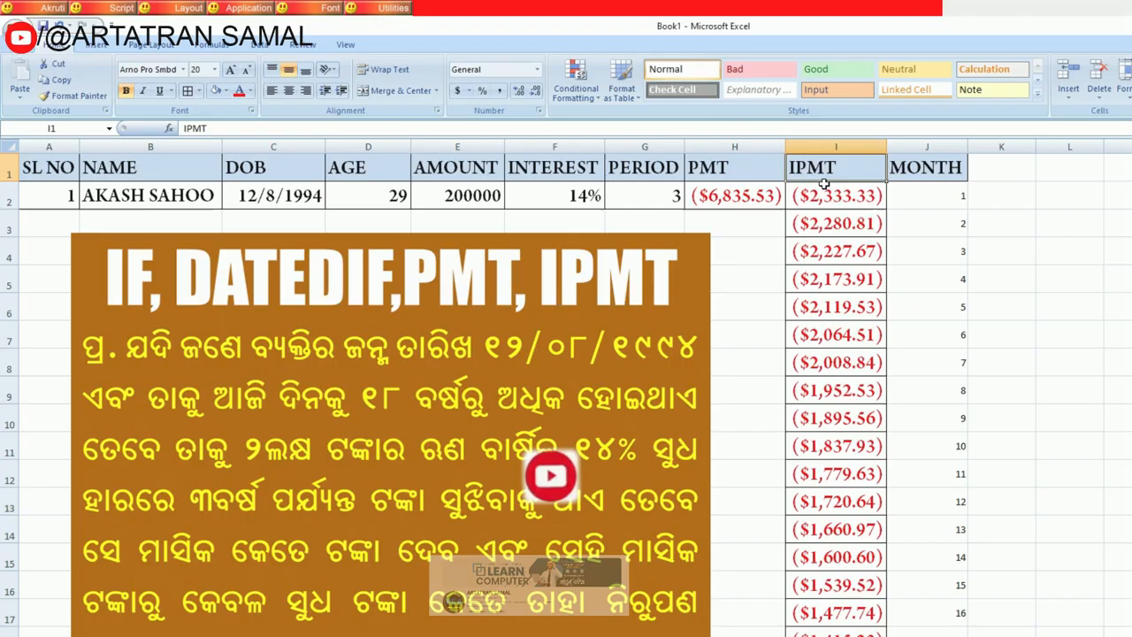